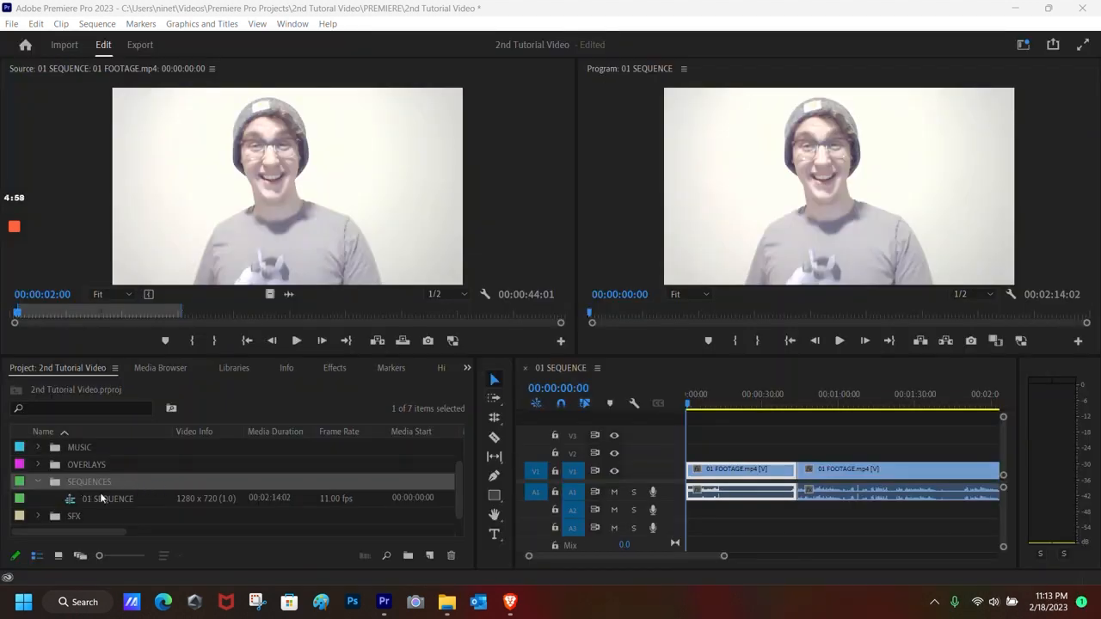
scroll(128, 496, "up", 2)
scroll(128, 492, "down", 1)
scroll(128, 492, "up", 1)
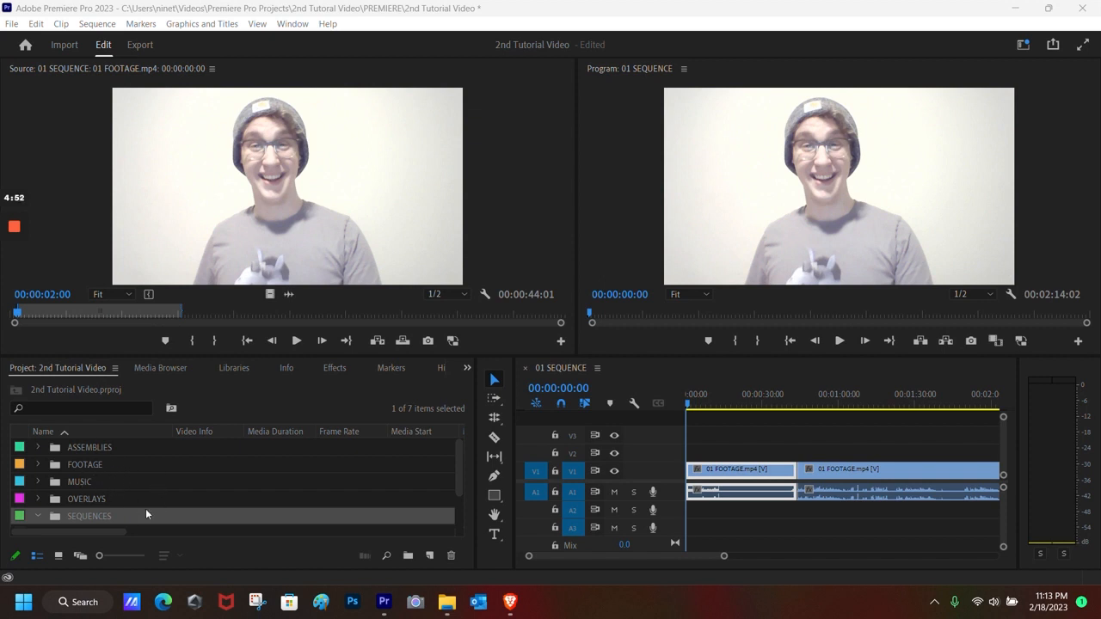
scroll(146, 513, "down", 2)
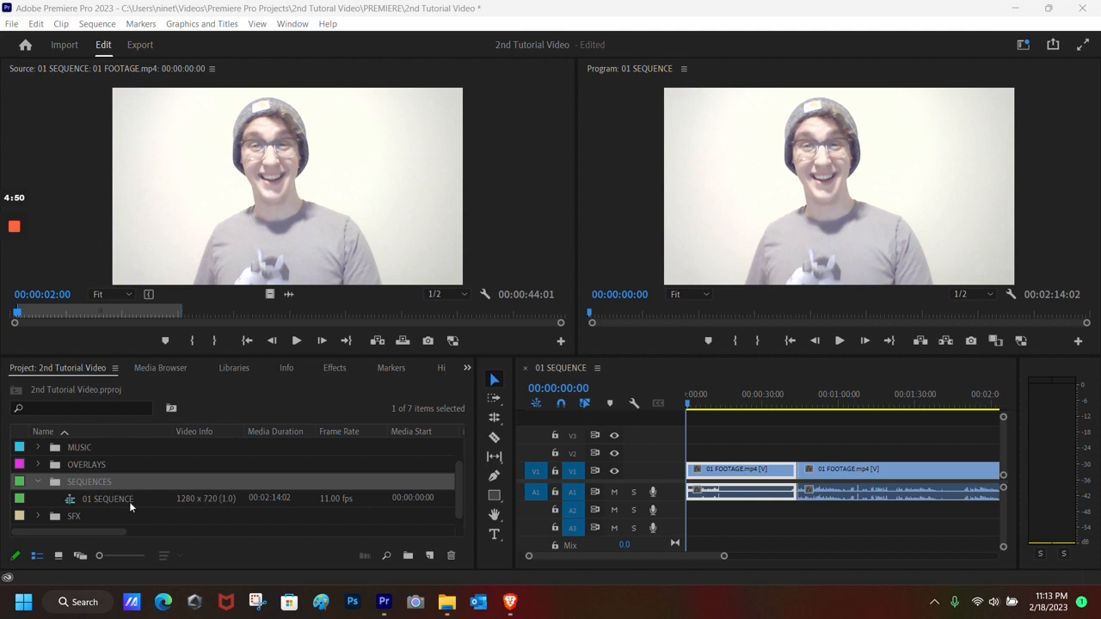
left_click(114, 501)
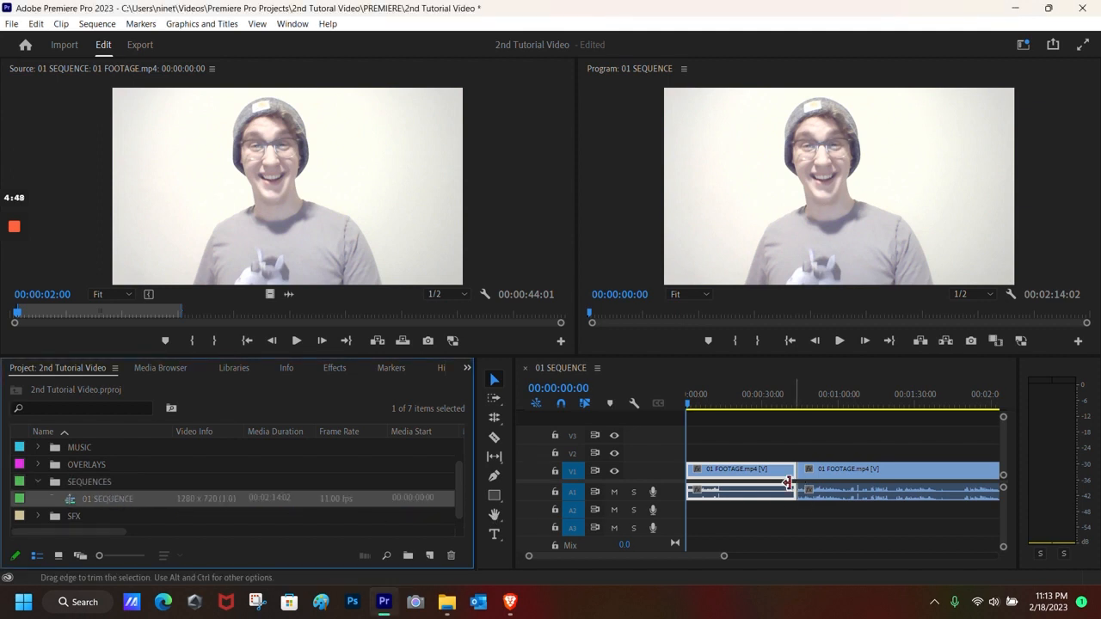
left_click_drag(706, 557, 674, 562)
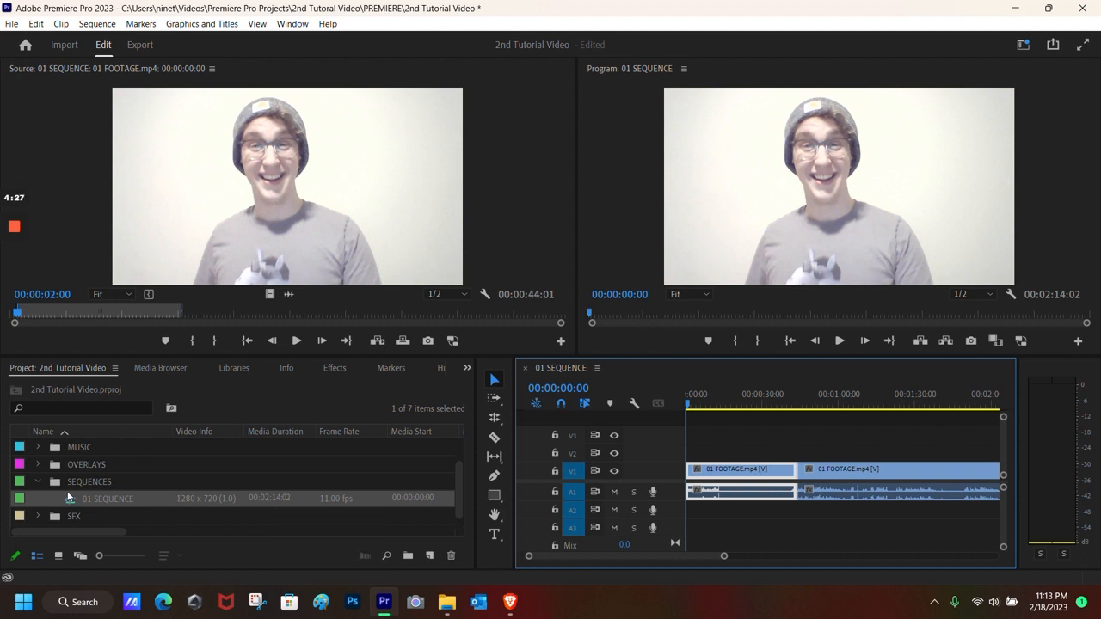
scroll(58, 496, "up", 2)
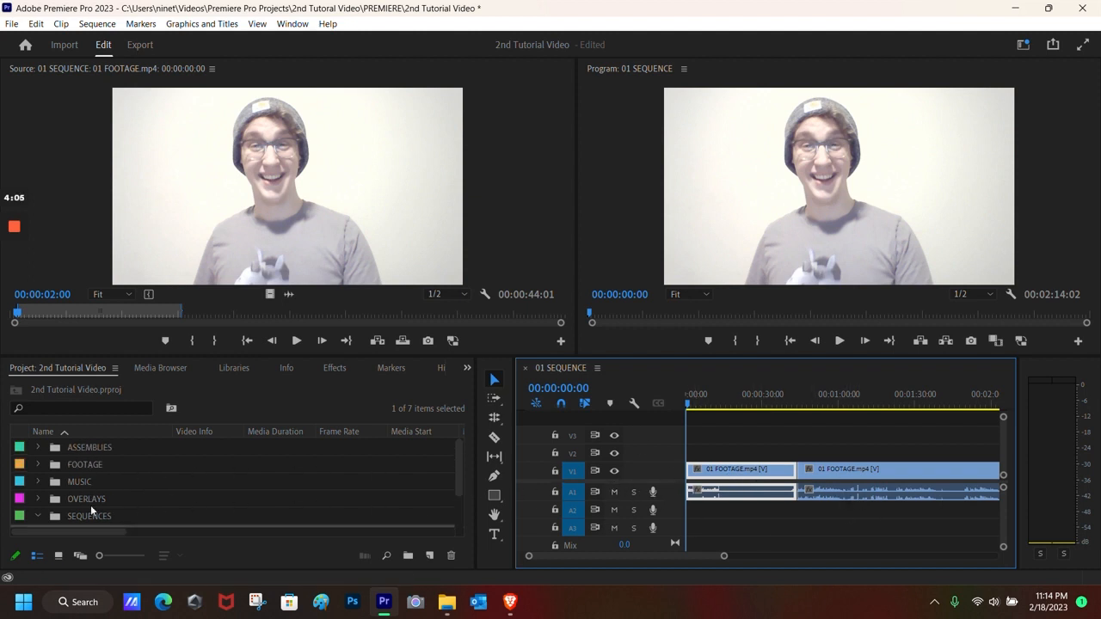
Step: Load 02 FOOTAGE.mp4 from the FOOTAGE bin into the Source Monitor
left_click(37, 463)
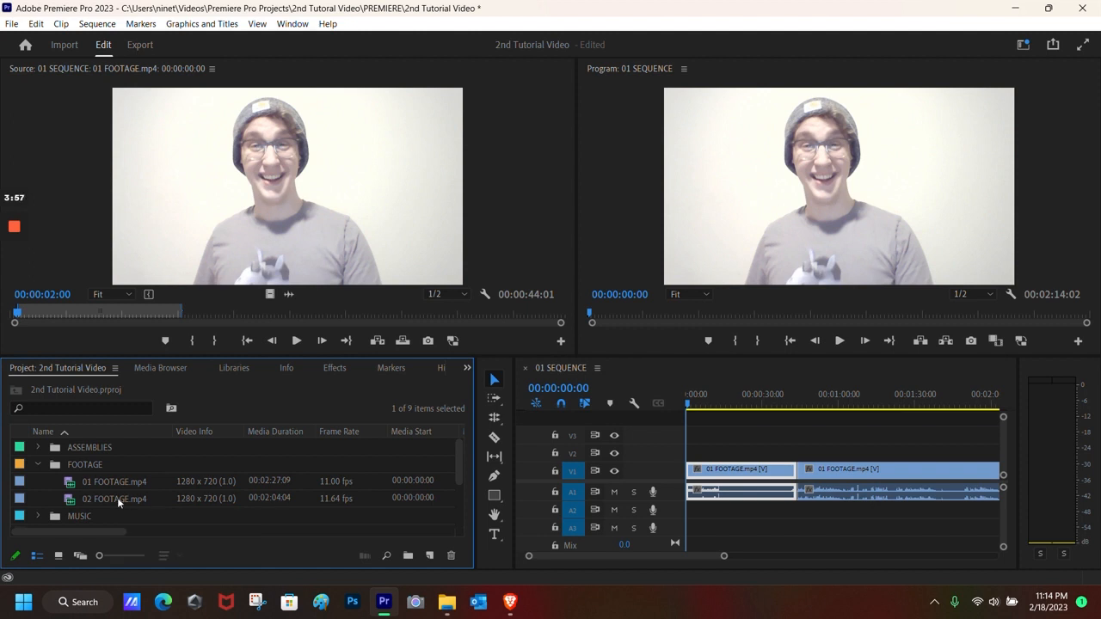
left_click(117, 497)
left_click(116, 497)
left_click(115, 497)
double_click(200, 496)
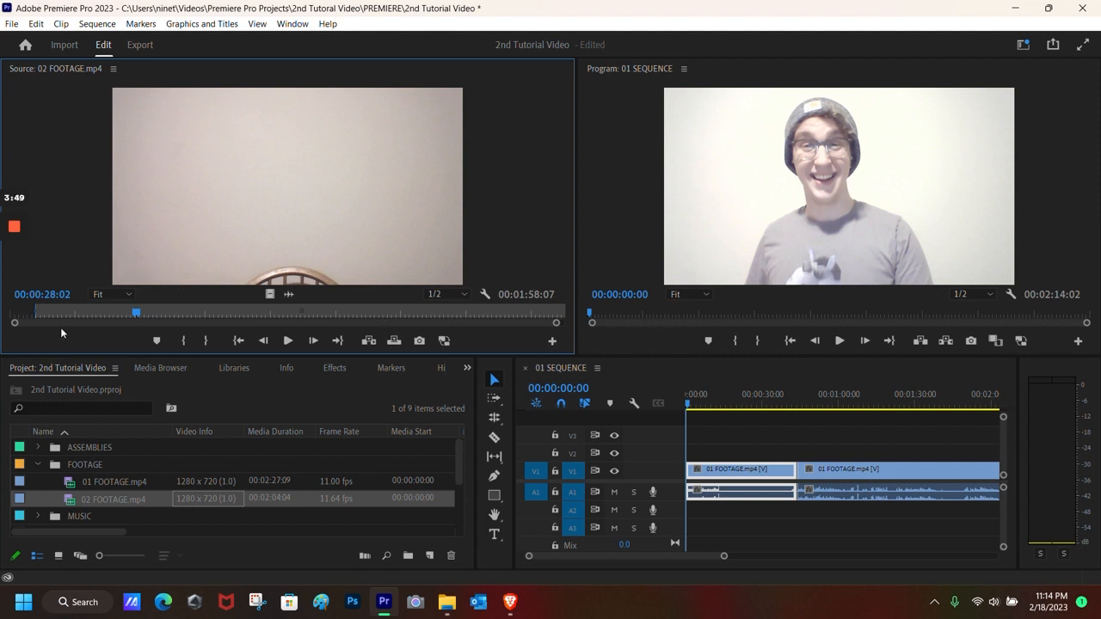
Step: Drag in and out marks to a 00:01:42:08 range, then jump to the hoodie shot at 00:01:44:02
left_click_drag(136, 315, 196, 316)
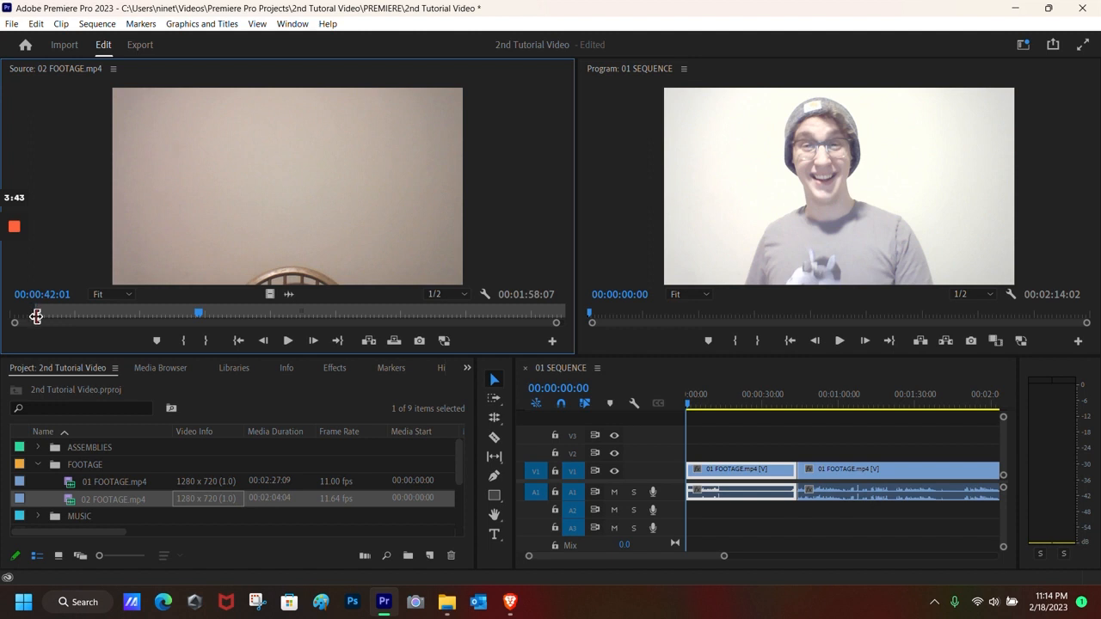
left_click_drag(37, 311, 117, 310)
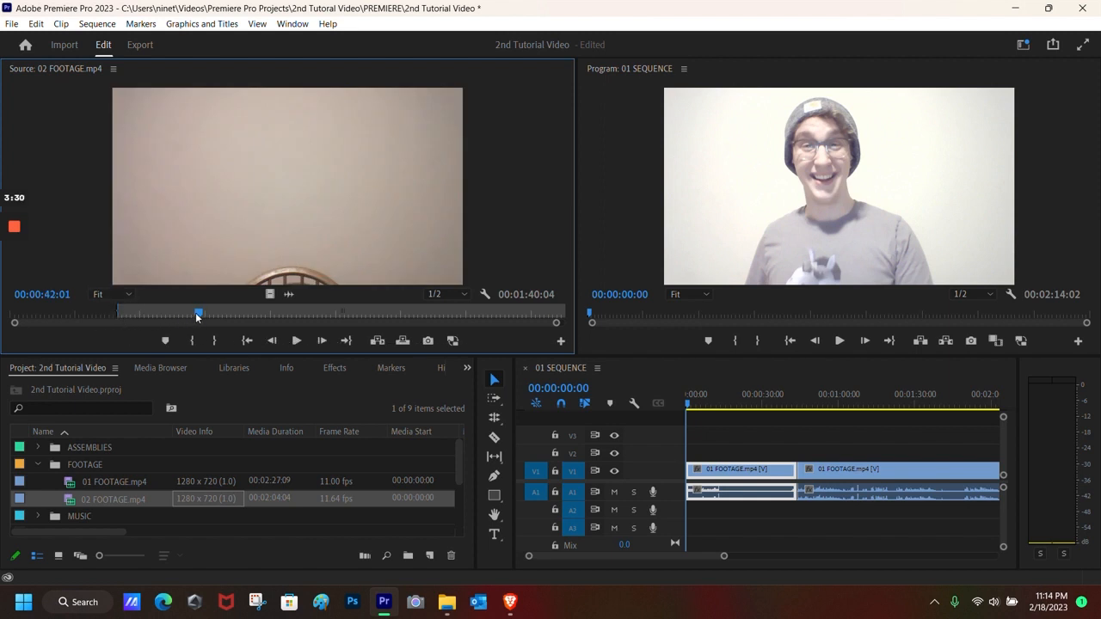
left_click_drag(118, 311, 91, 305)
left_click_drag(543, 311, 246, 328)
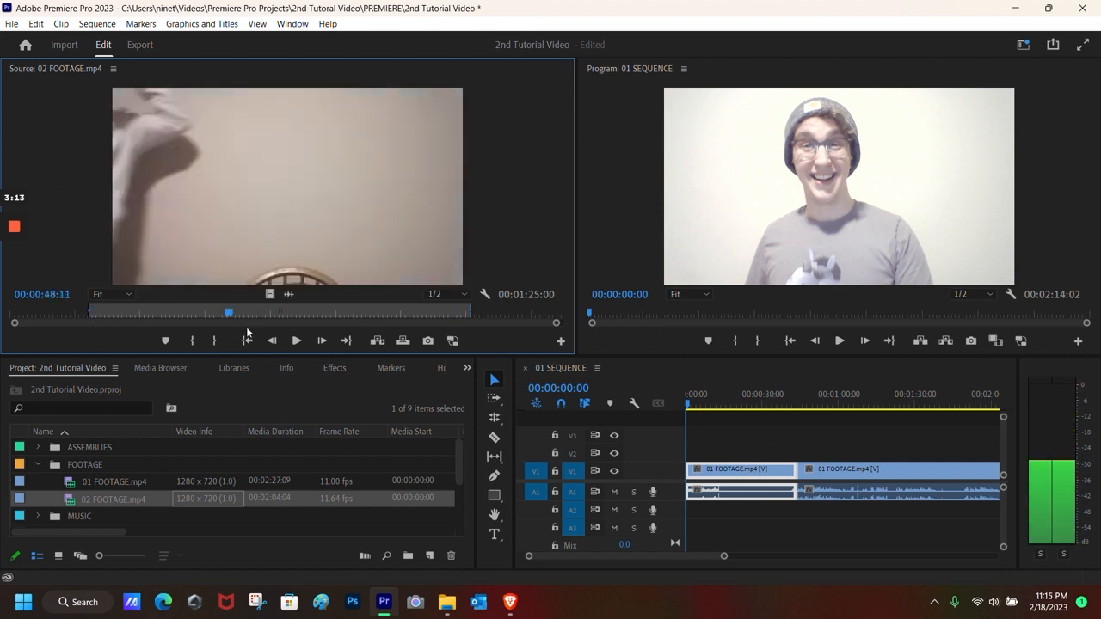
left_click_drag(472, 315, 534, 317)
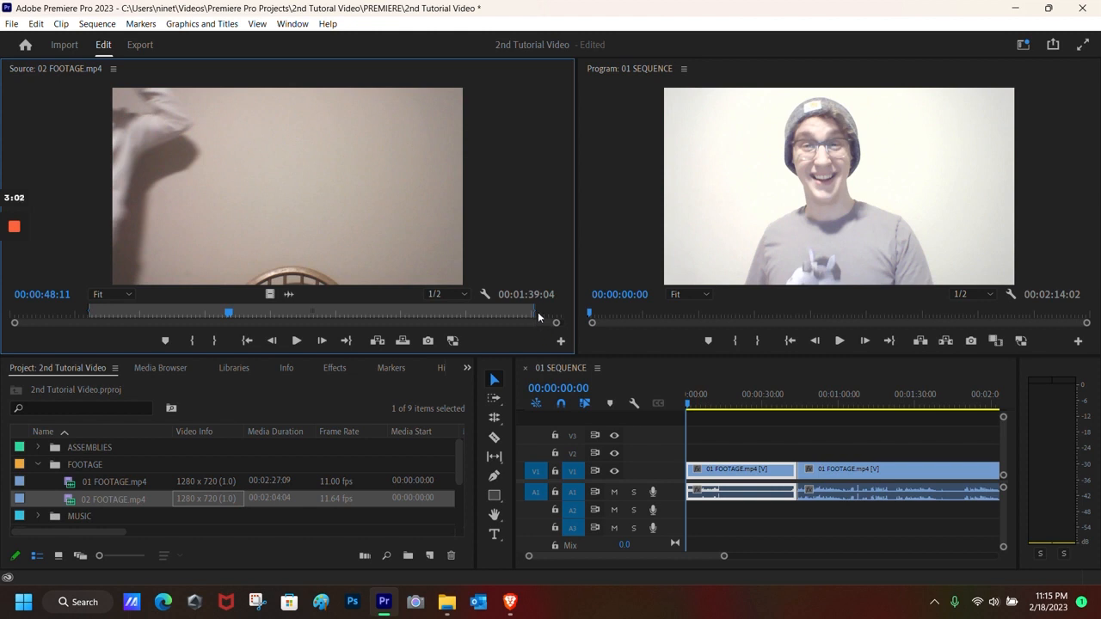
left_click_drag(535, 312, 548, 313)
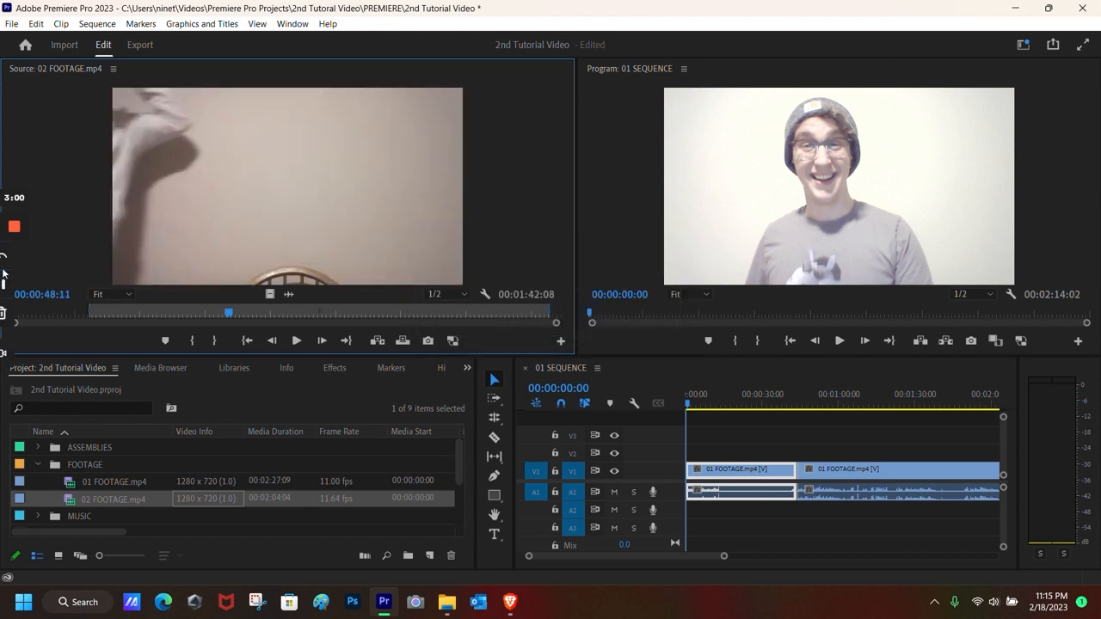
left_click(473, 314)
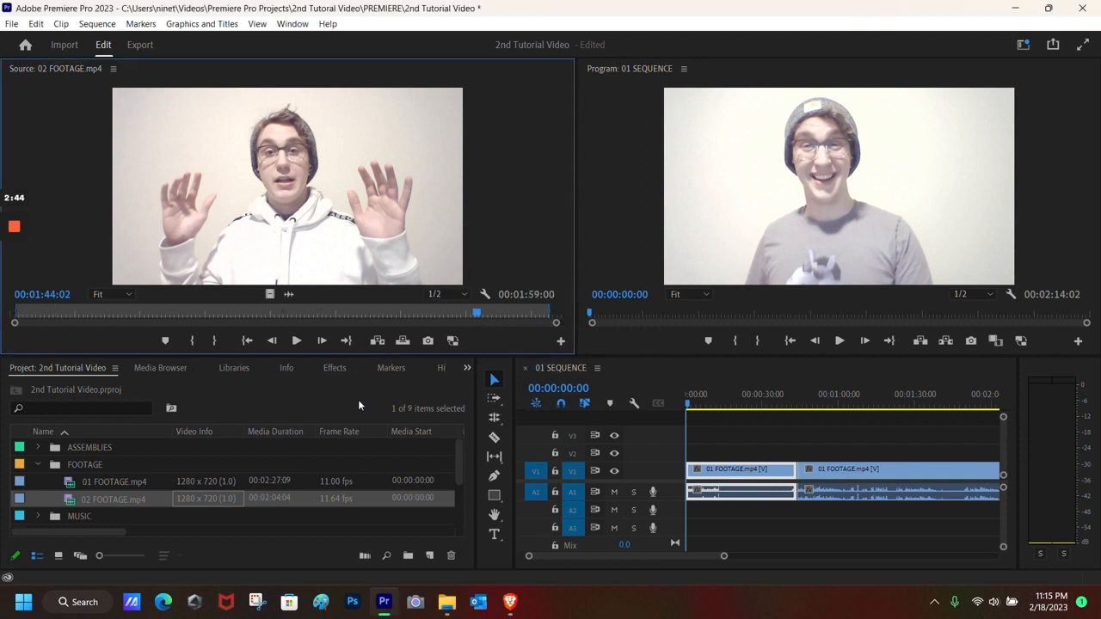
Step: Mark the closing hoodie shot as a 00:00:19:03 range with I and O
key("i")
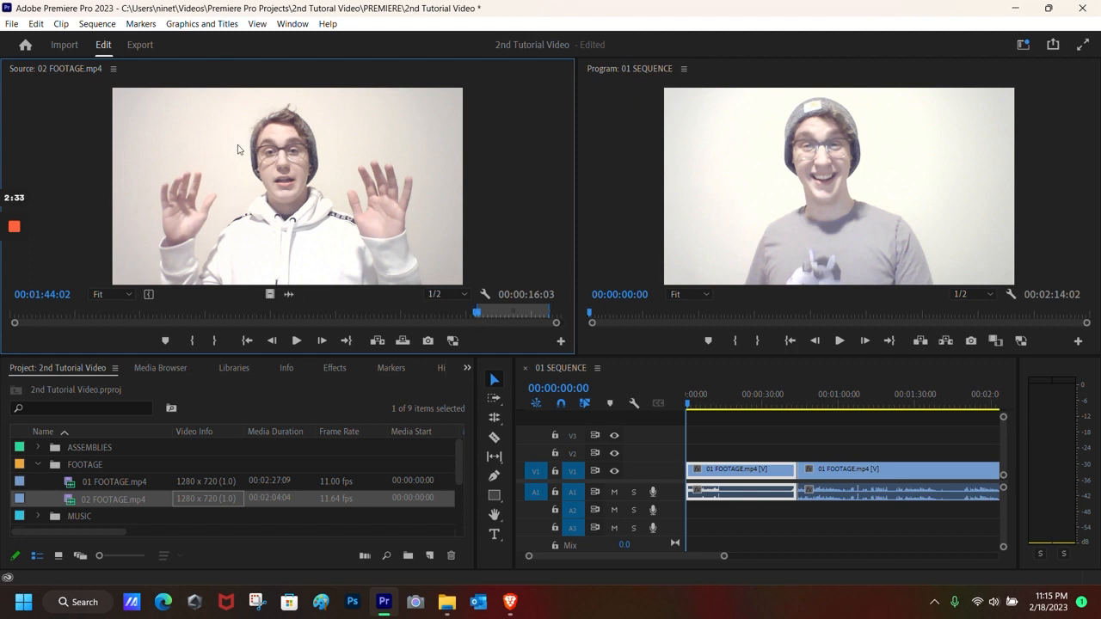
left_click_drag(477, 312, 557, 322)
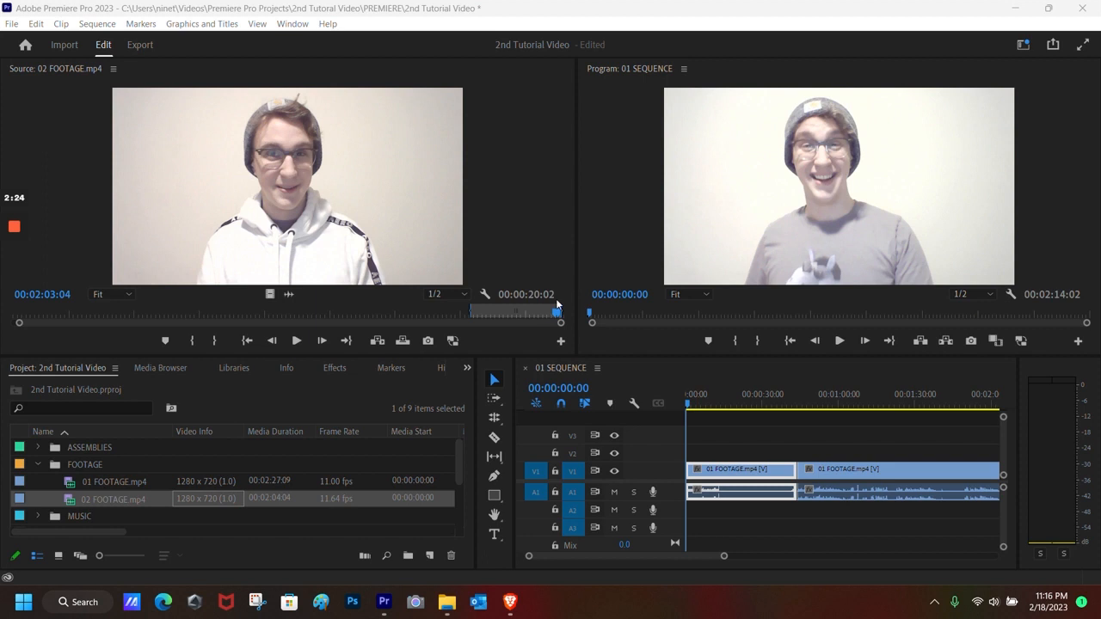
left_click(512, 251)
key("o")
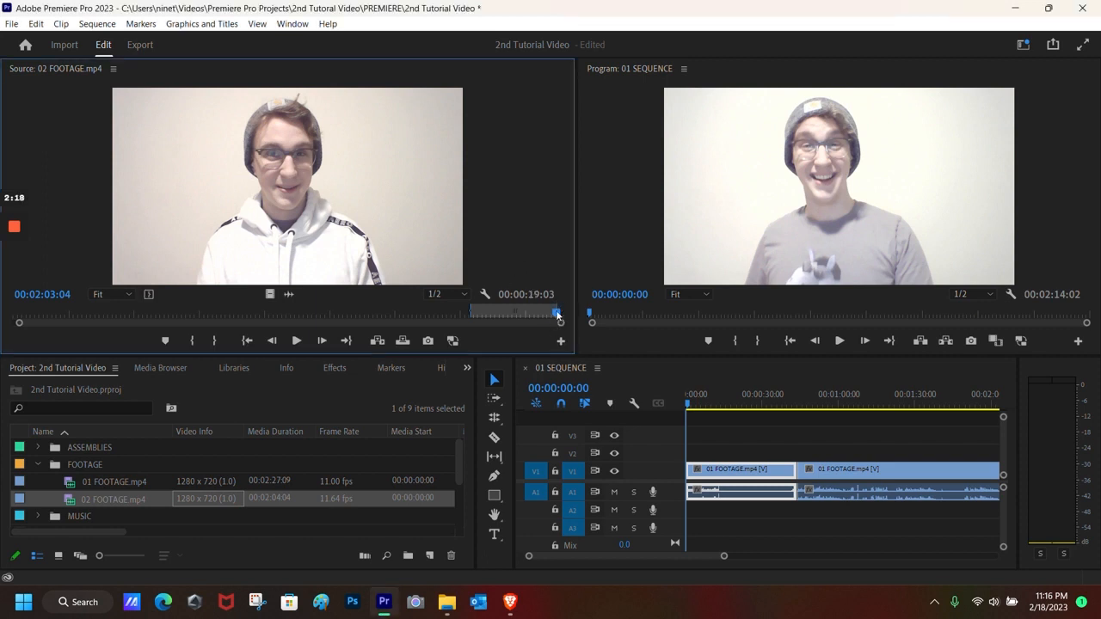
left_click_drag(557, 315, 535, 315)
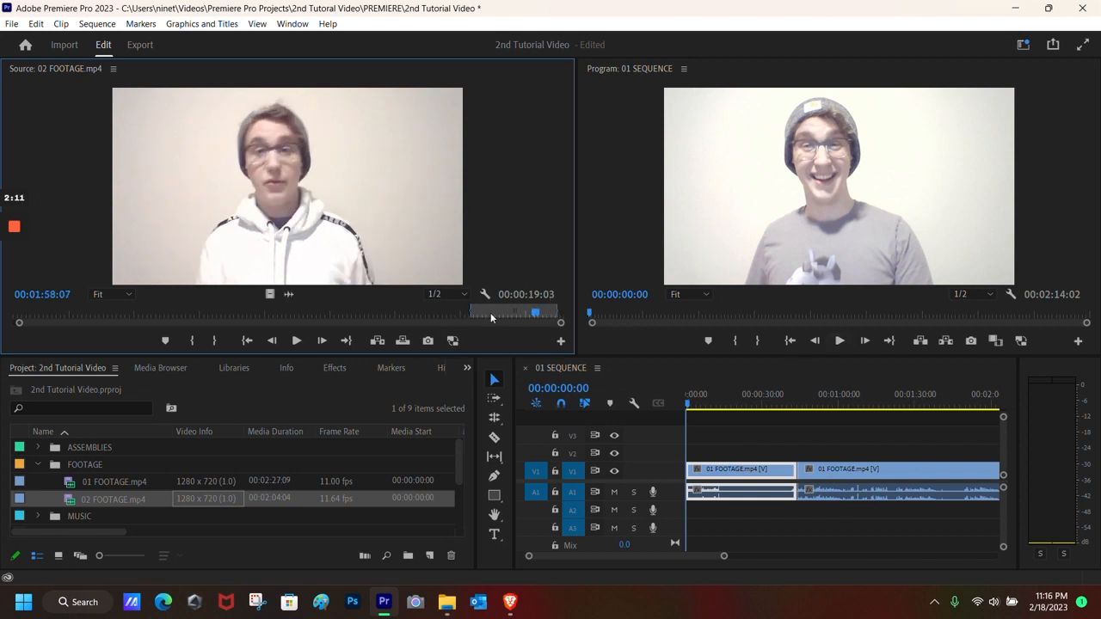
Step: Delete the accidental duplicate 02 FOOTAGE.mp4 from the FOOTAGE bin
left_click(18, 315)
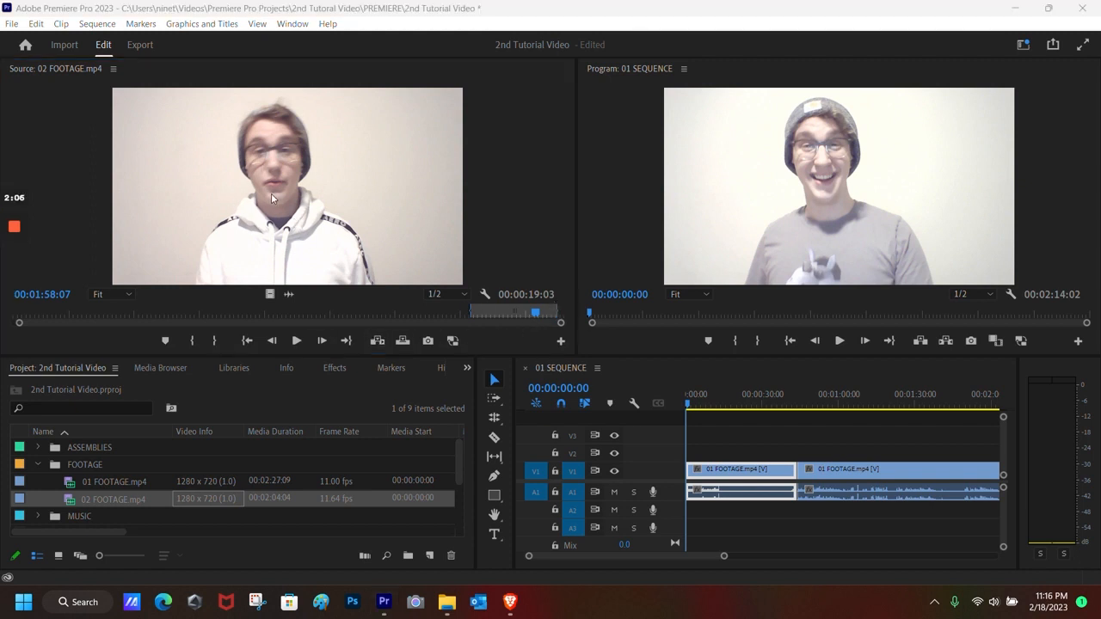
left_click(279, 140)
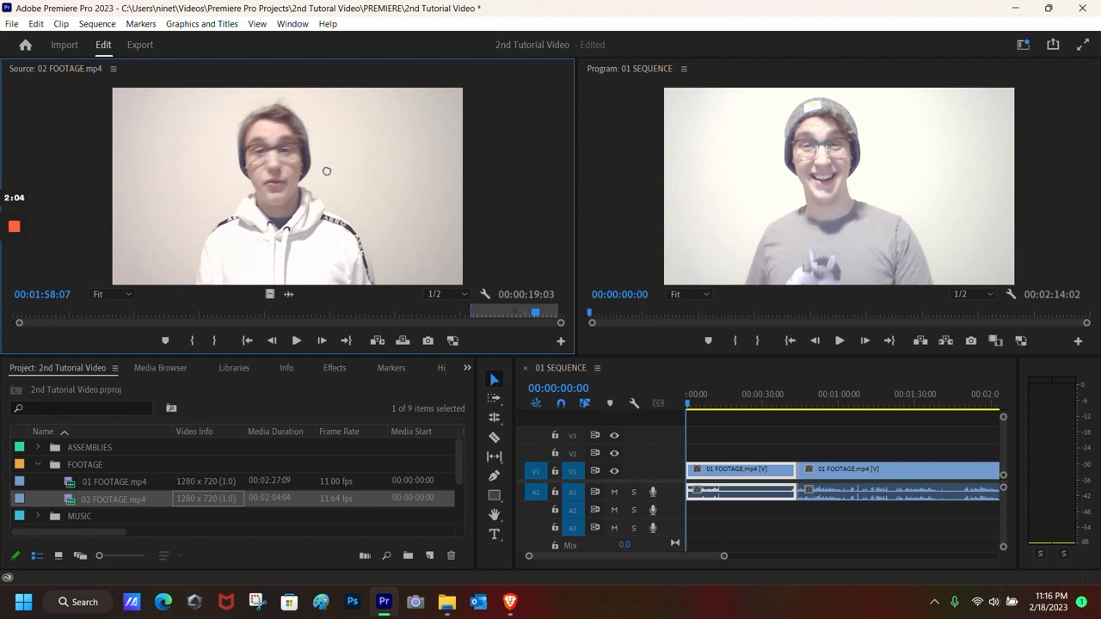
left_click_drag(328, 238, 103, 474)
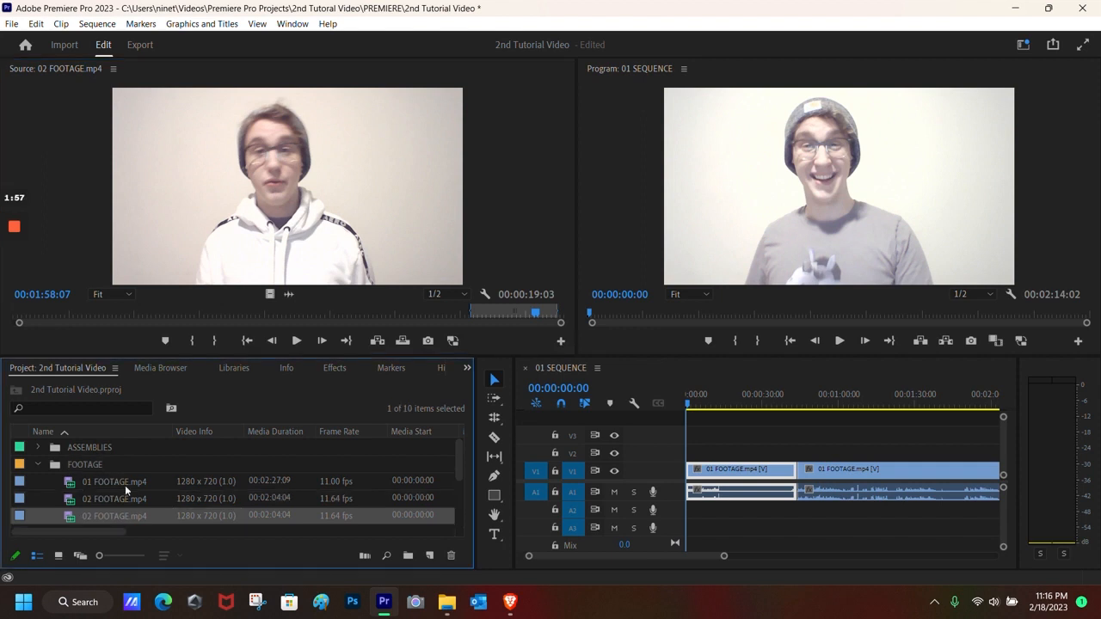
key("Delete")
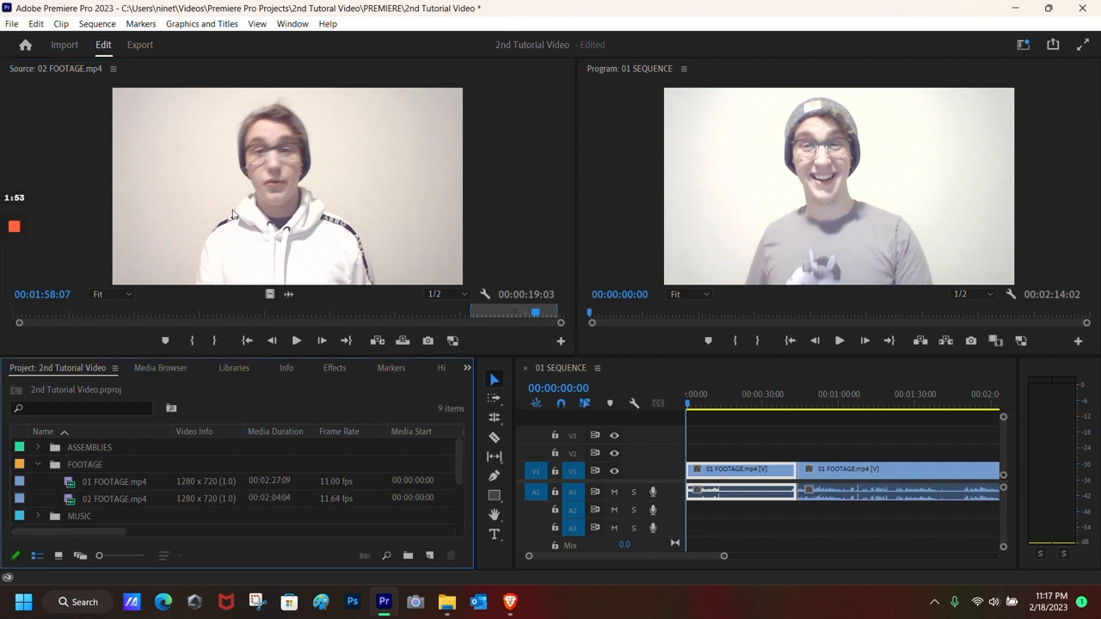
Step: Drop the 00:00:19:03 hoodie-shot range into the Project panel to create 02 SEQUENCE
left_click(269, 295)
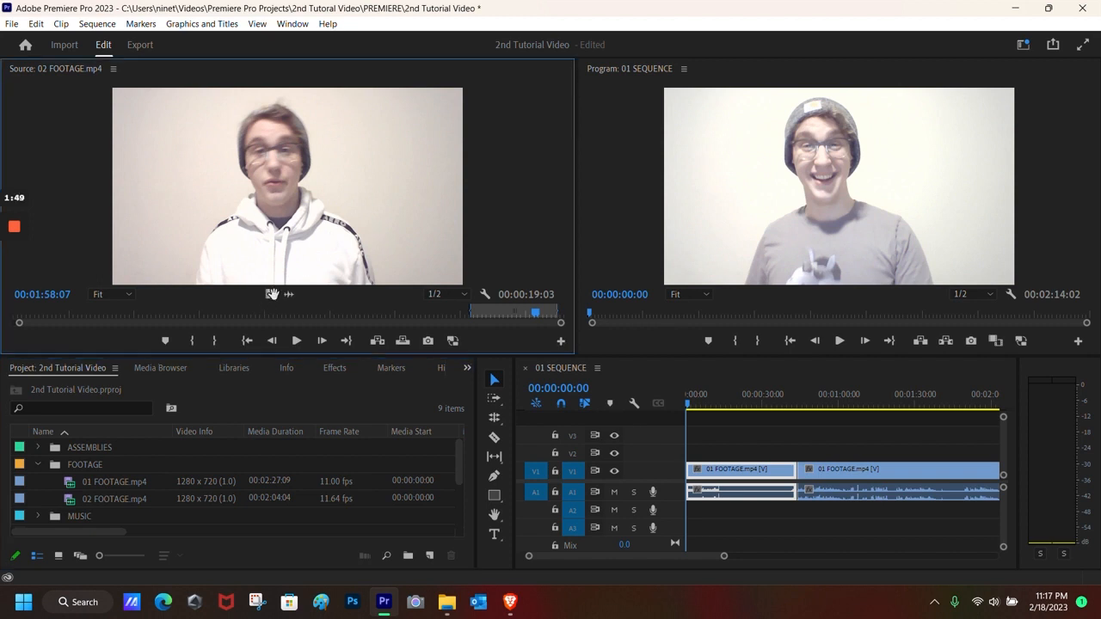
mouse_move(272, 294)
left_mouse_down()
mouse_move(275, 319)
mouse_move(811, 489)
mouse_move(85, 484)
mouse_move(884, 485)
mouse_move(87, 214)
mouse_move(261, 310)
mouse_move(284, 289)
mouse_move(369, 342)
mouse_move(685, 431)
mouse_move(377, 316)
mouse_move(290, 295)
left_mouse_up()
left_click_drag(302, 169, 76, 501)
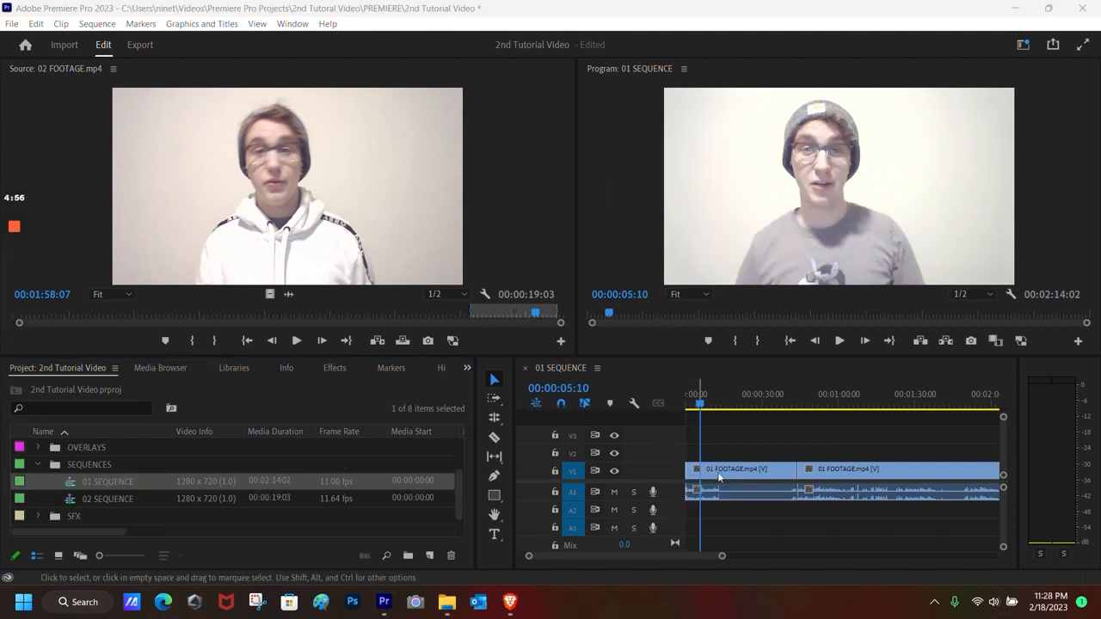
Step: Zoom the 01 SEQUENCE timeline into its opening seconds and play it to 00:00:11:02
left_click(722, 559)
left_click_drag(722, 558, 583, 557)
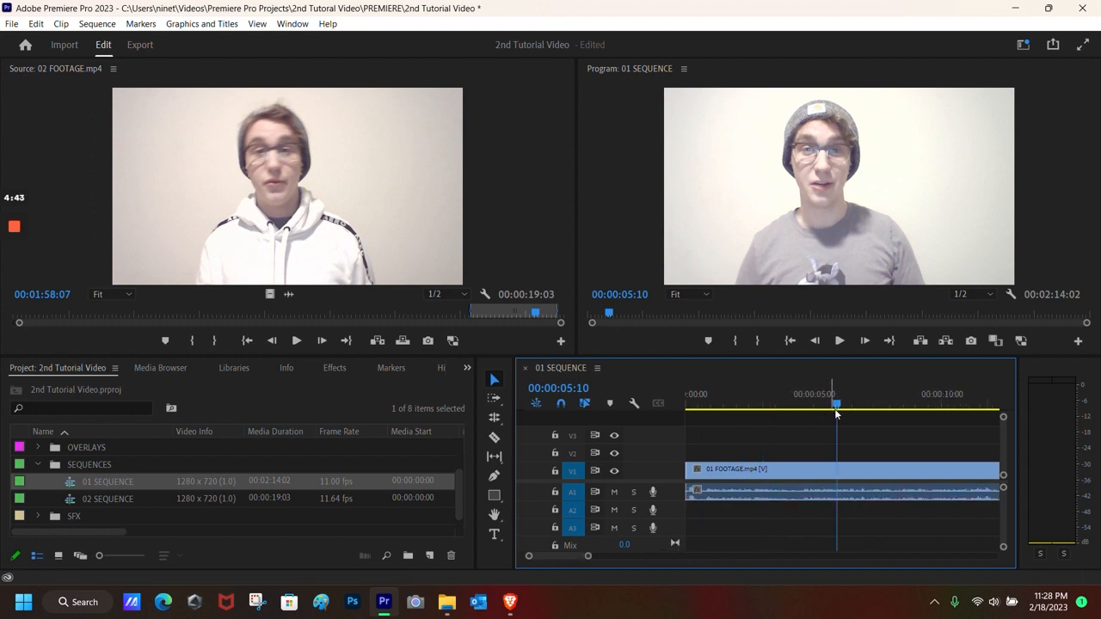
left_click_drag(836, 409, 907, 411)
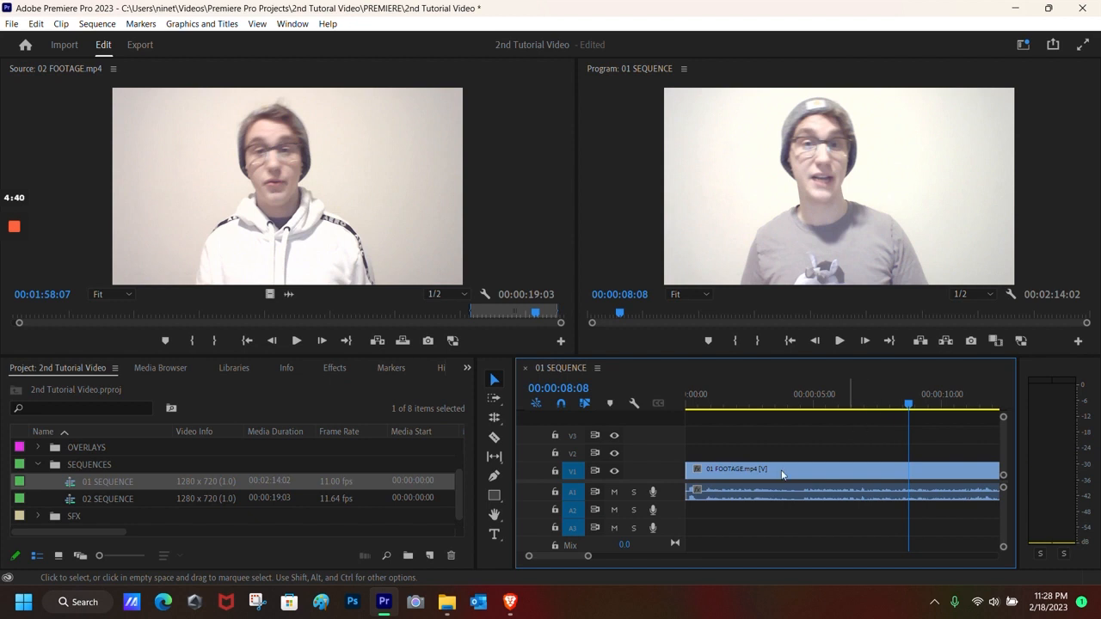
left_click_drag(565, 557, 566, 557)
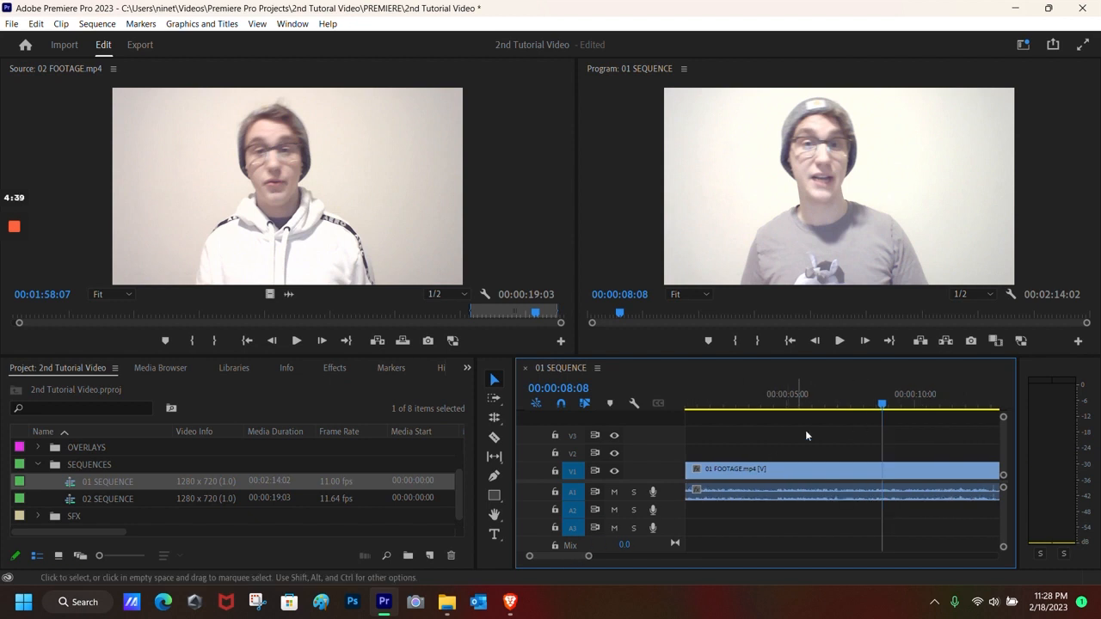
left_click(846, 341)
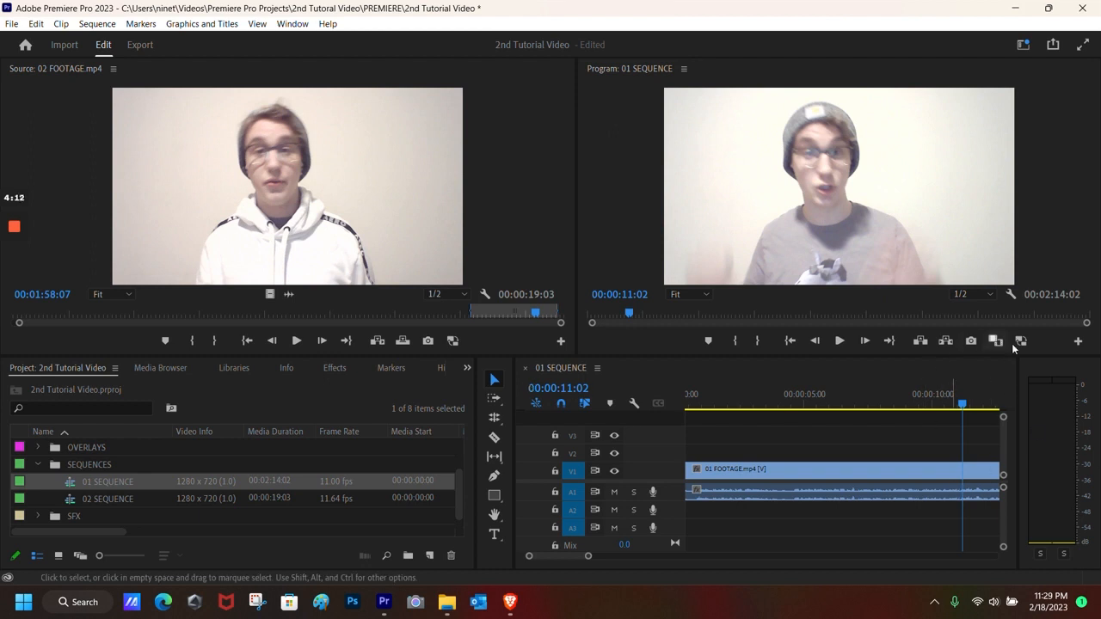
left_click_drag(553, 558, 556, 557)
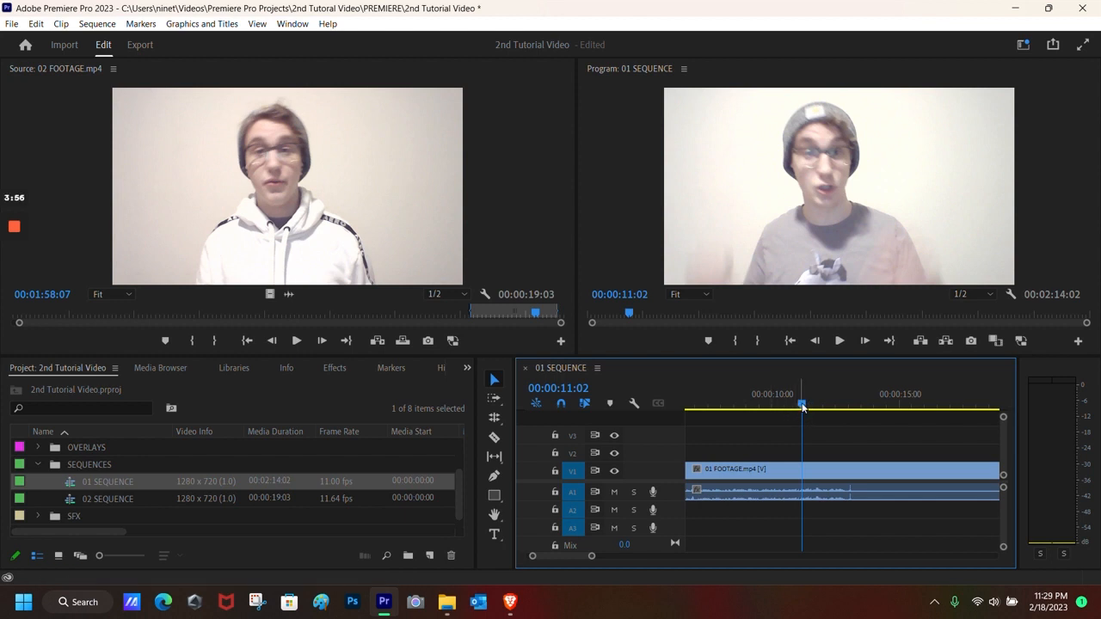
Step: Add a marker at 00:00:11:02 on the 01 SEQUENCE ruler
right_click(802, 407)
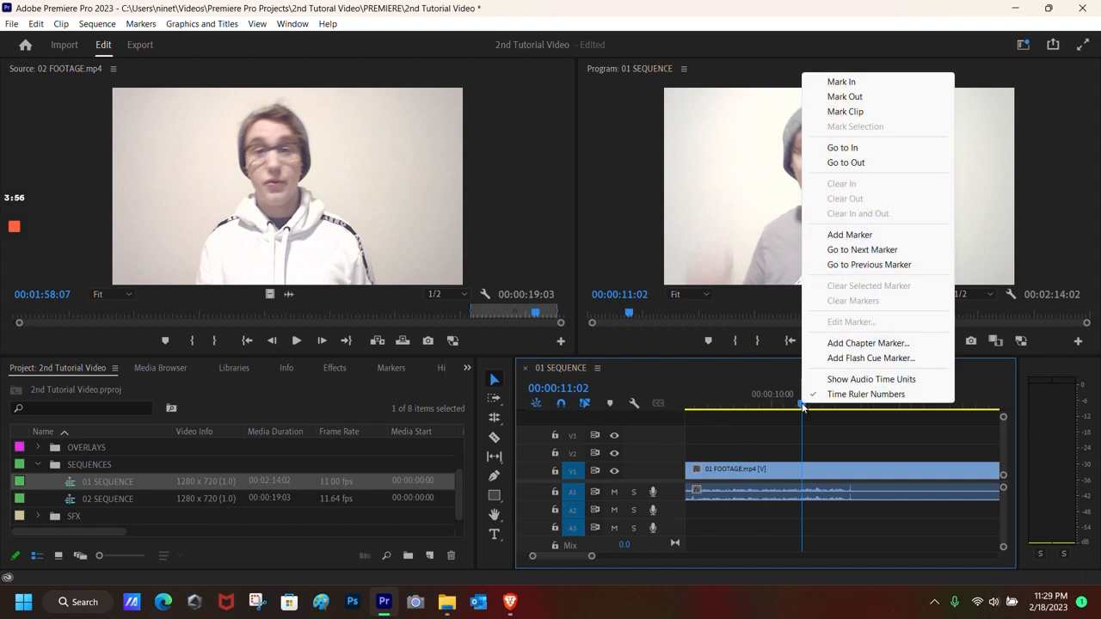
left_click(851, 236)
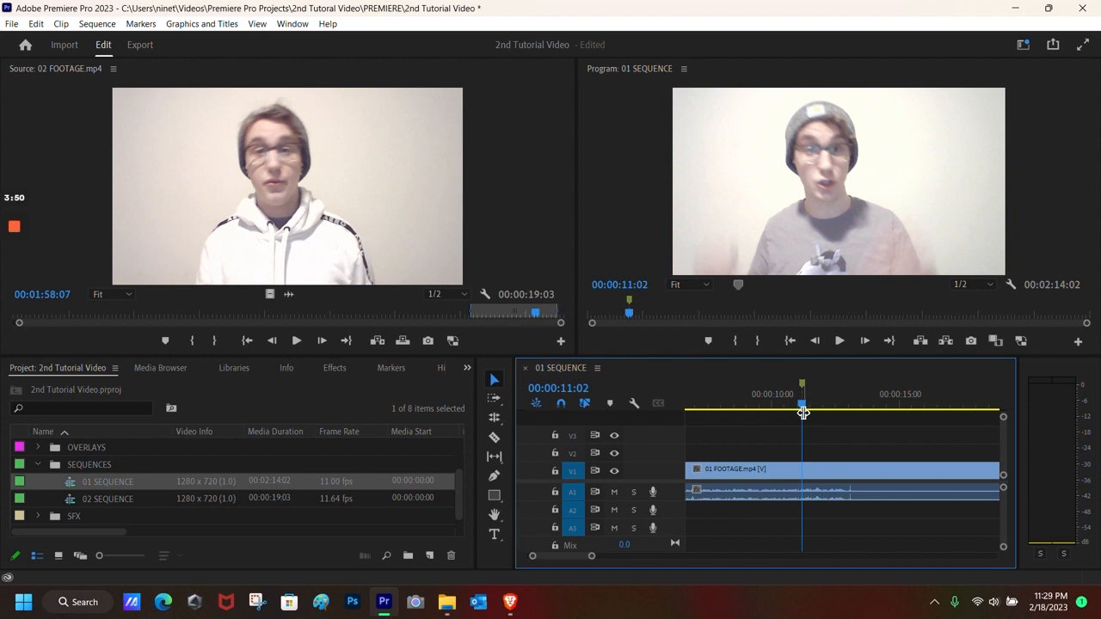
left_click_drag(799, 408, 864, 406)
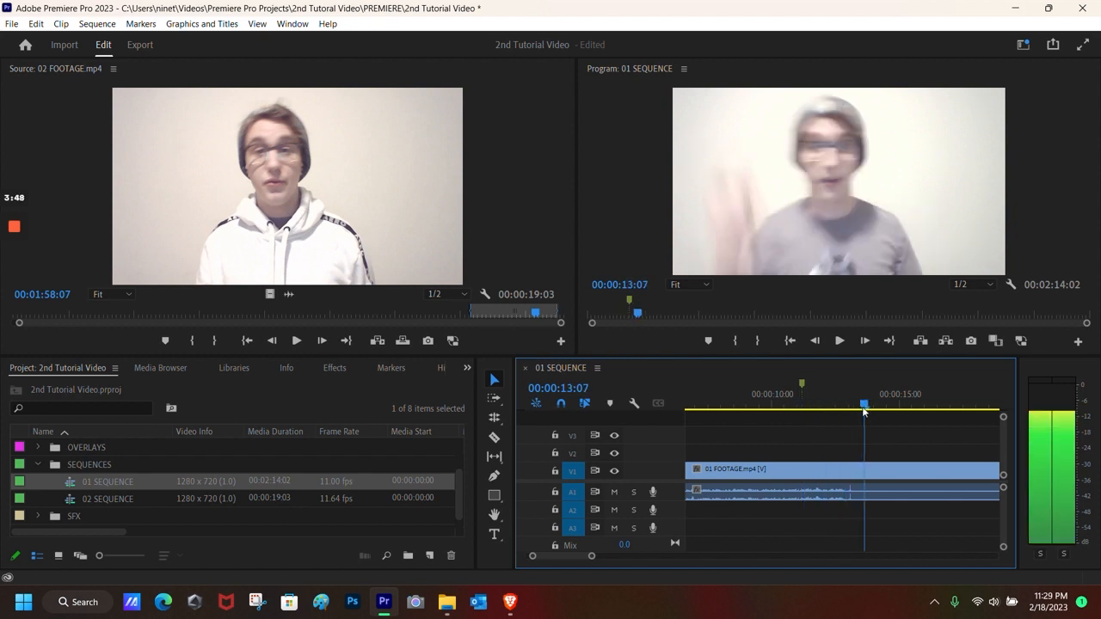
left_click(802, 388)
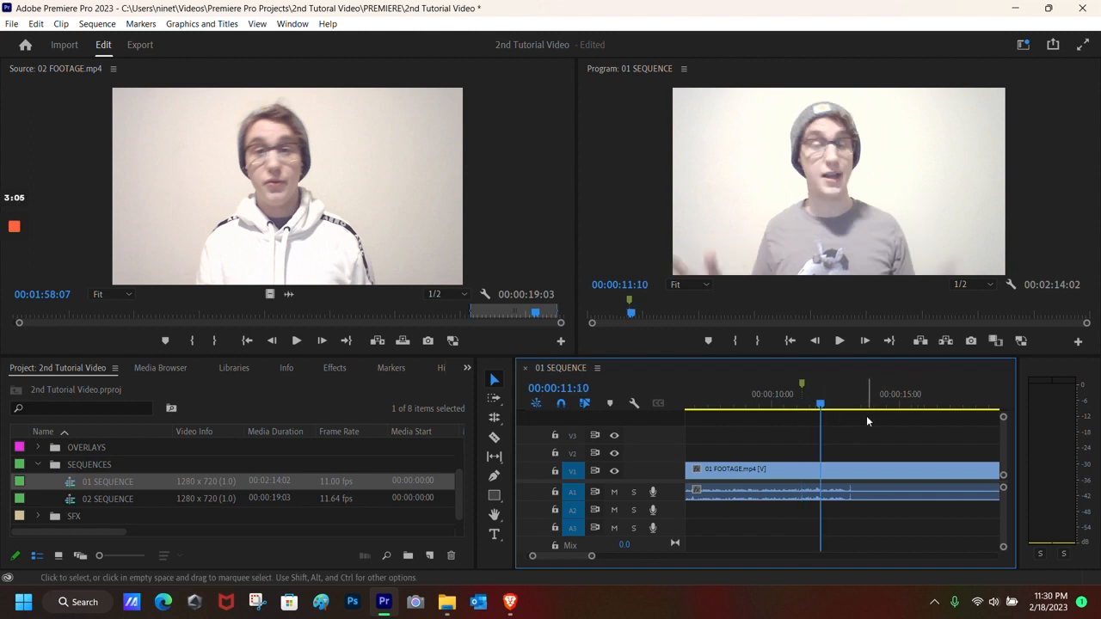
Step: Add a second marker at 00:00:11:10 with M
right_click(821, 408)
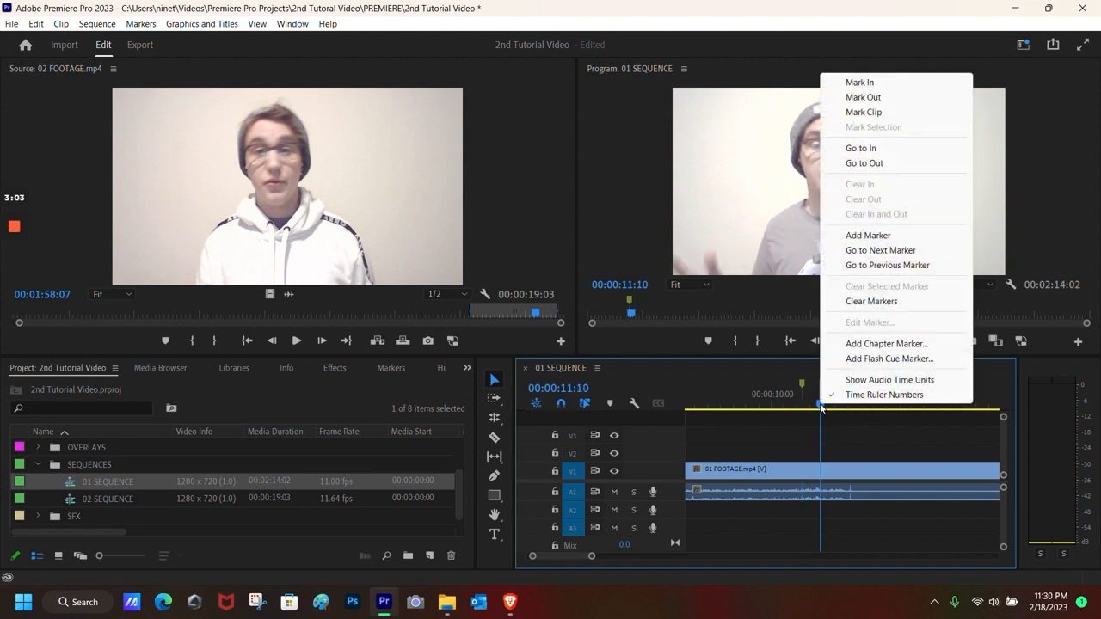
left_click(779, 376)
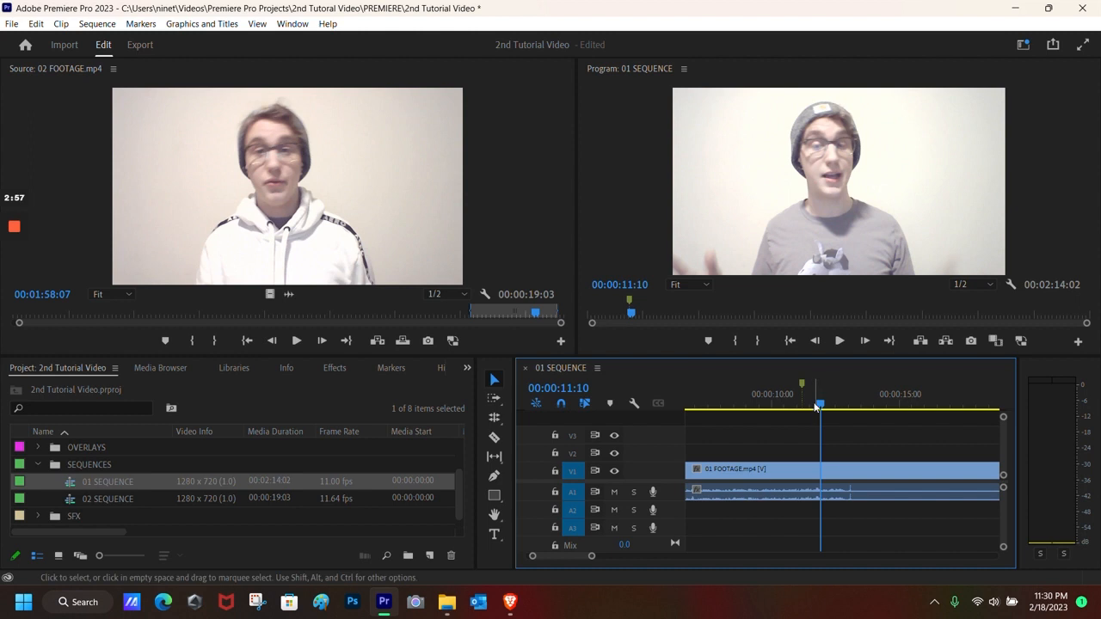
key("m")
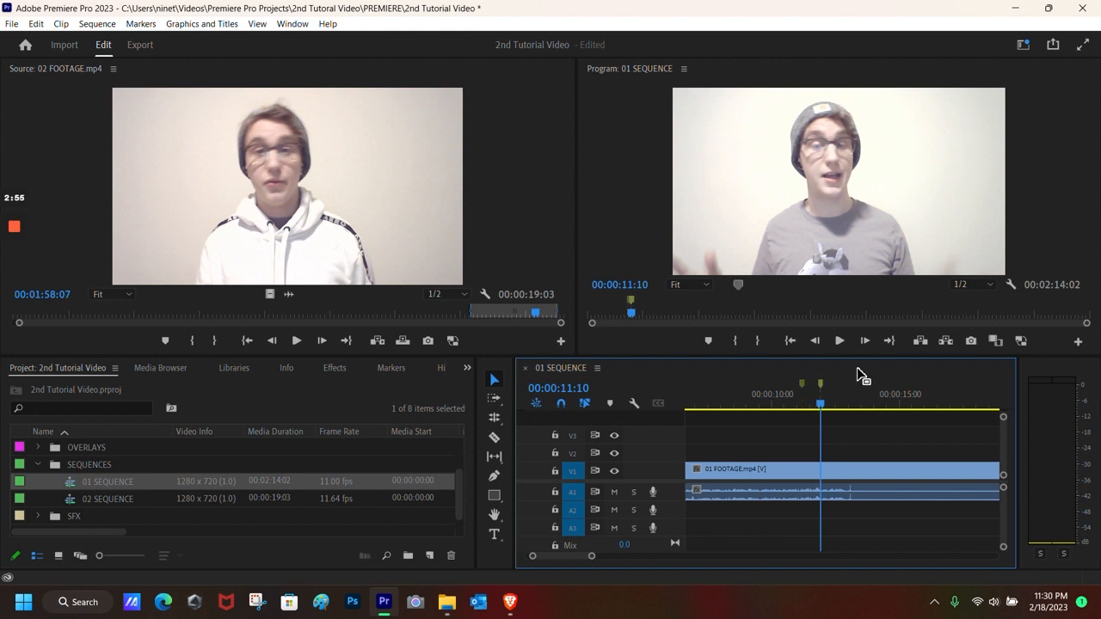
left_click(803, 383)
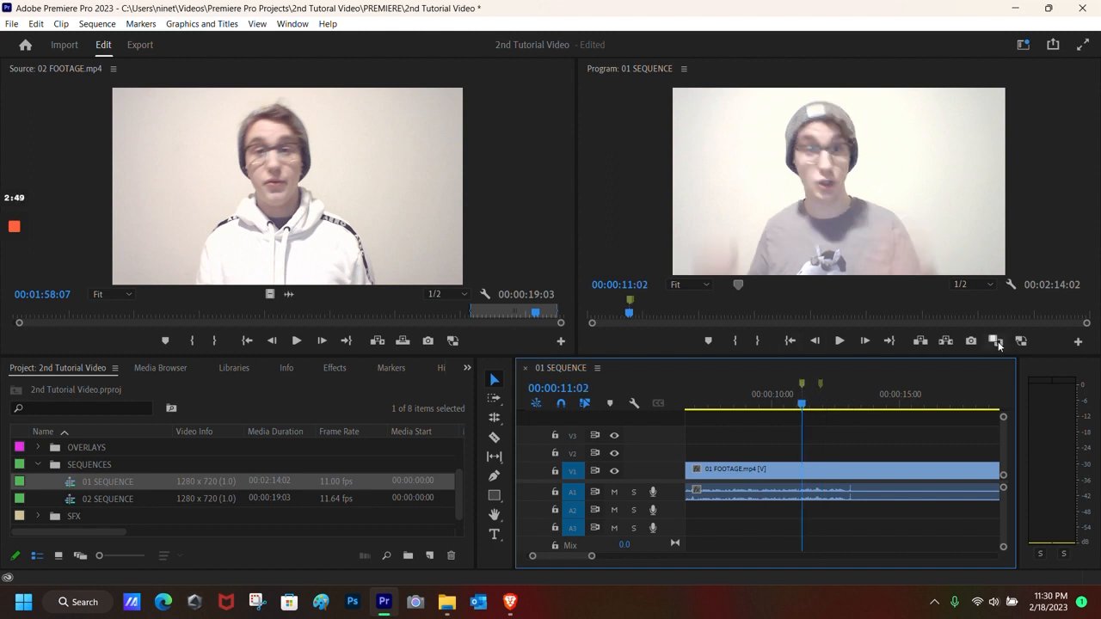
left_click(822, 383)
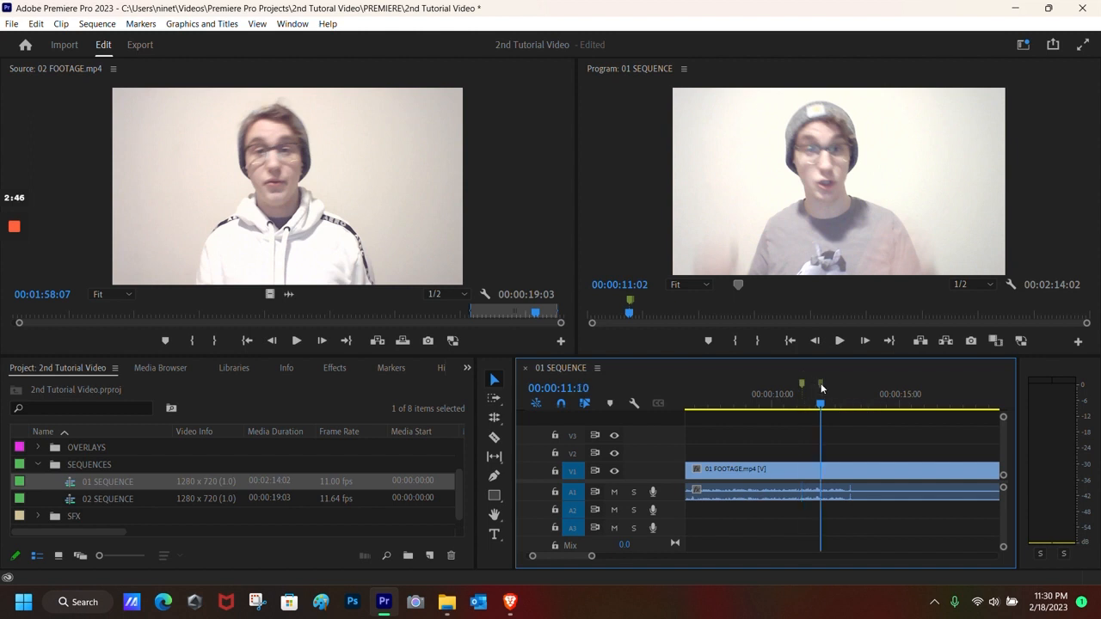
Step: Razor 01 FOOTAGE.mp4 at 00:00:11:02 and 00:00:11:10, then load the 8-frame piece in the Source monitor
left_click_drag(821, 407, 801, 408)
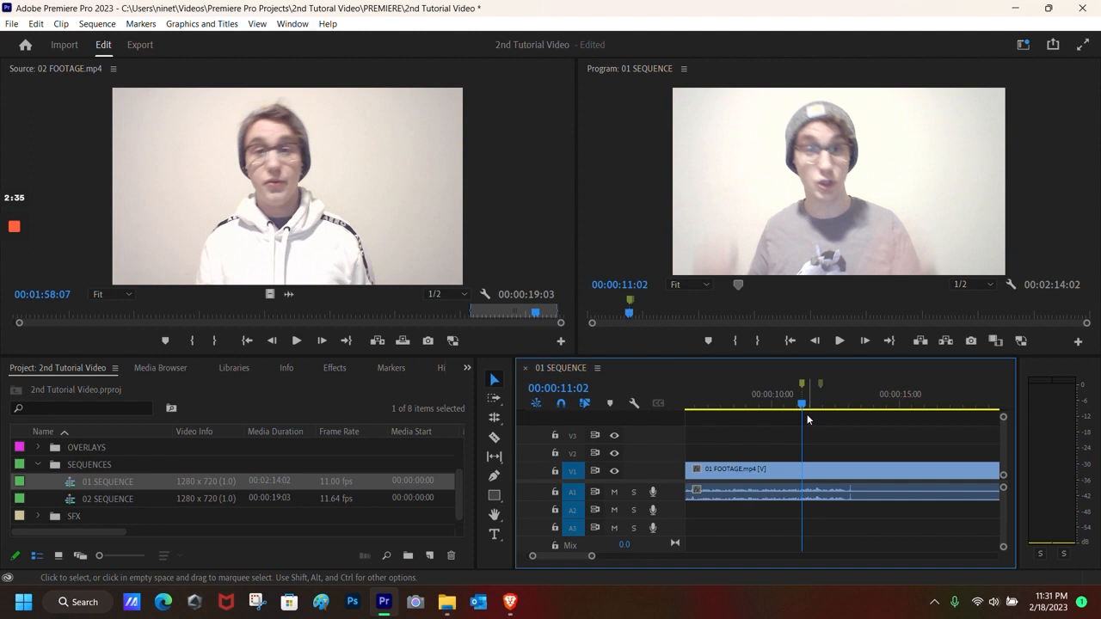
key("ctrl+k")
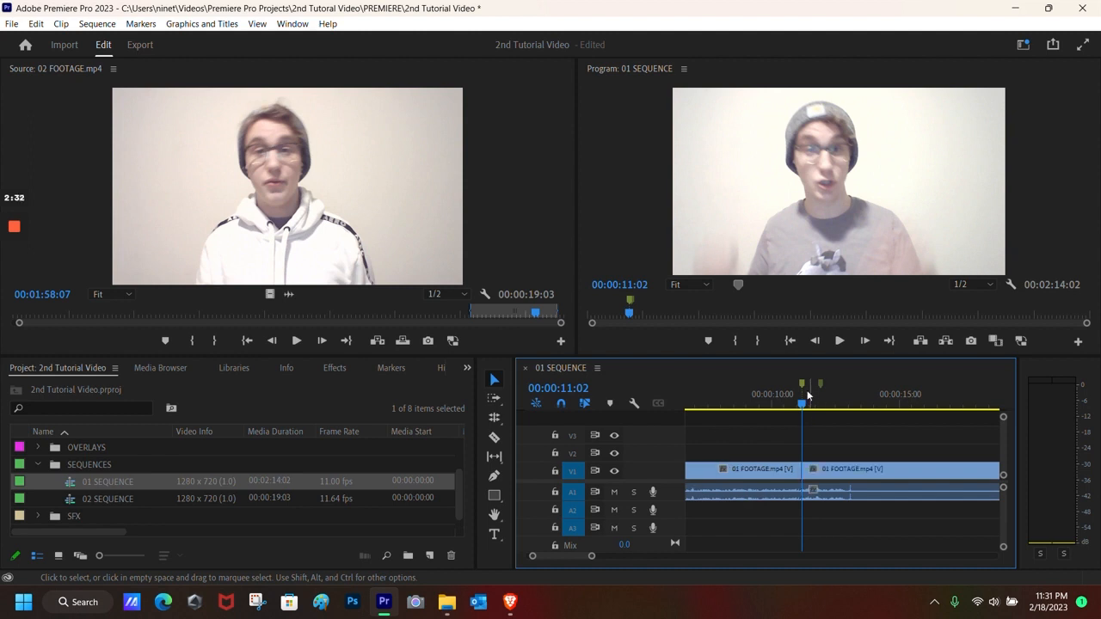
left_click(819, 385)
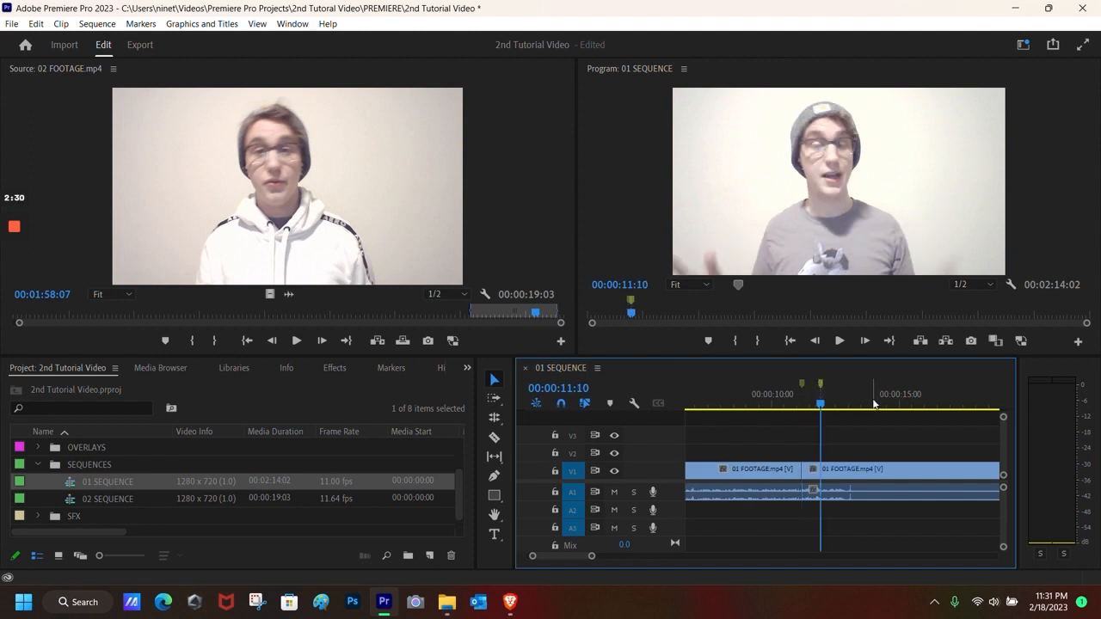
key("ctrl+k")
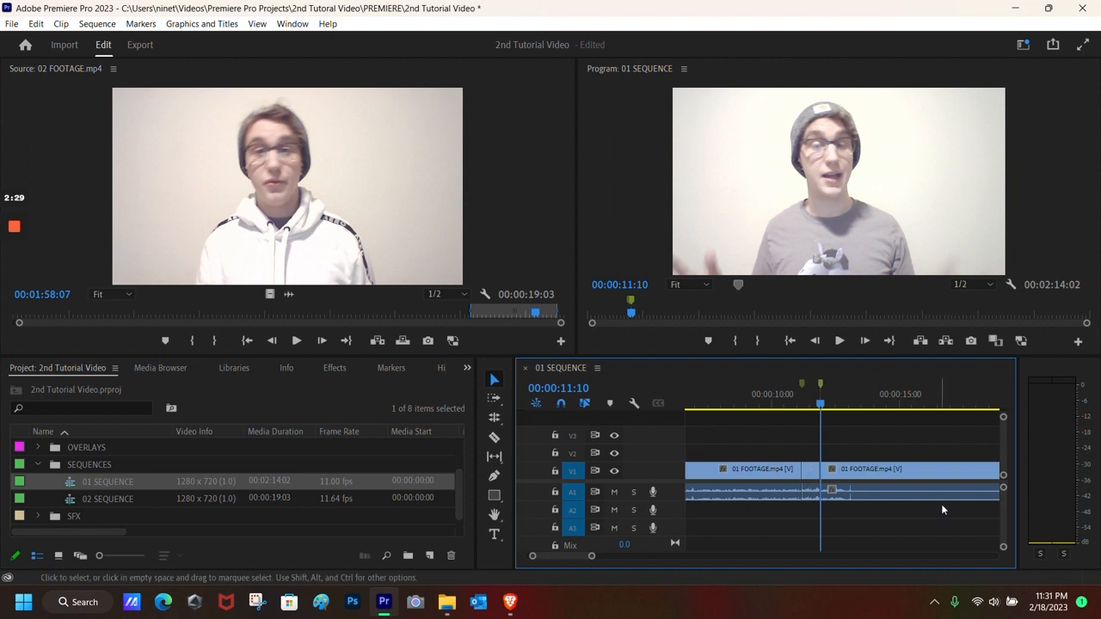
double_click(810, 472)
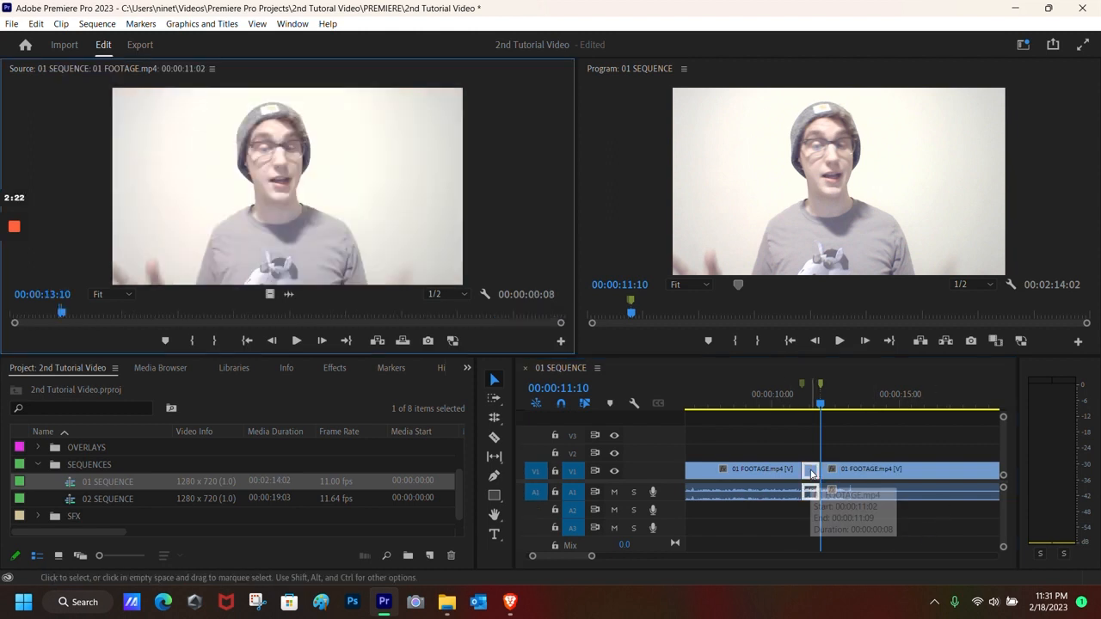
left_click(292, 23)
Step: Punch the short clip in to Scale 235 at Position 759, 618 in Effect Controls
left_click(351, 231)
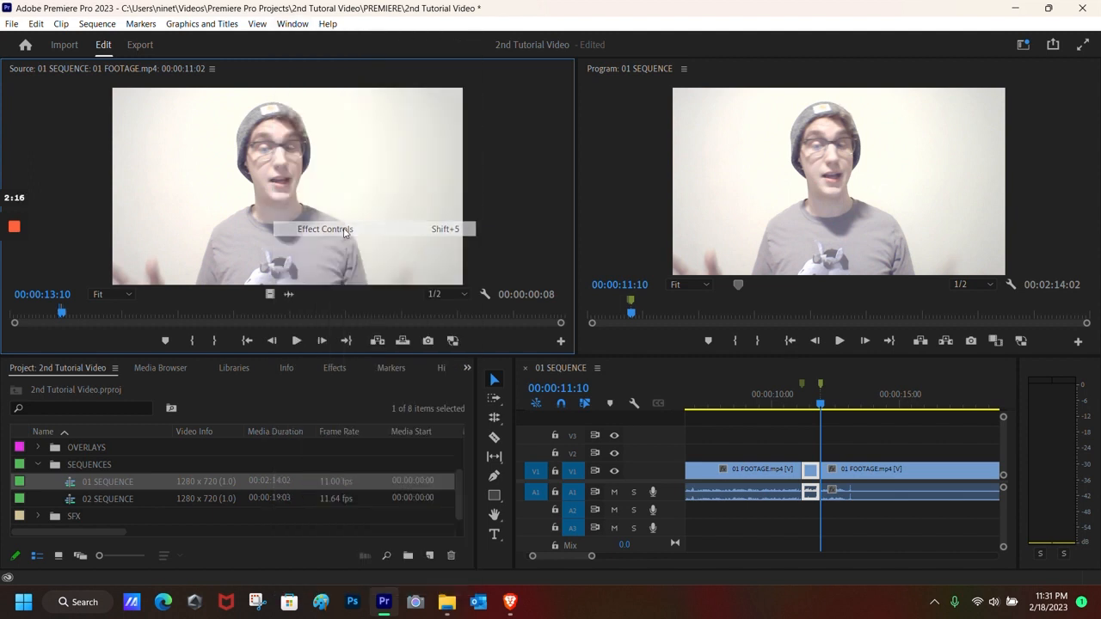
left_click_drag(190, 117, 384, 117)
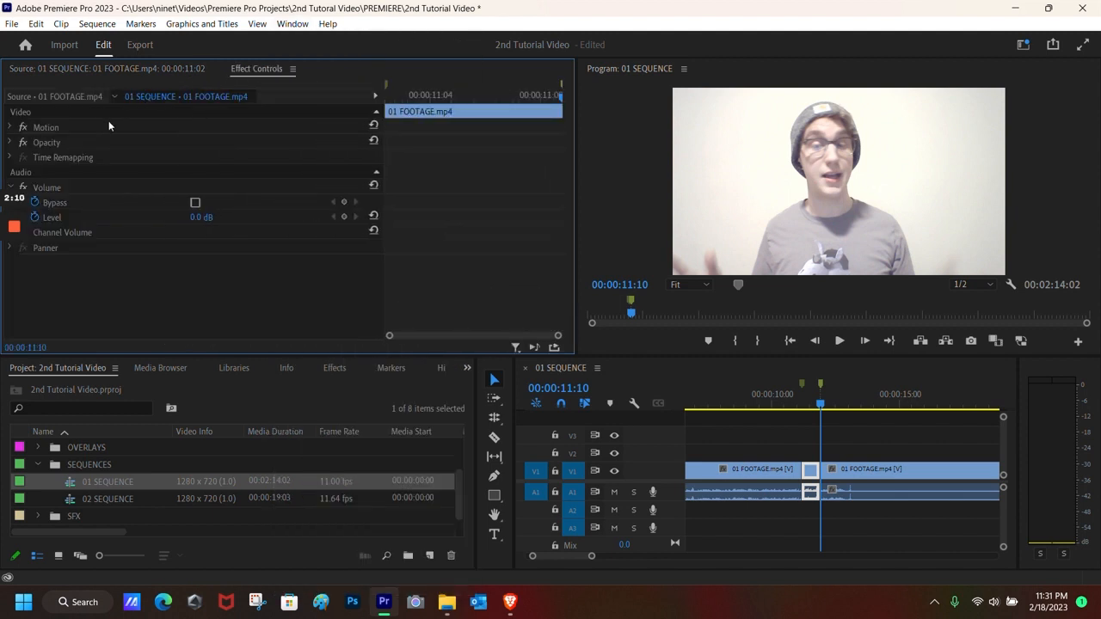
left_click(10, 127)
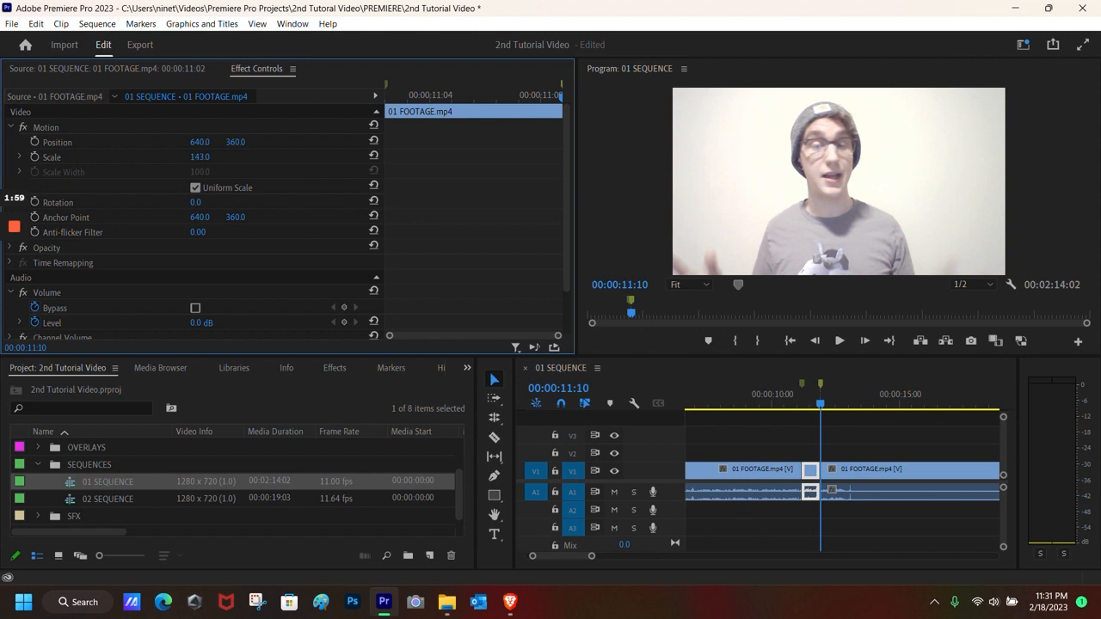
left_click_drag(200, 157, 227, 157)
left_click(815, 406)
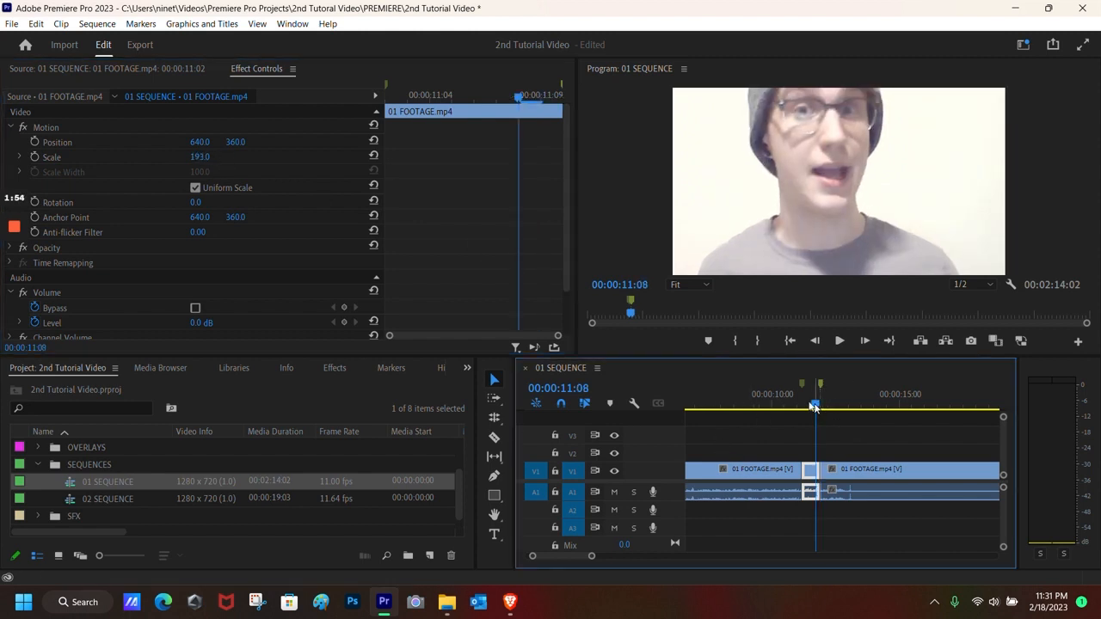
left_click_drag(196, 157, 223, 158)
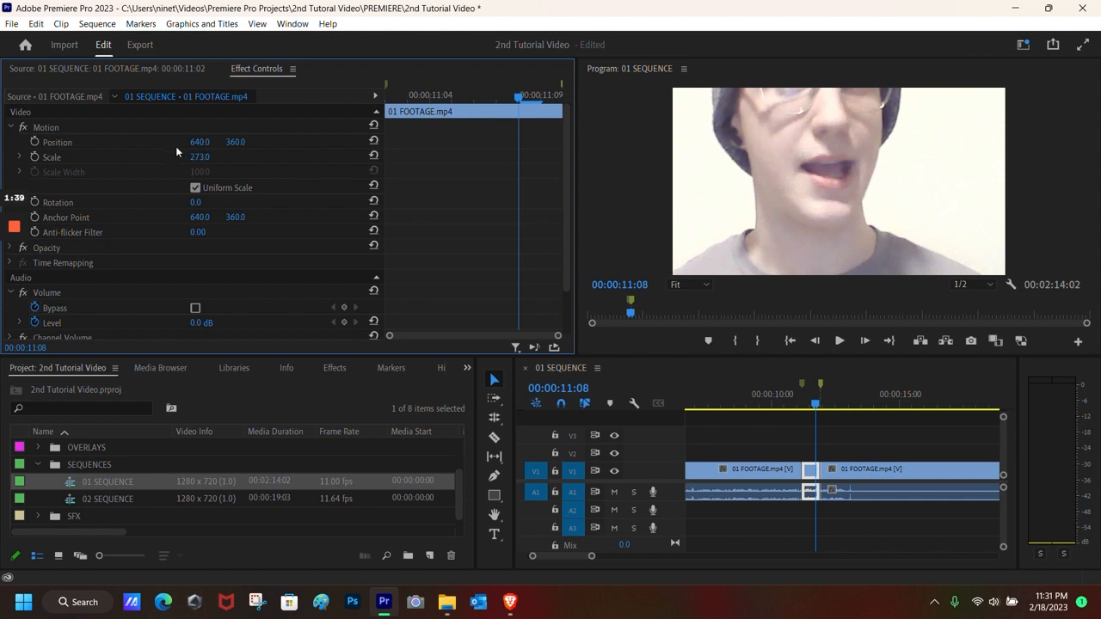
mouse_move(200, 142)
left_mouse_down()
mouse_move(294, 140)
mouse_move(168, 149)
mouse_move(209, 157)
left_mouse_up()
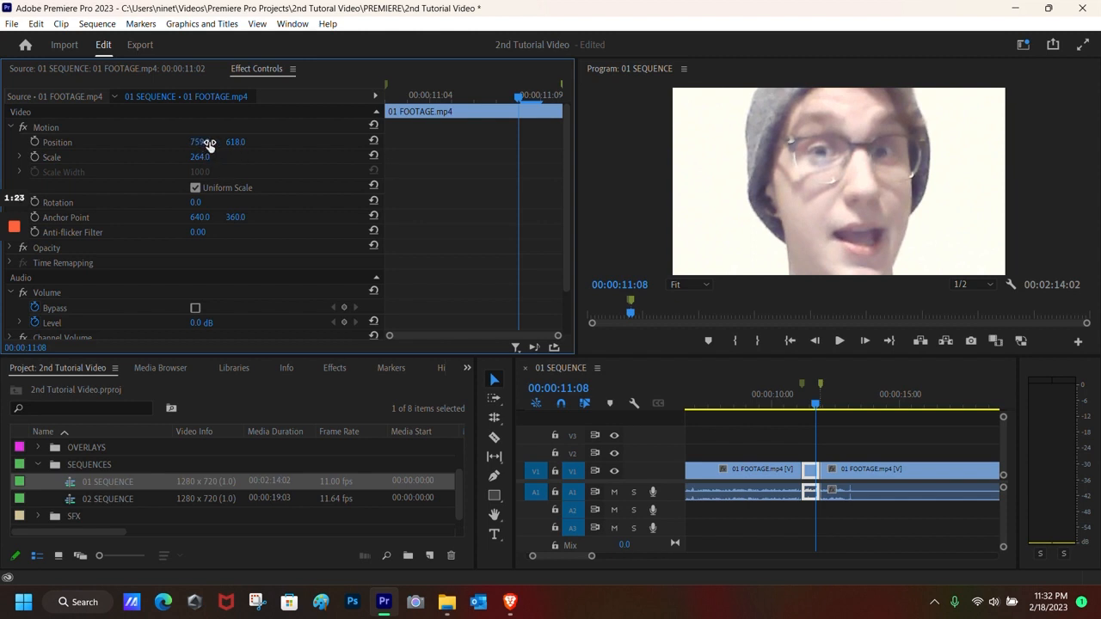
Step: Preview the punch-in and set the clip's Rotation back to 0
left_click_drag(819, 405, 792, 404)
left_click(845, 340)
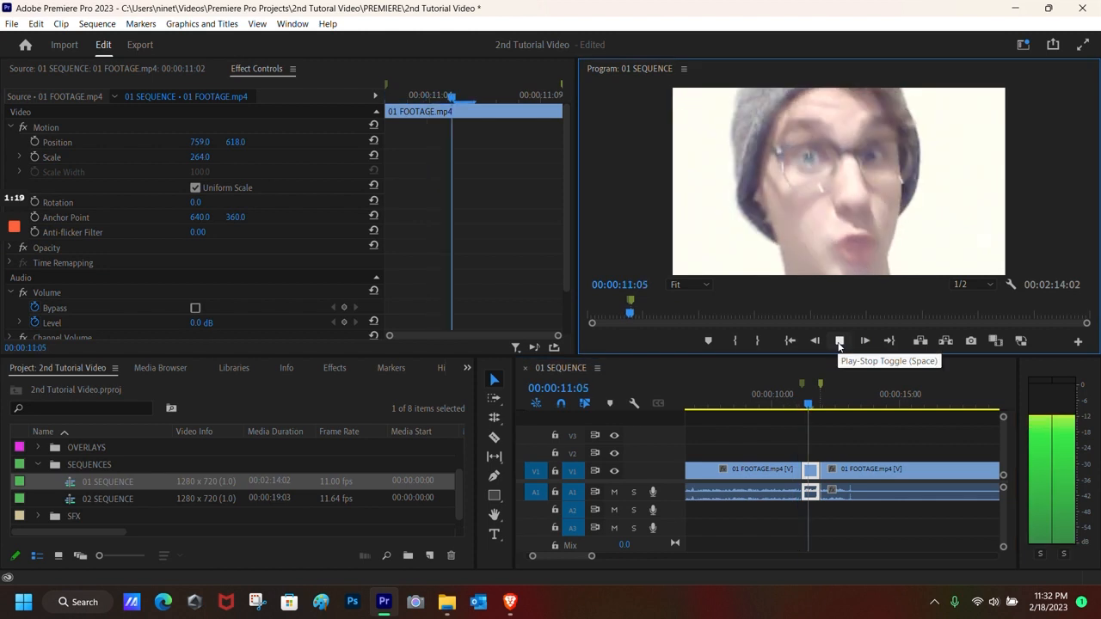
left_click(845, 341)
key("Up")
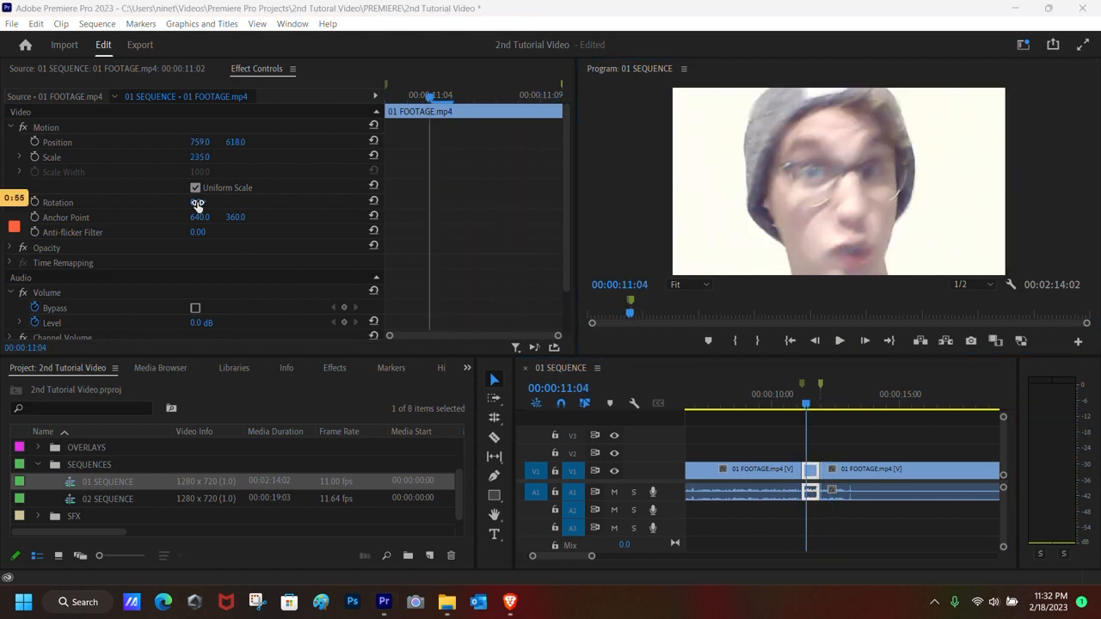
mouse_move(197, 203)
left_mouse_down()
mouse_move(227, 203)
mouse_move(198, 204)
left_mouse_up()
left_click(205, 202)
type("0")
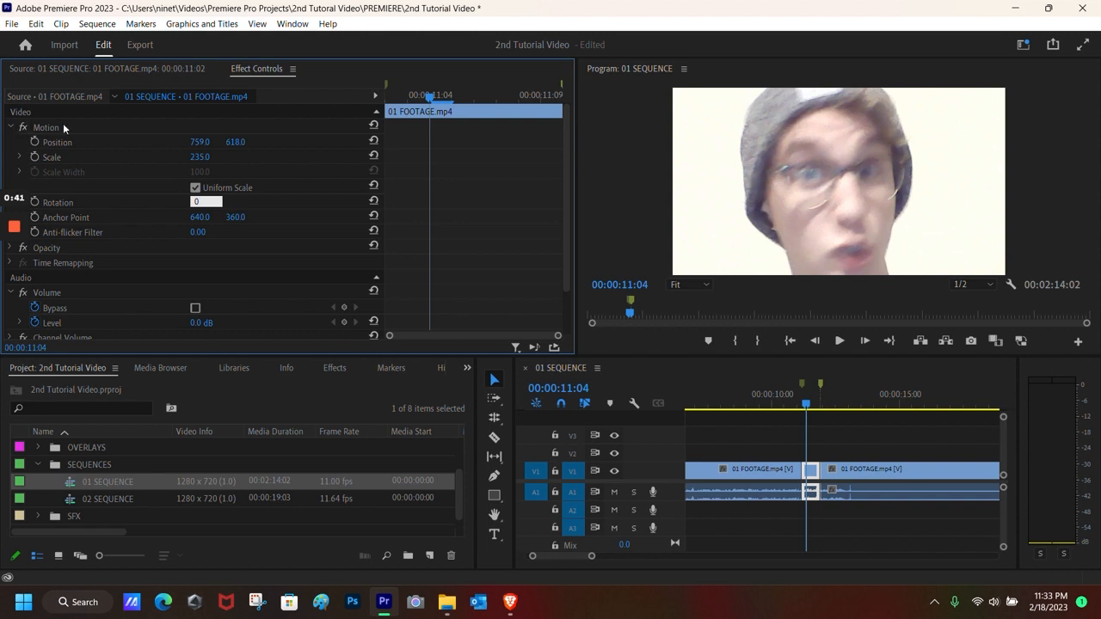
left_click(10, 128)
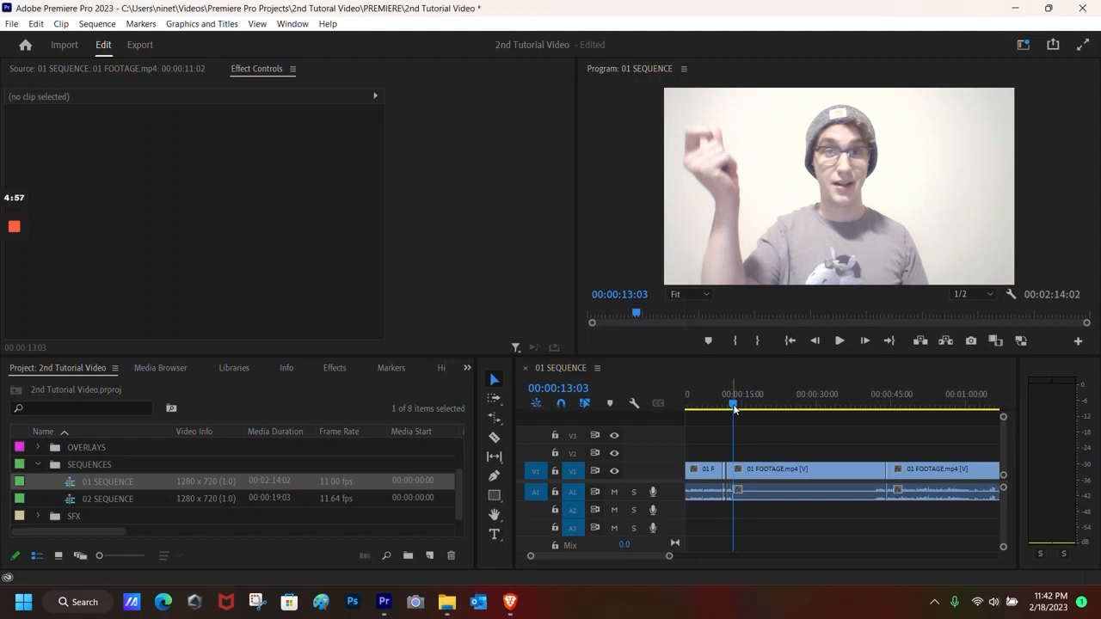
Step: Scrub the 01 SEQUENCE playhead between roughly 00:00:16 and 00:00:40 to review the edit
left_click_drag(733, 408, 877, 436)
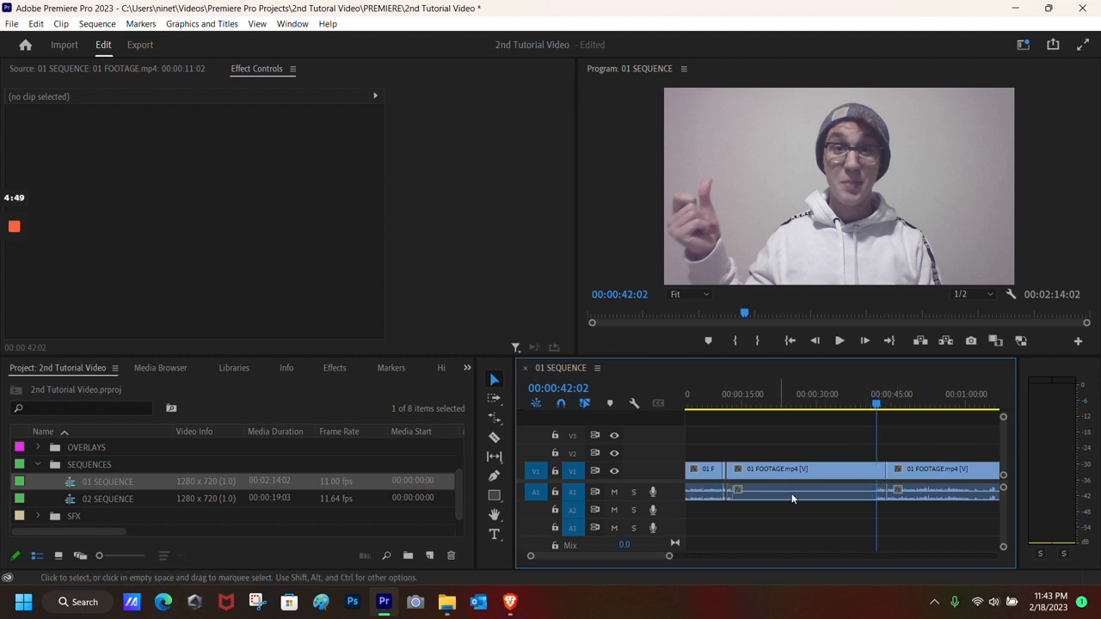
left_click_drag(877, 408, 748, 406)
mouse_move(1, 301)
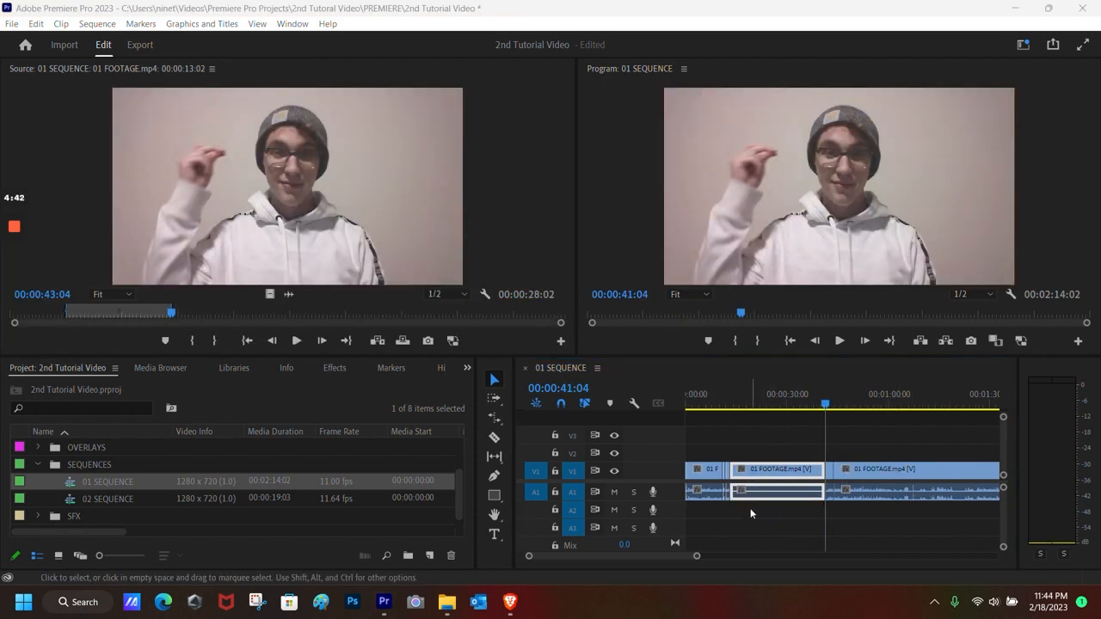
mouse_move(814, 406)
left_mouse_down()
mouse_move(734, 409)
mouse_move(821, 416)
left_mouse_up()
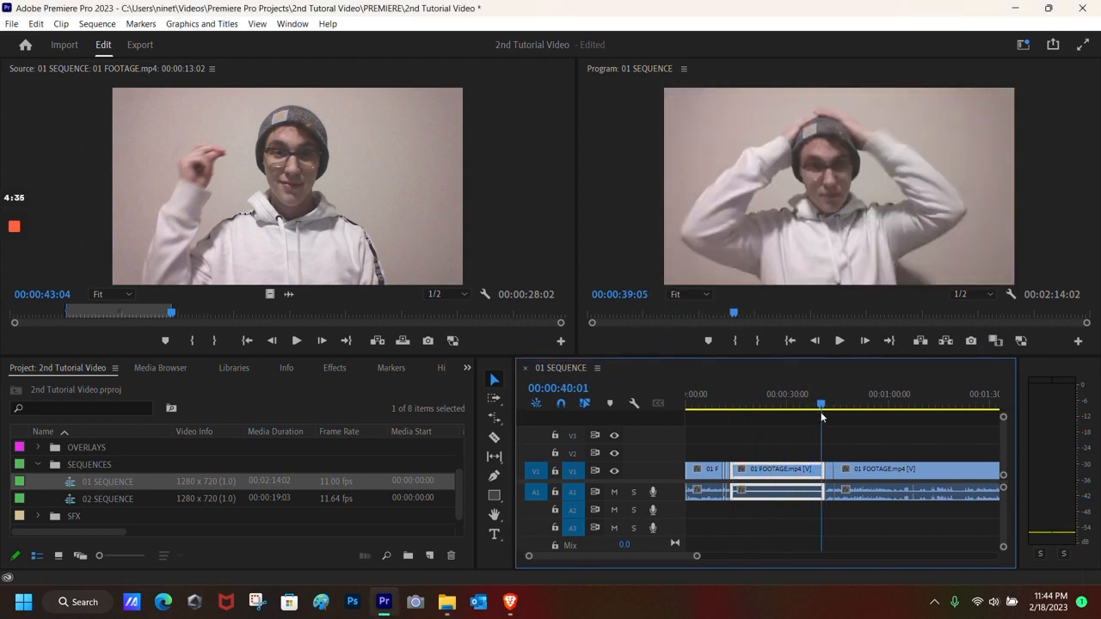
Step: Set the middle 01 FOOTAGE.mp4 clip to 200% speed, 00:00:14:01 long, and play it back
right_click(767, 477)
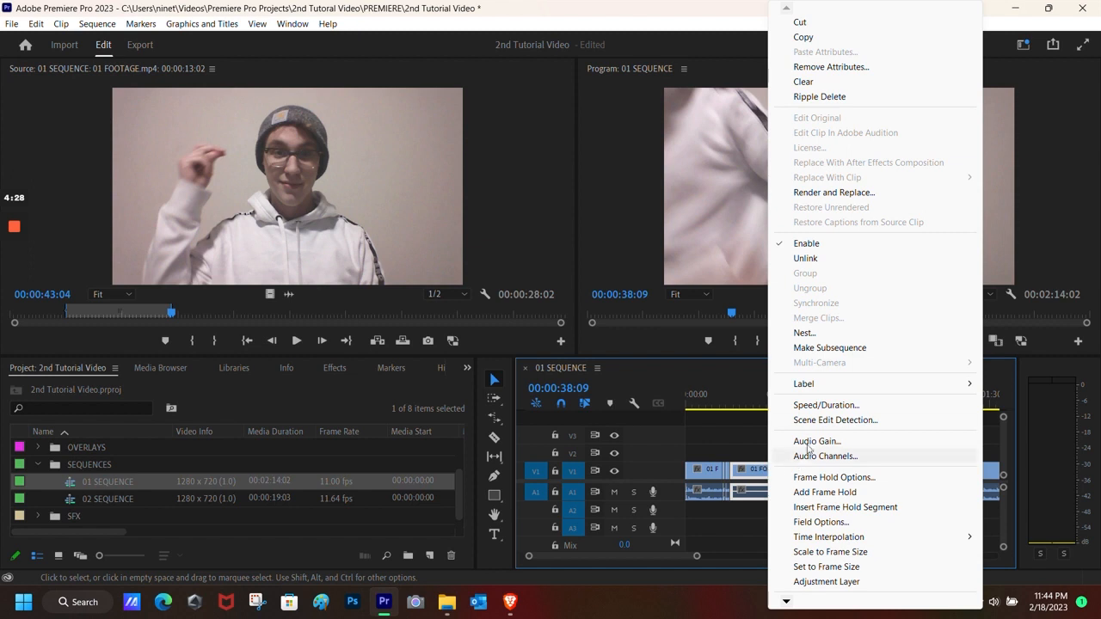
left_click(816, 405)
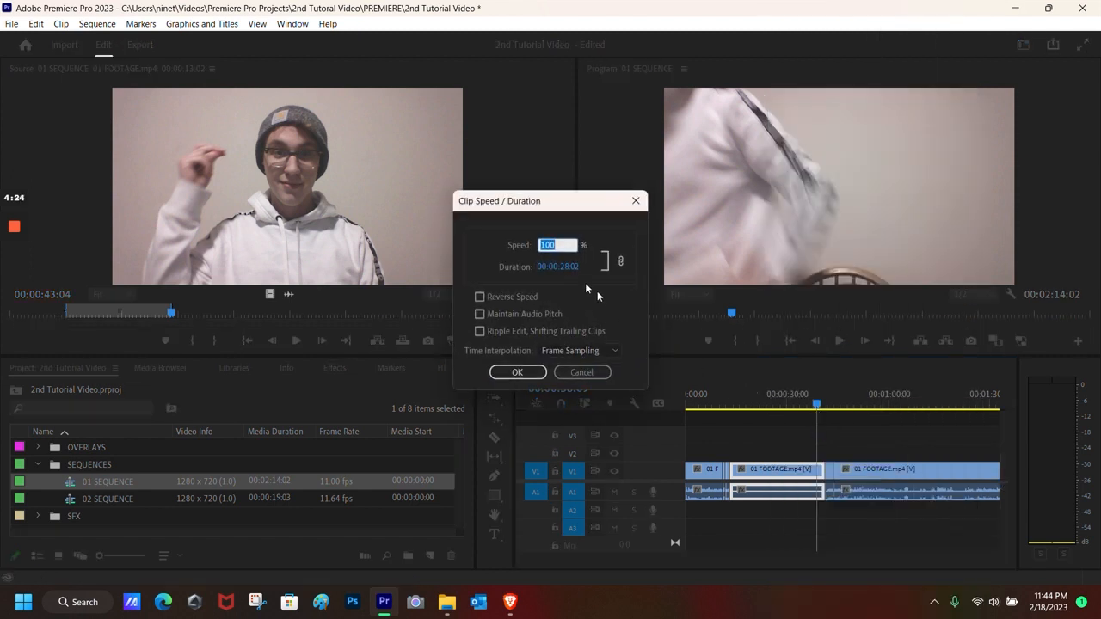
left_click(565, 242)
left_click(517, 371)
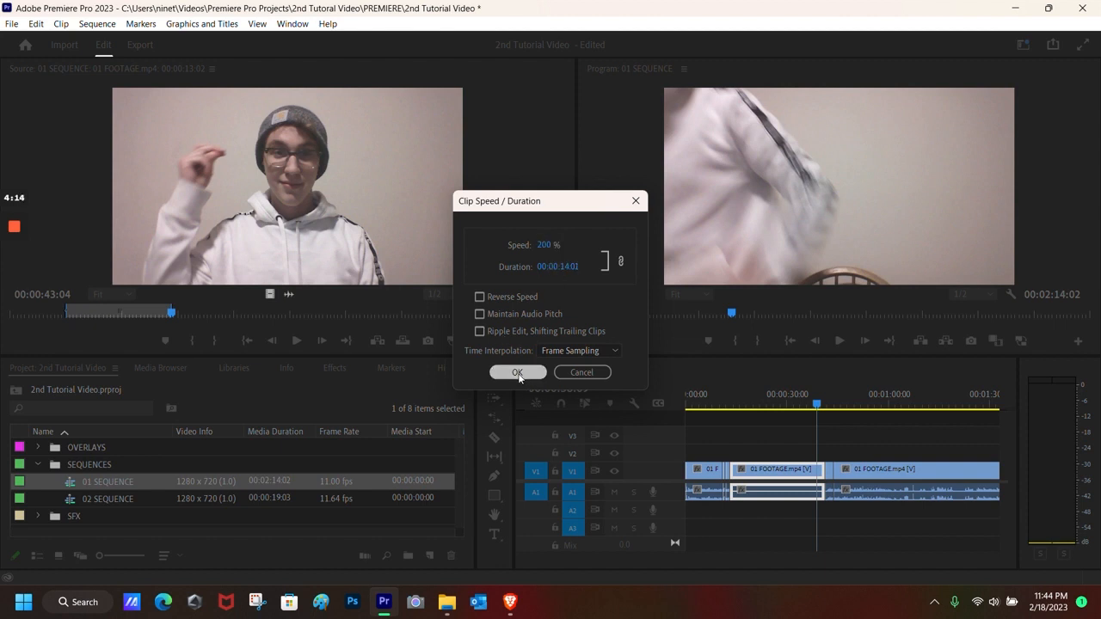
left_click_drag(817, 409, 728, 404)
left_click(831, 345)
left_click(837, 347)
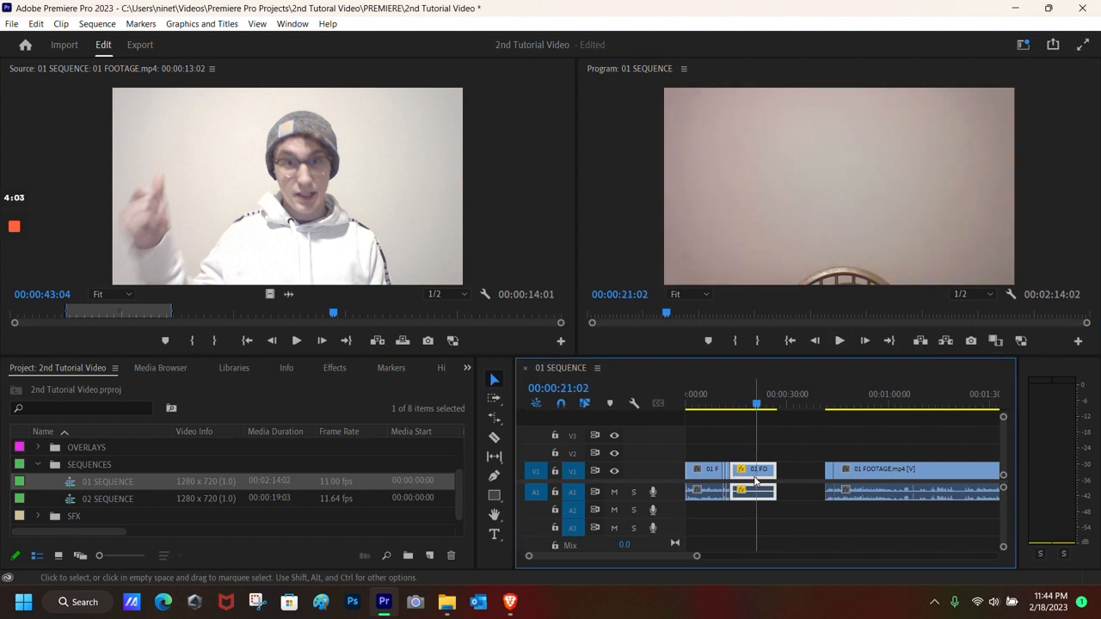
key("ctrl+z")
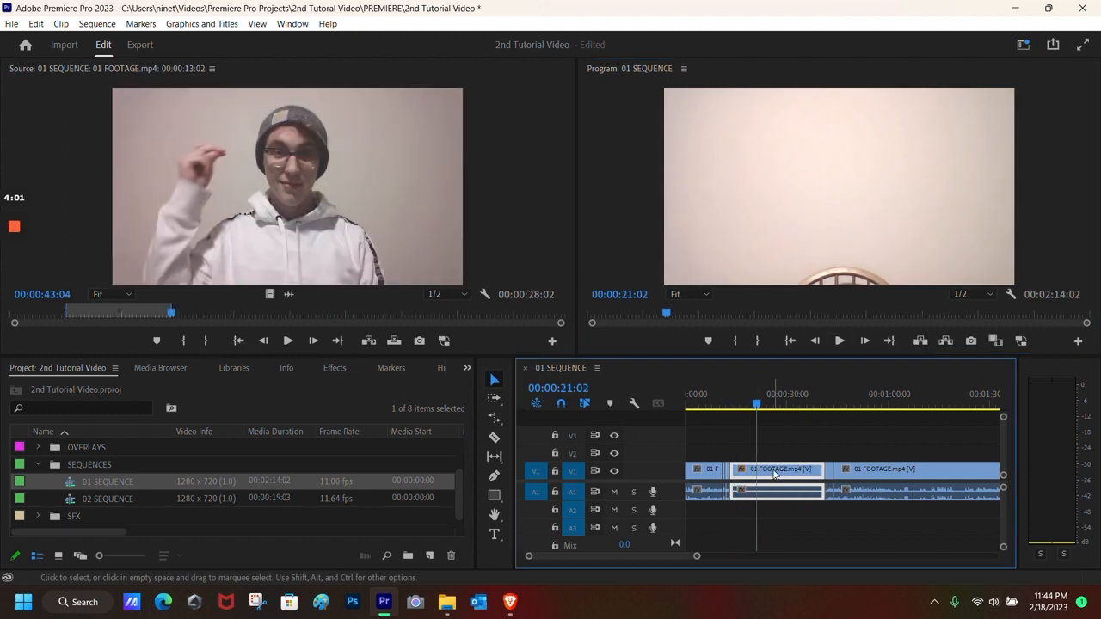
right_click(771, 472)
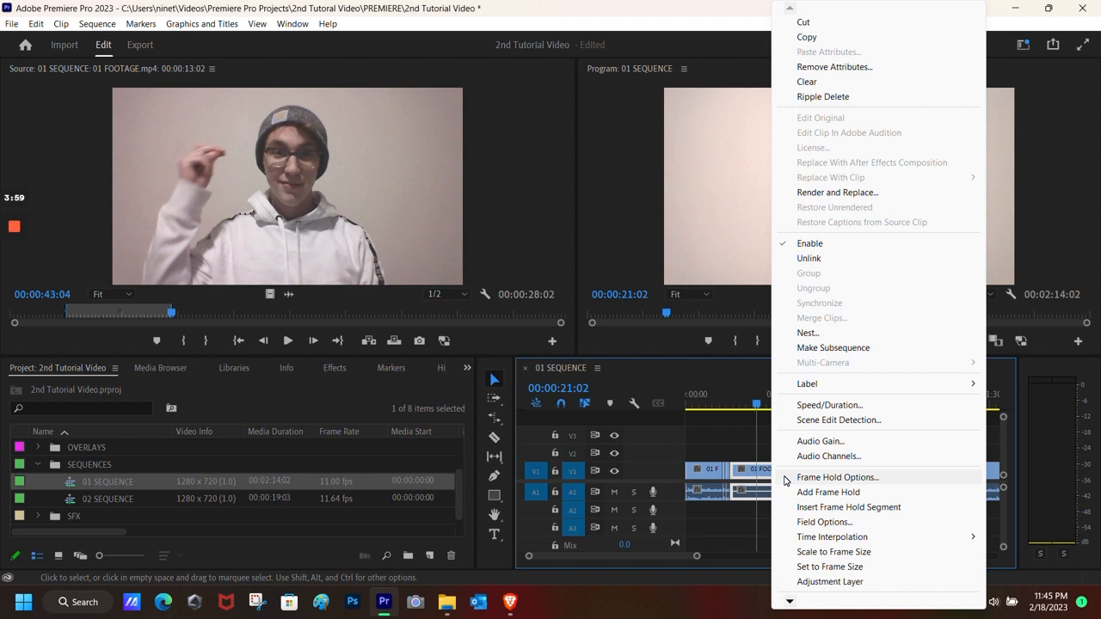
left_click(823, 405)
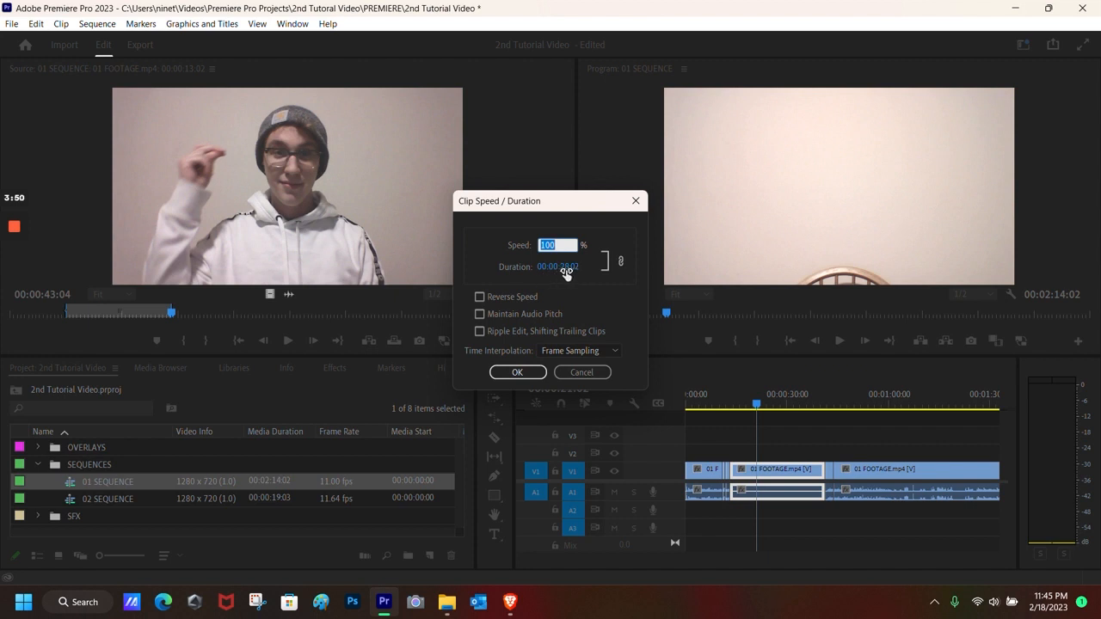
left_click_drag(566, 273, 380, 278)
left_click(517, 372)
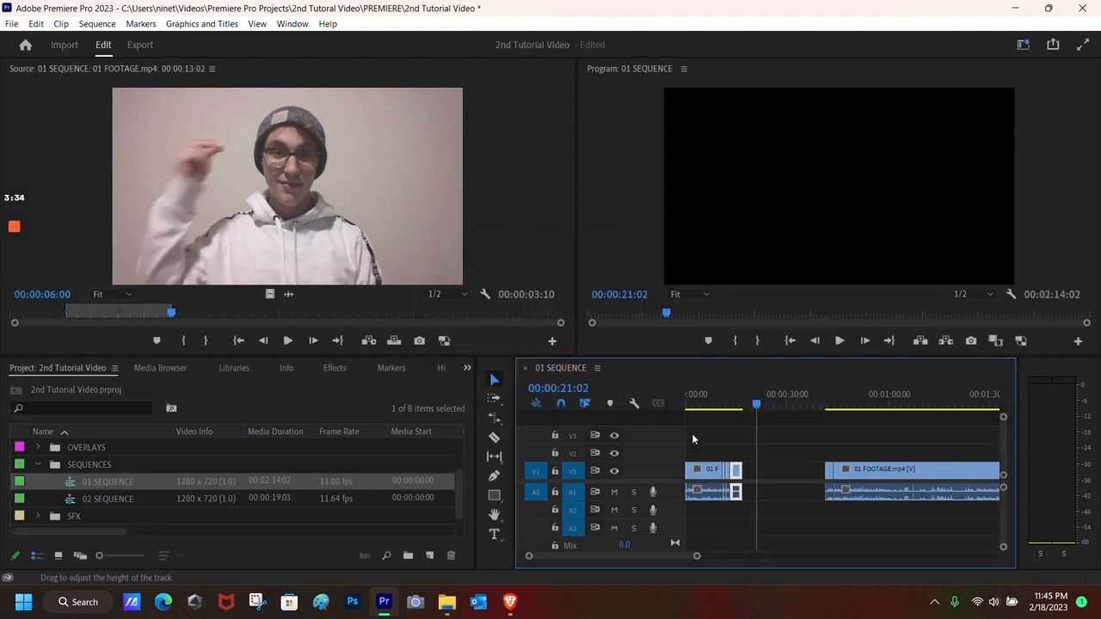
left_click_drag(755, 403, 728, 404)
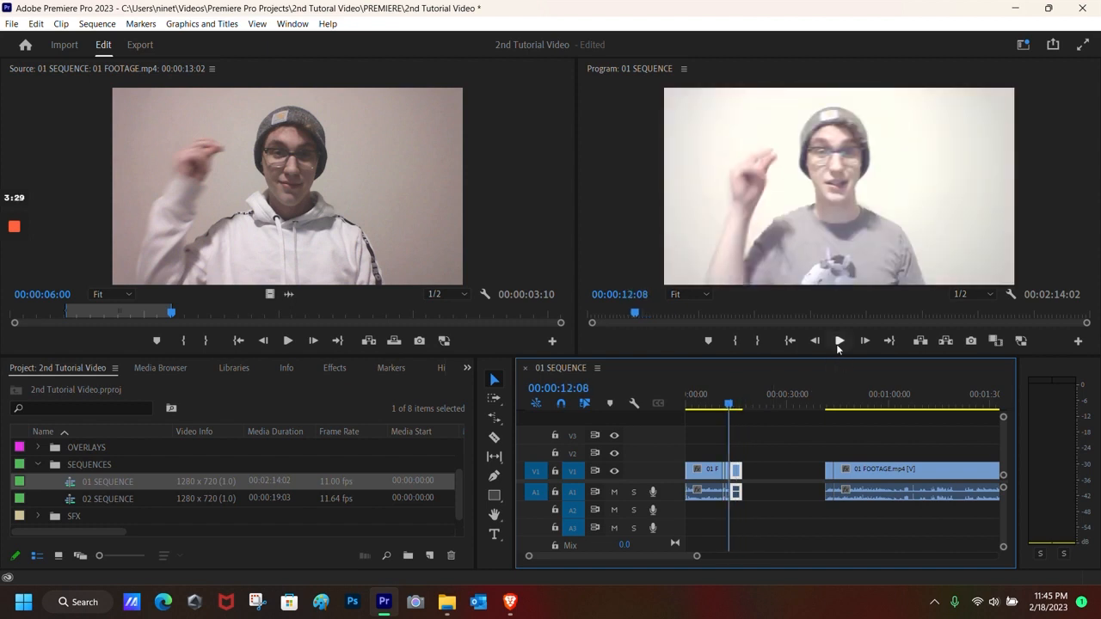
left_click(838, 342)
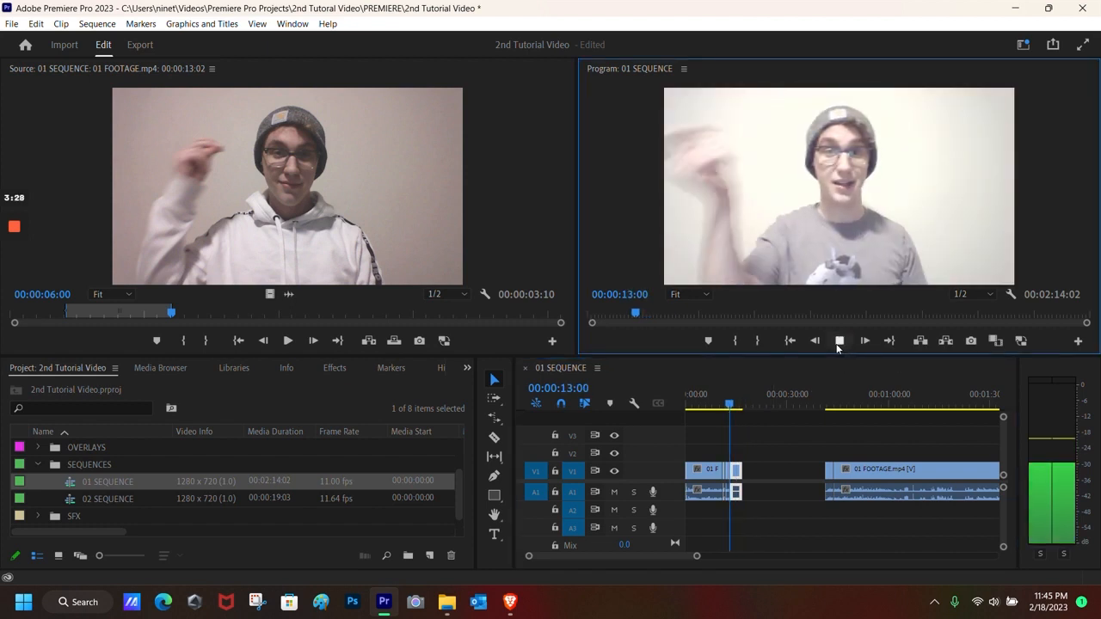
left_click_drag(743, 404, 719, 404)
key("ctrl+z")
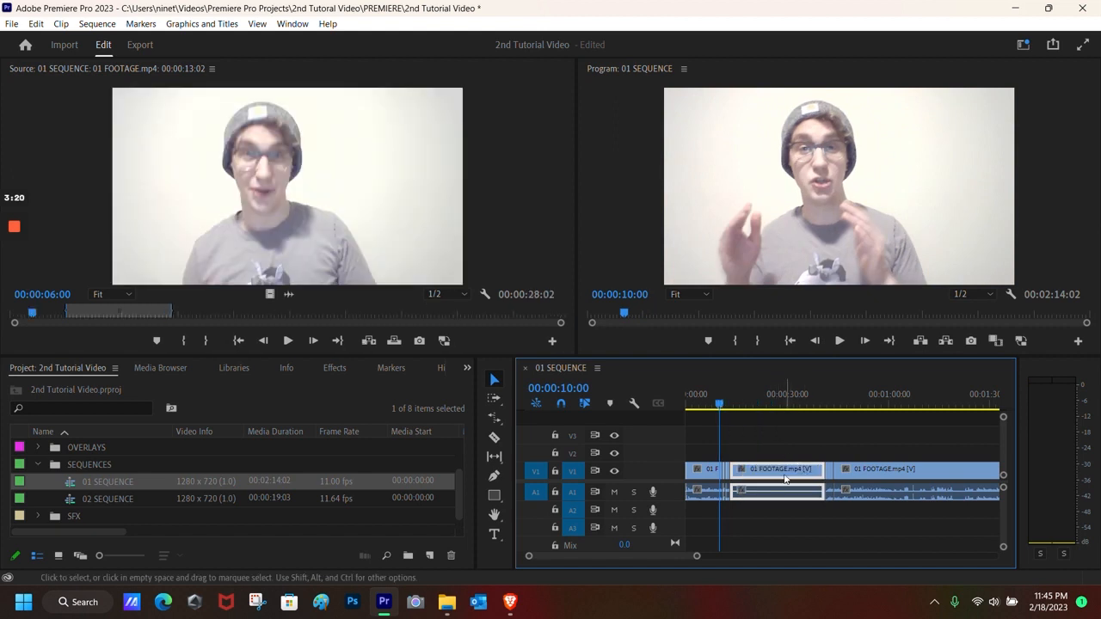
left_click(737, 403)
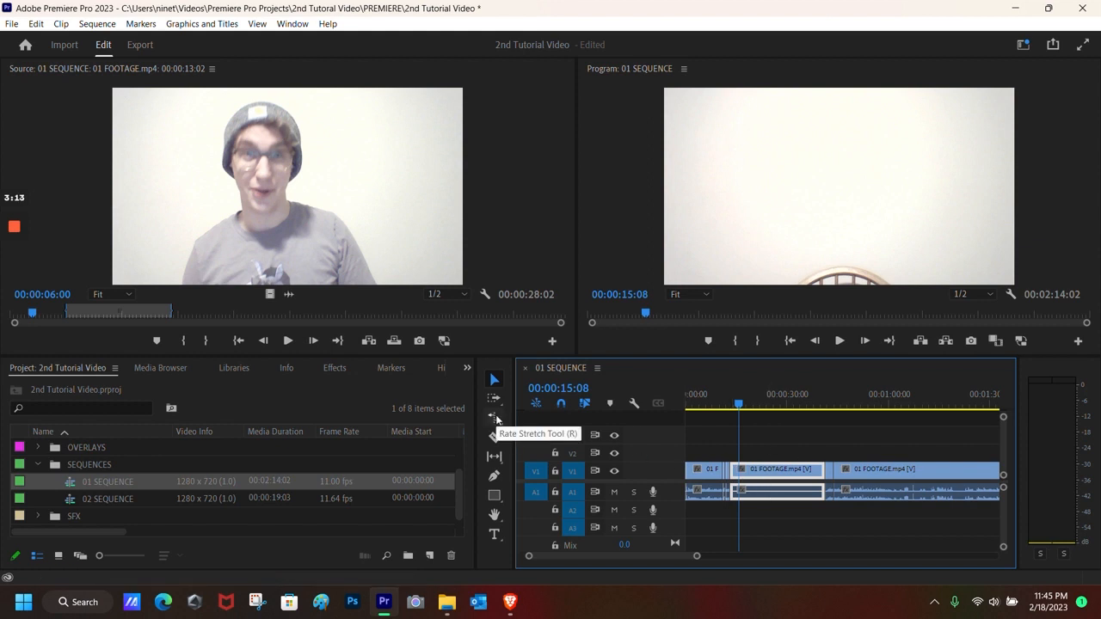
Step: Rate-stretch the middle FOOTAGE clip to about 10 seconds, play it back, then undo
left_click(495, 418)
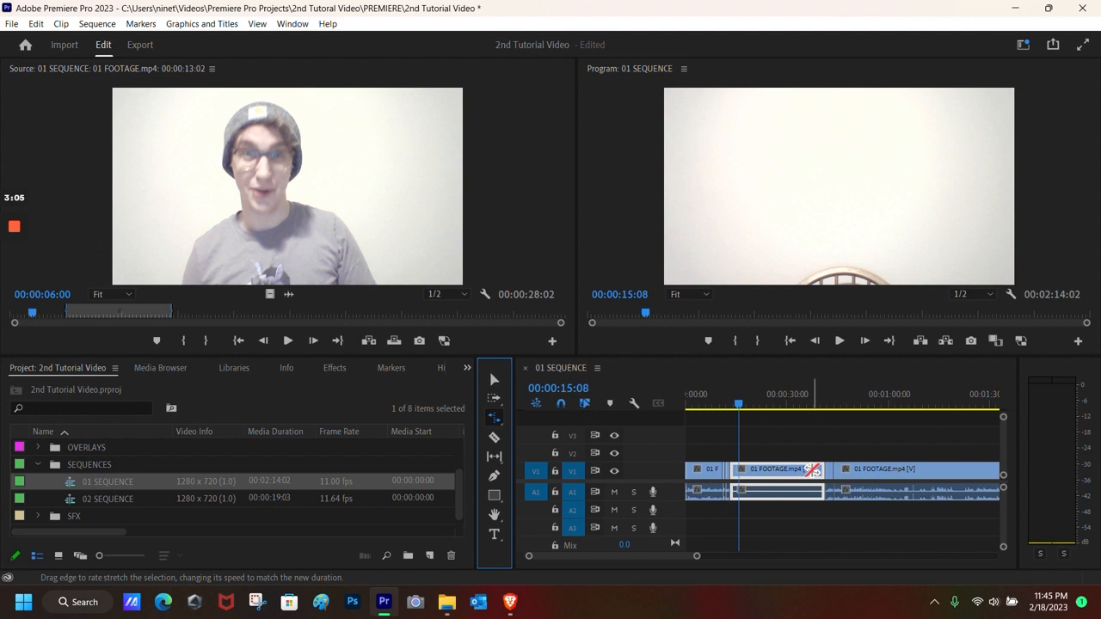
left_click(822, 475)
left_click_drag(822, 475, 746, 471)
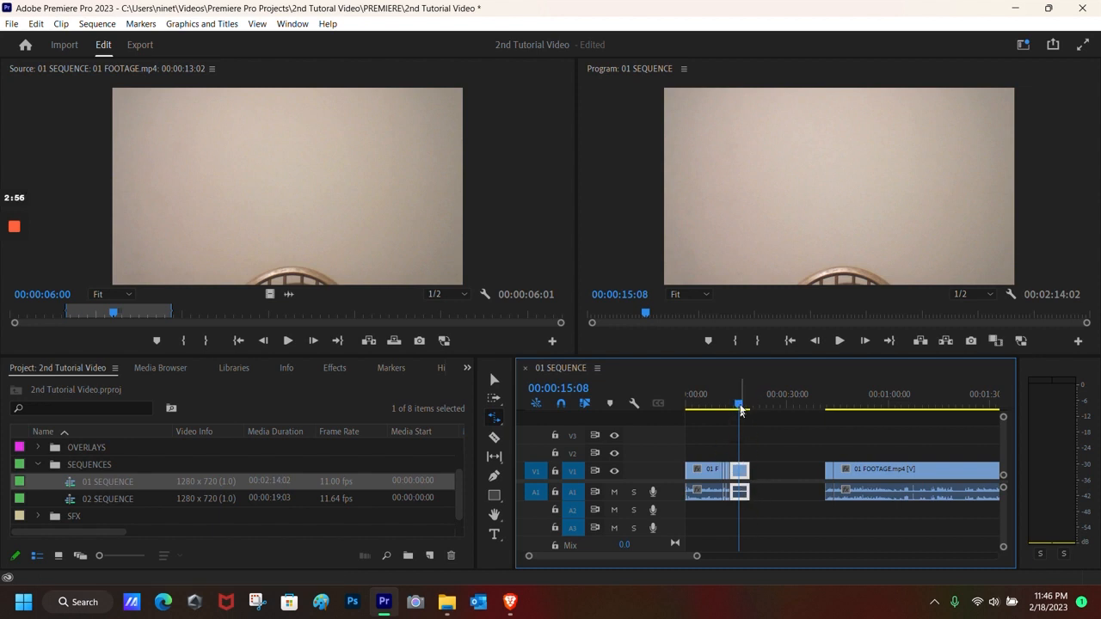
left_click(495, 383)
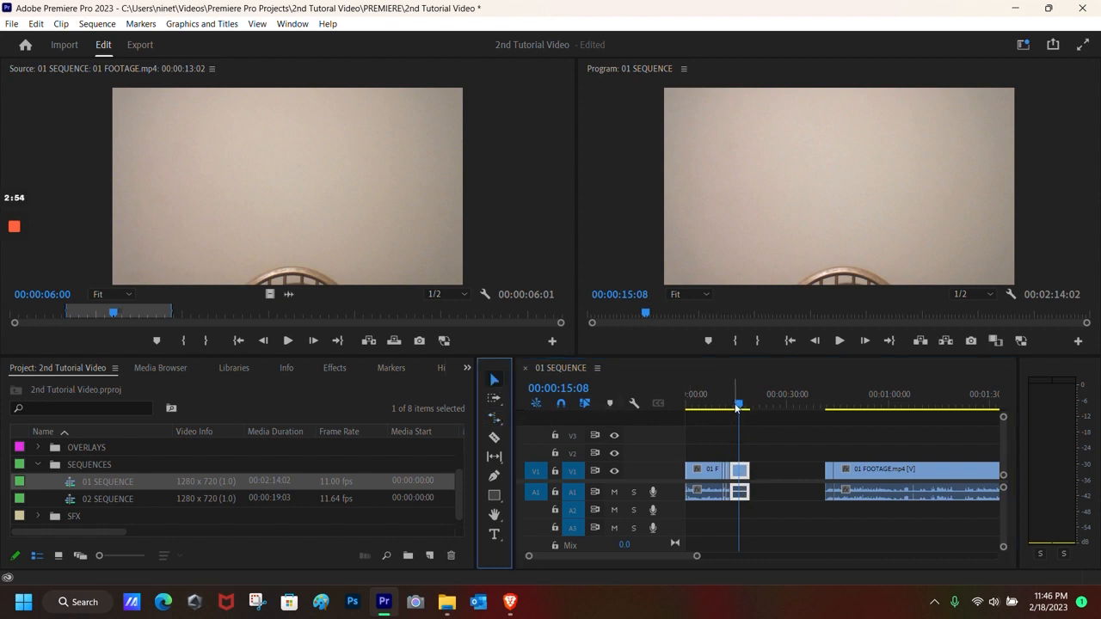
key("Up")
key("Up")
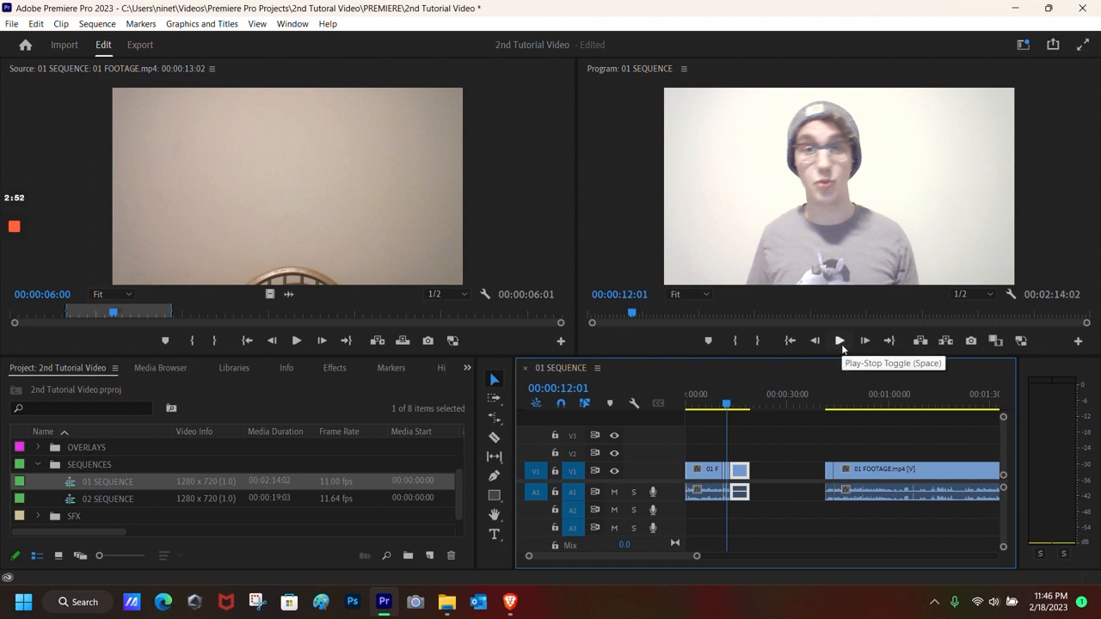
left_click(840, 341)
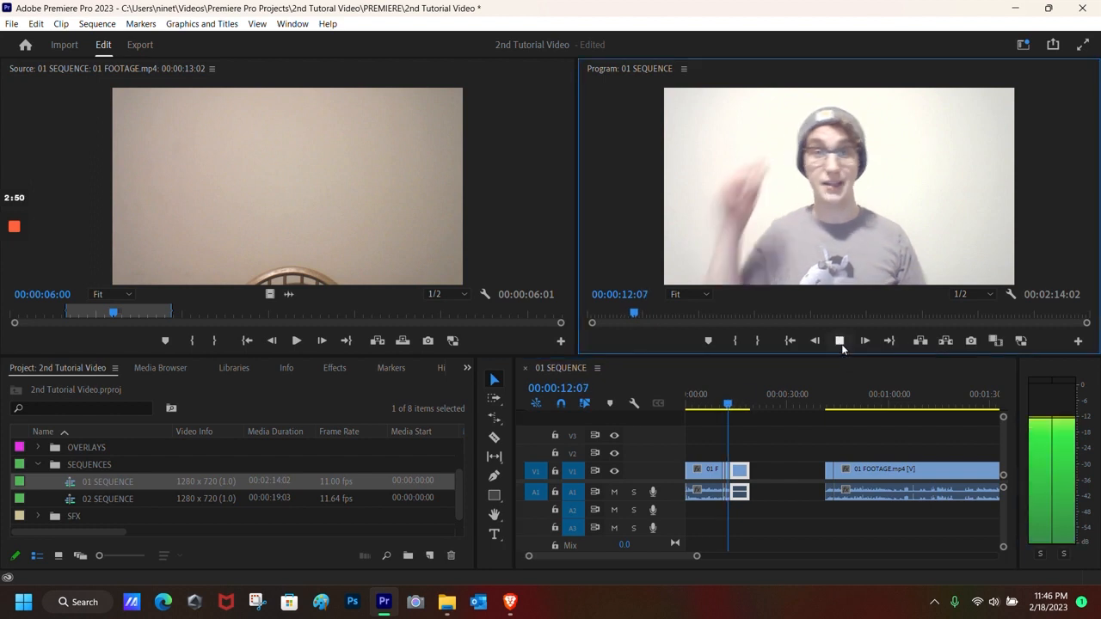
left_click(840, 341)
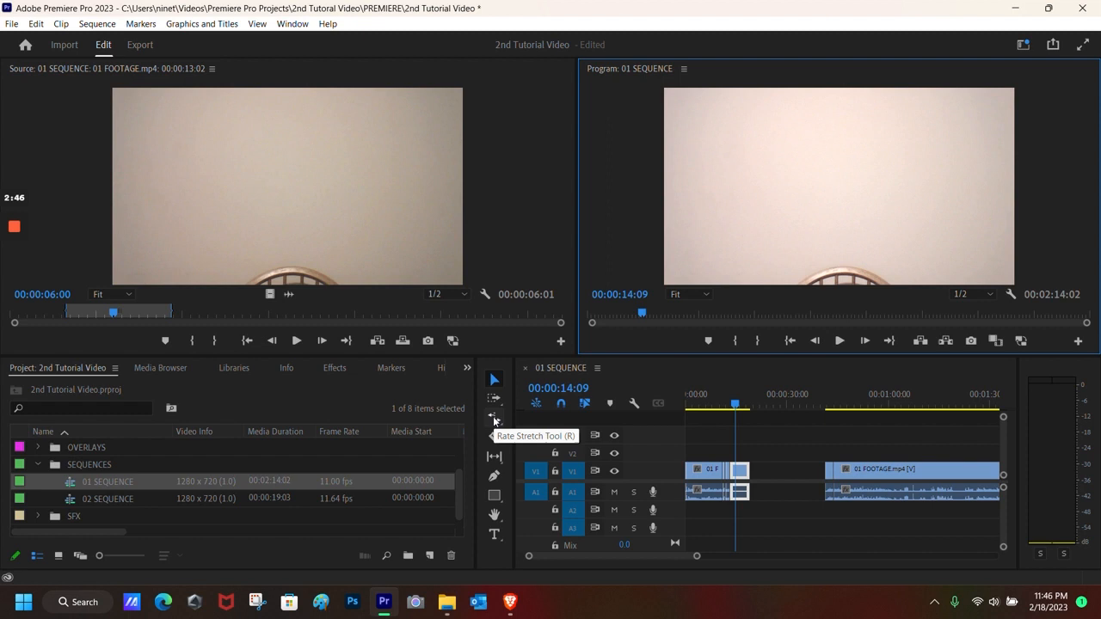
key("ctrl+z")
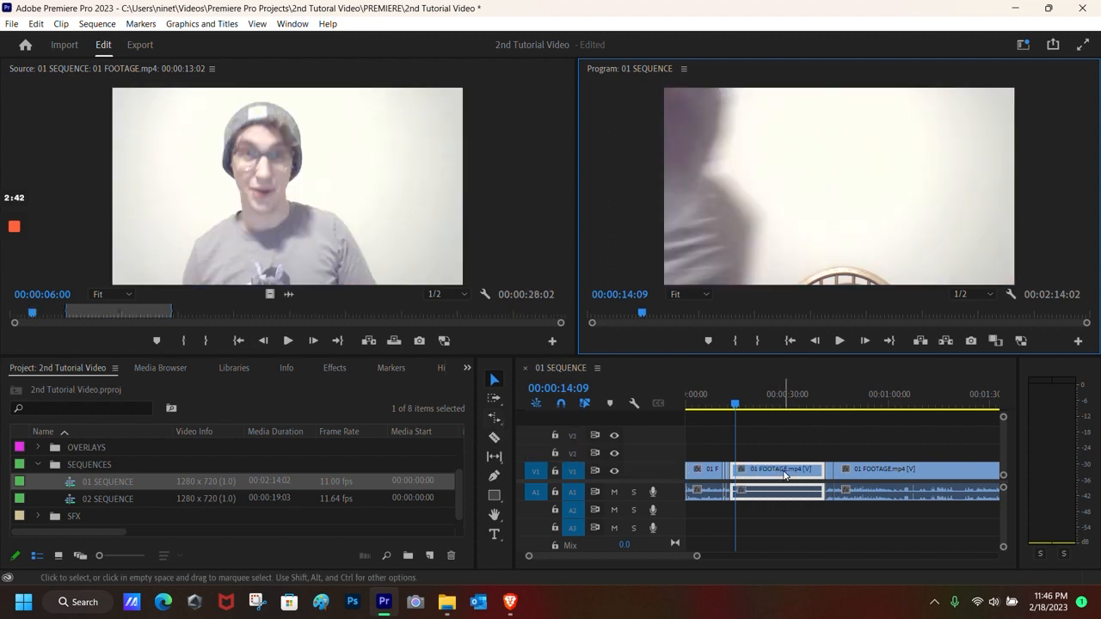
Step: Rate-stretch the middle clip to about 00:00:11:02, leaving a gap before the next clip
key("r")
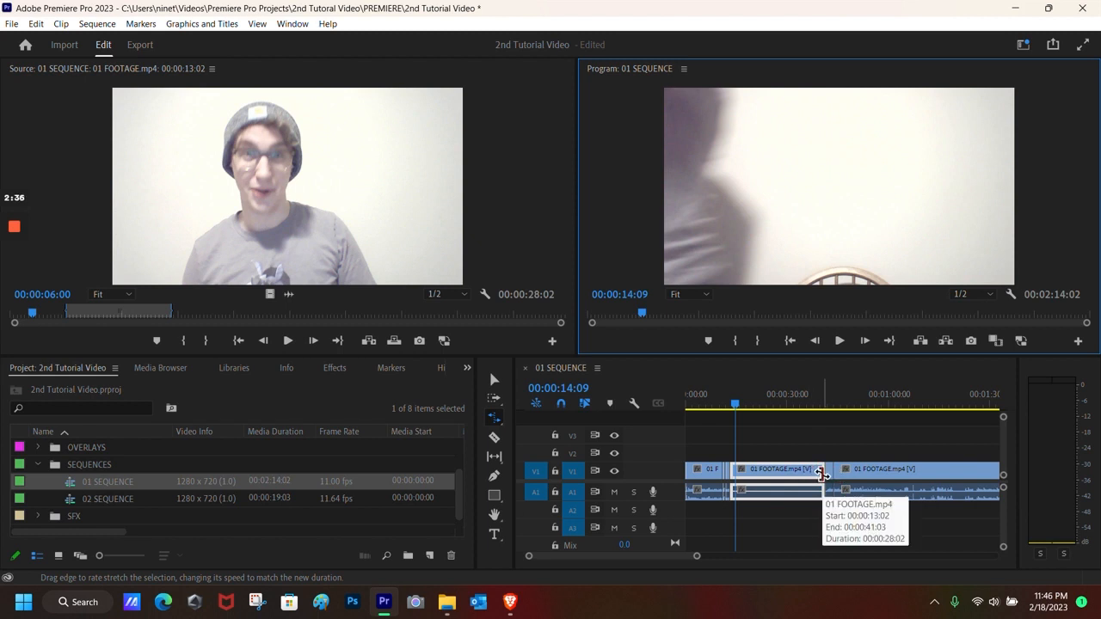
left_click_drag(821, 472, 743, 474)
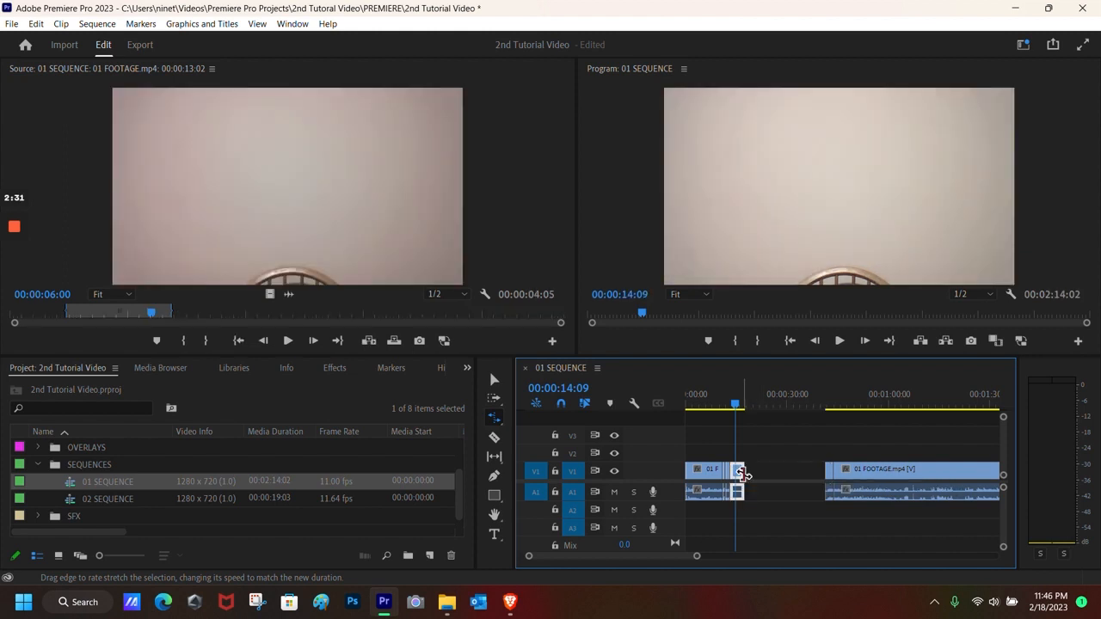
left_click(493, 379)
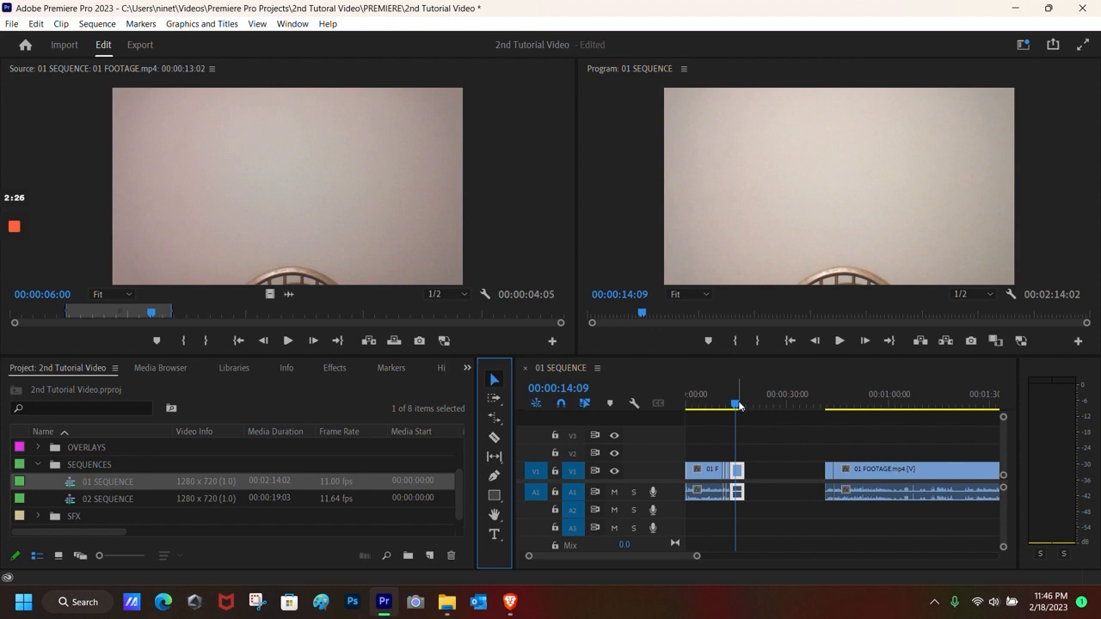
left_click_drag(739, 405, 743, 405)
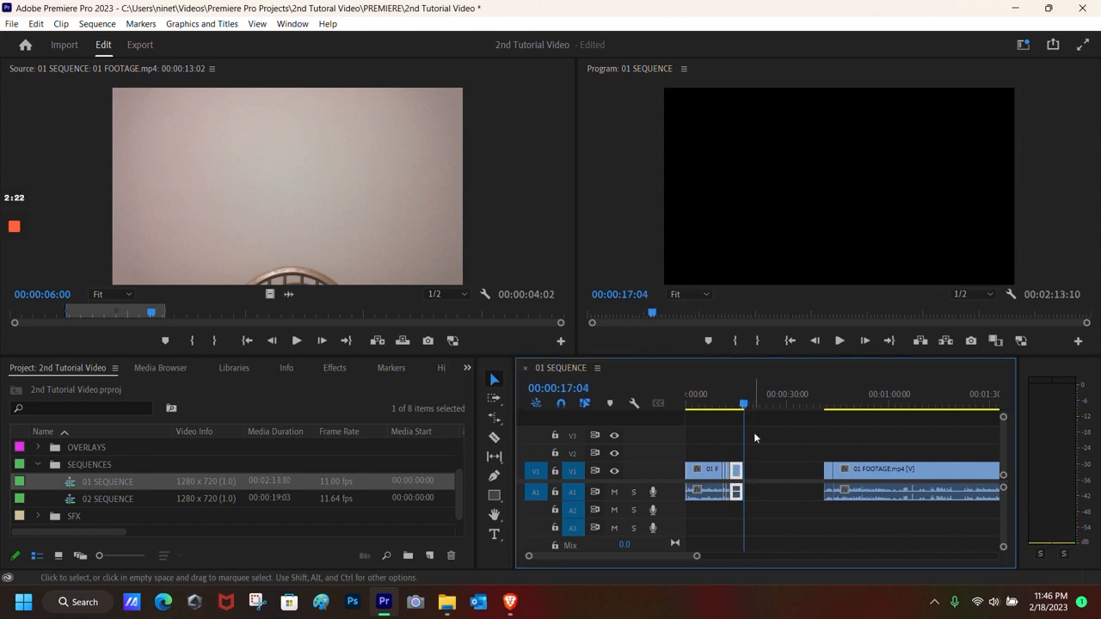
Step: Close the empty gap after the sped-up clip and scrub around 00:00:16:04 to check the join
key("w")
mouse_move(744, 405)
left_mouse_down()
mouse_move(771, 406)
mouse_move(744, 405)
left_mouse_up()
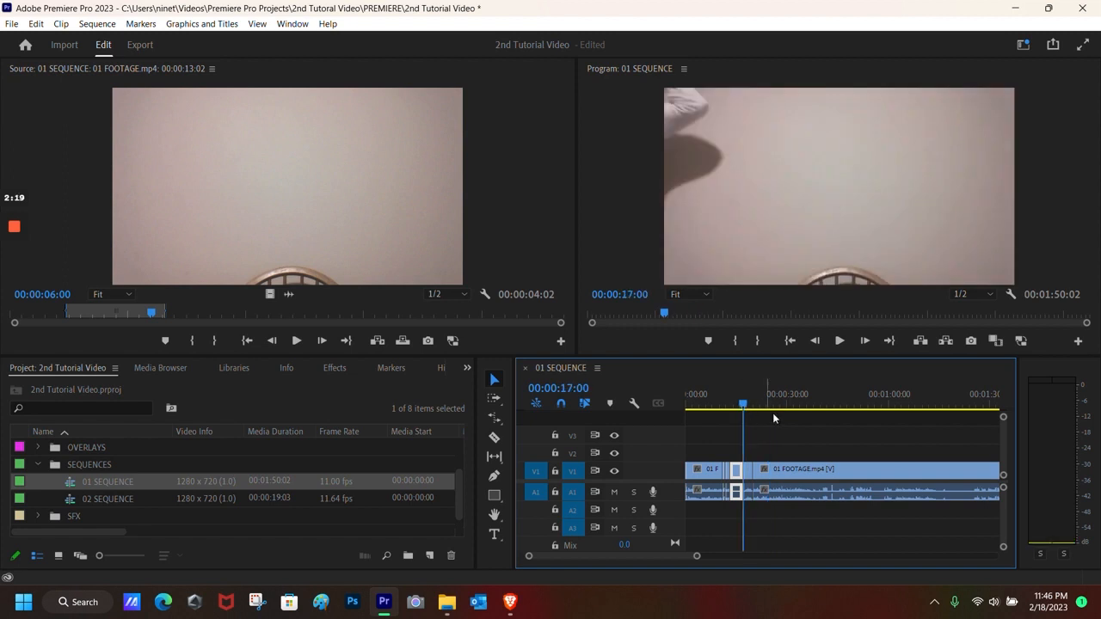
left_click(741, 406)
left_click_drag(741, 405, 738, 405)
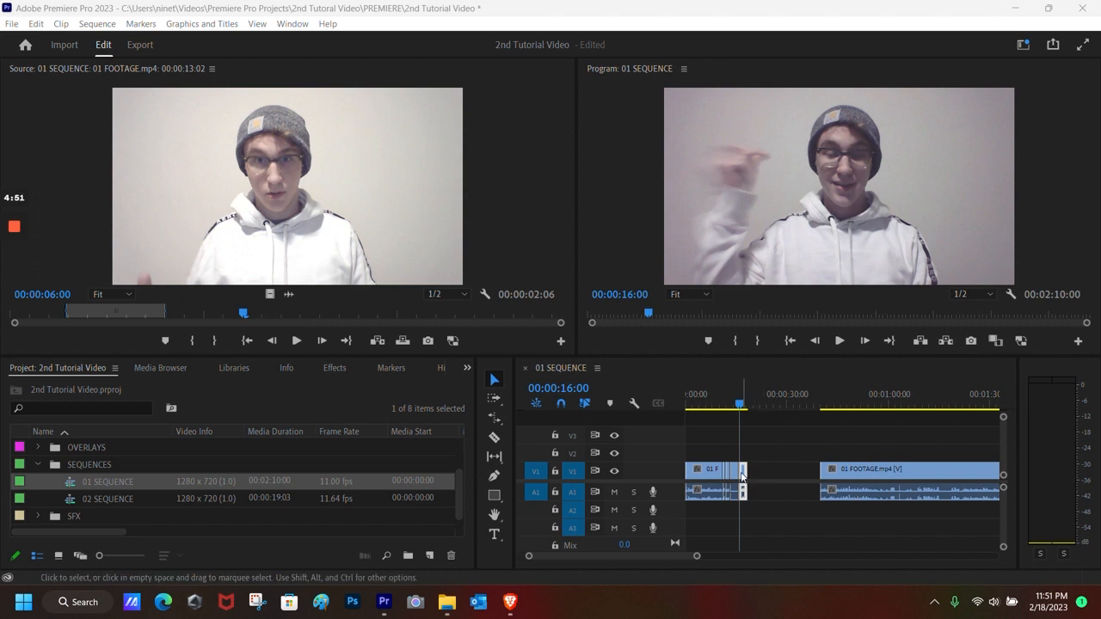
right_click(742, 476)
left_click(800, 401)
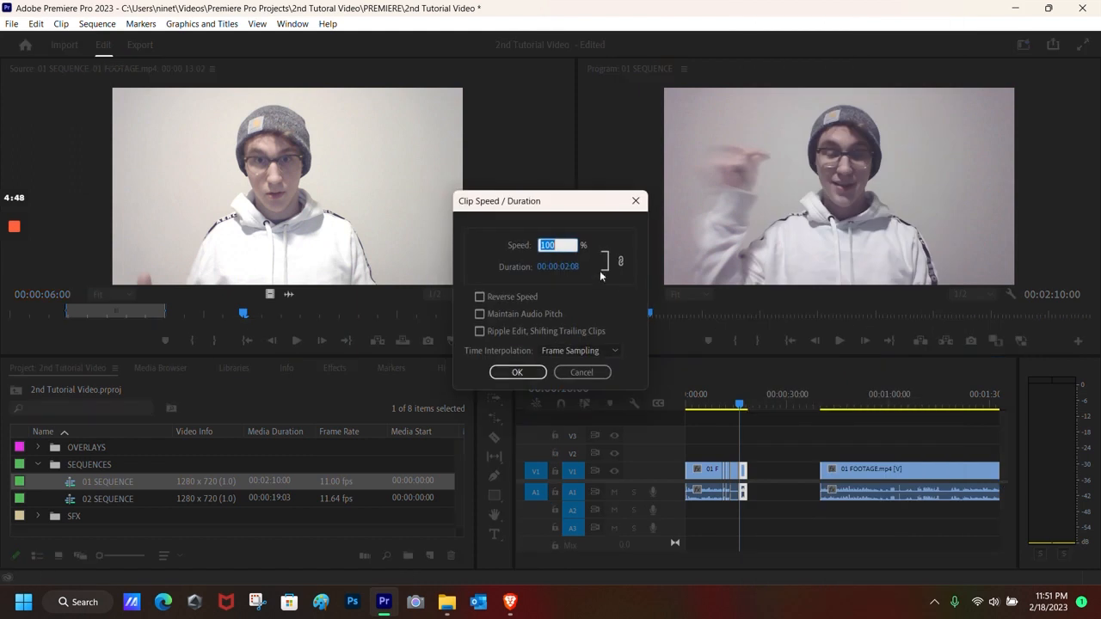
left_click(565, 268)
left_click_drag(569, 270, 745, 283)
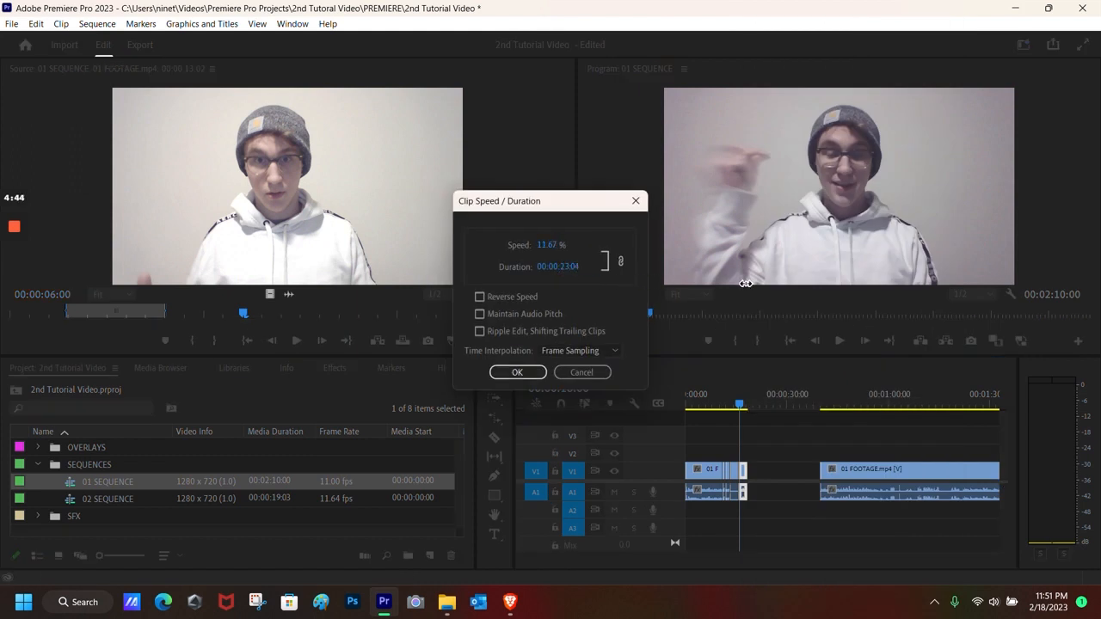
left_click(530, 372)
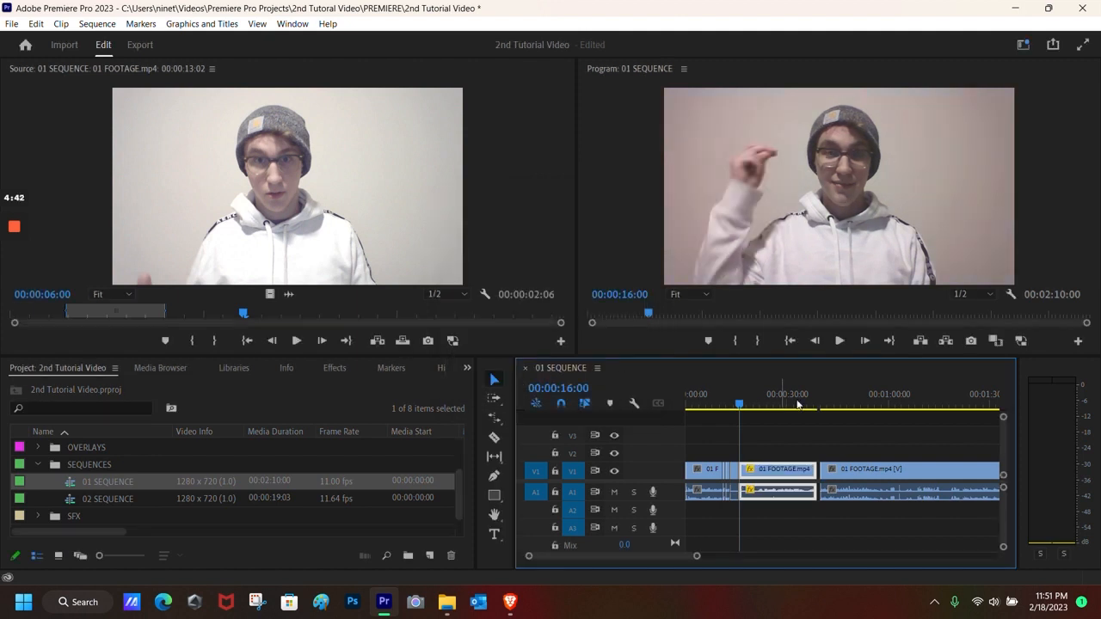
left_click(834, 344)
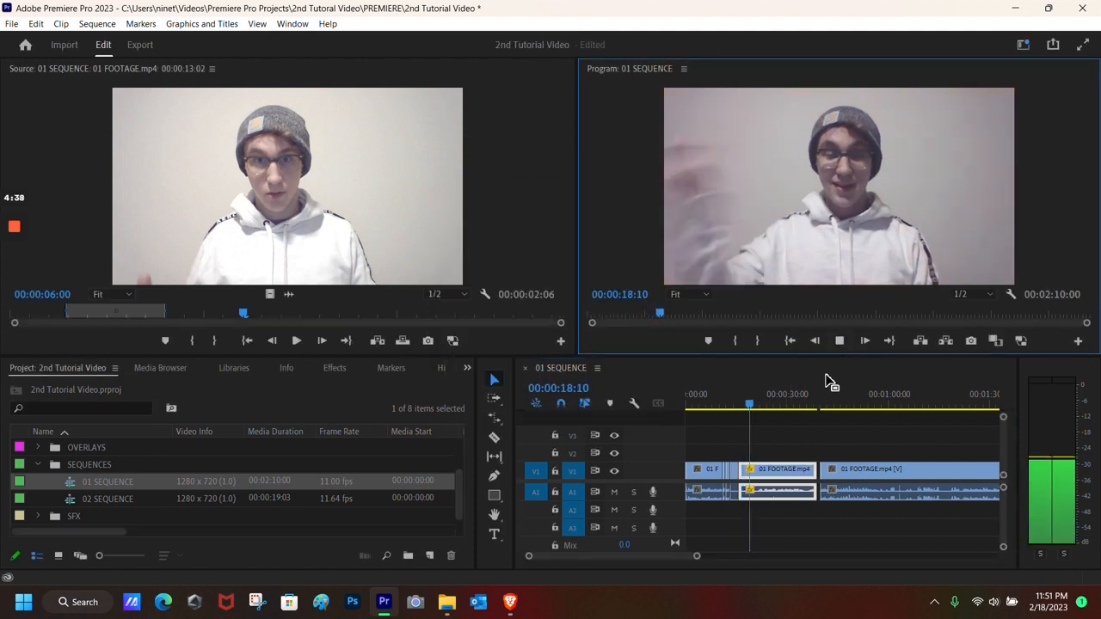
key("Delete")
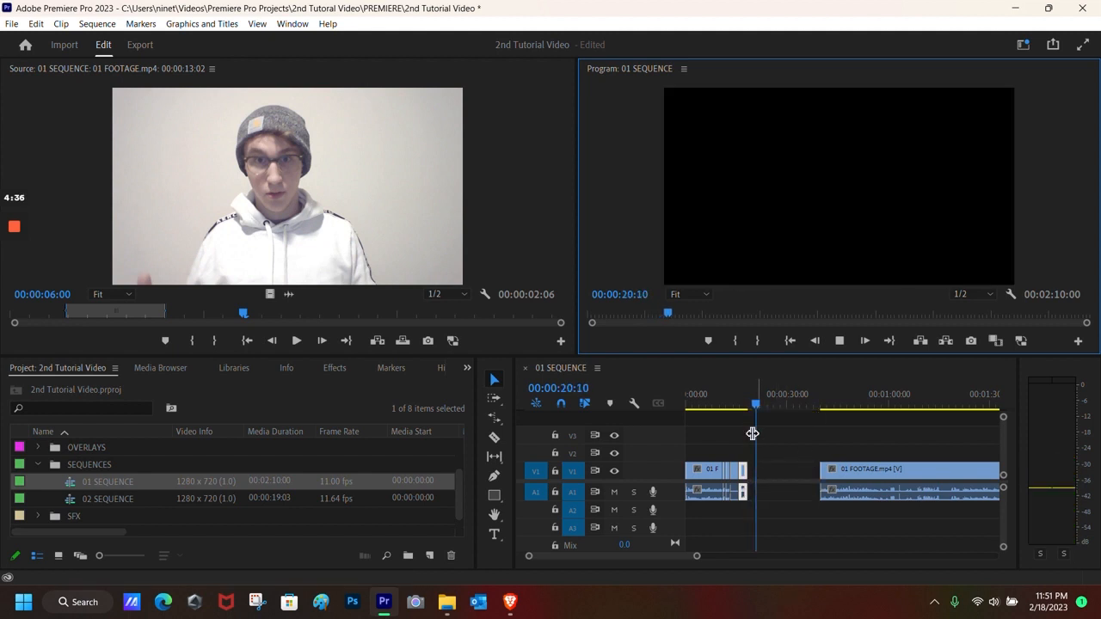
left_click(843, 340)
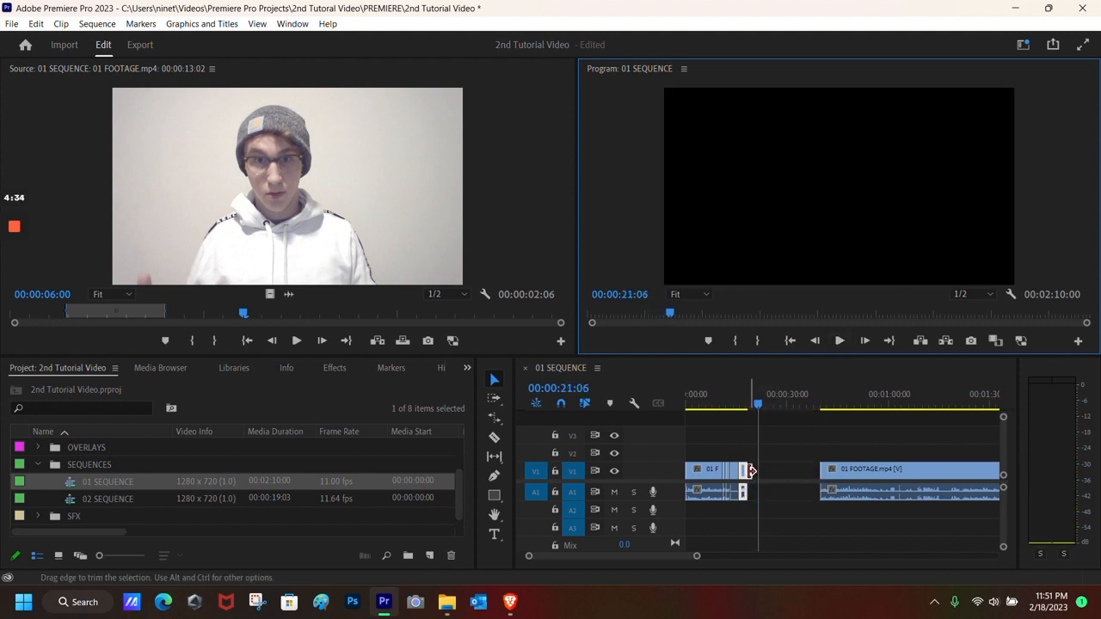
Step: Rate-stretch the short clip's right edge to meet the next clip, filling the V1 gap
key("r")
left_click(772, 471)
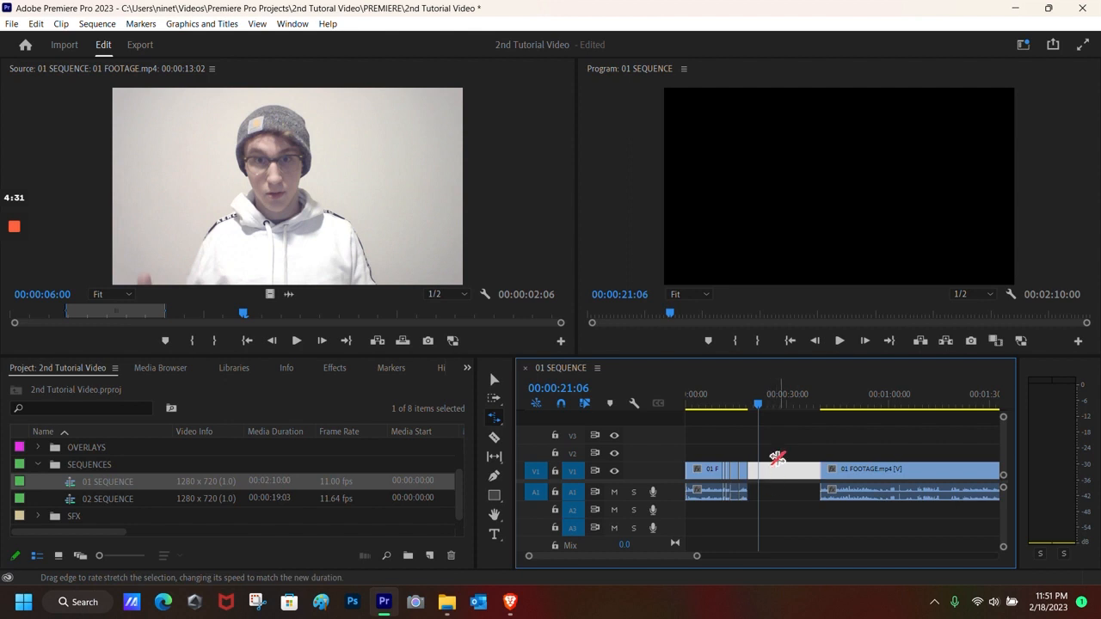
left_click_drag(821, 471, 748, 472)
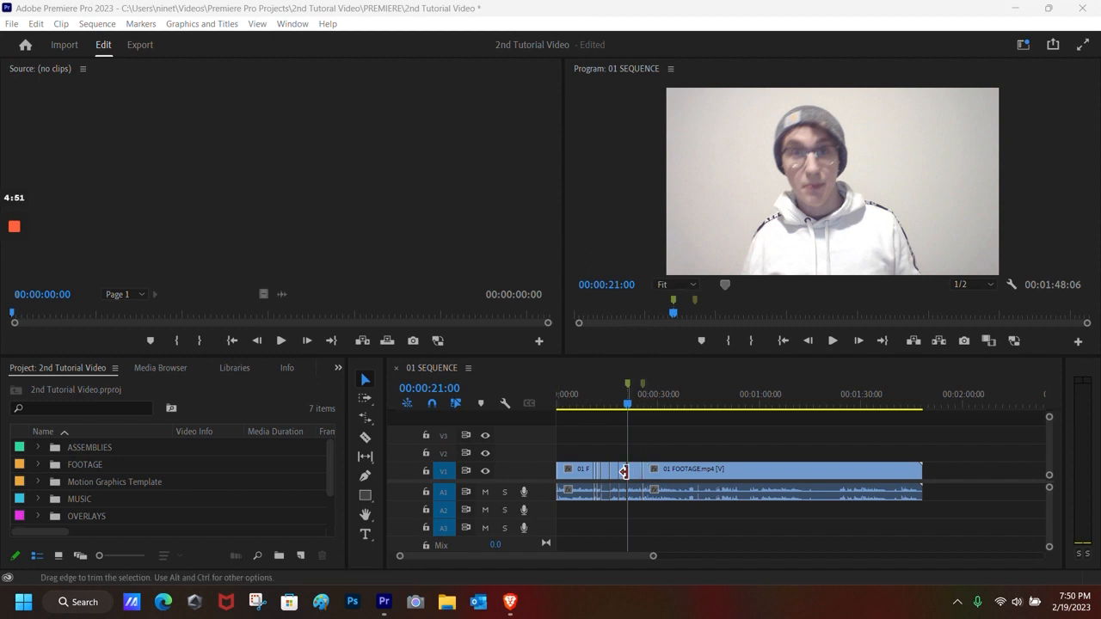
Step: Park the playhead at the 00:00:21:00 marker and show the Essential Graphics templates
left_click(642, 385)
left_click(626, 384)
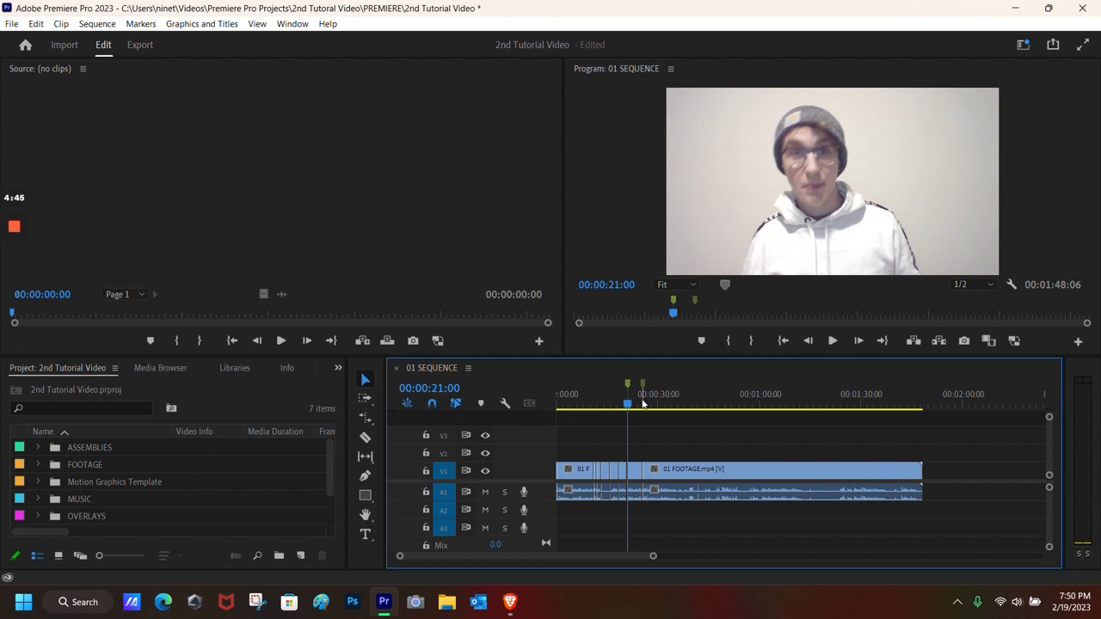
left_click(292, 24)
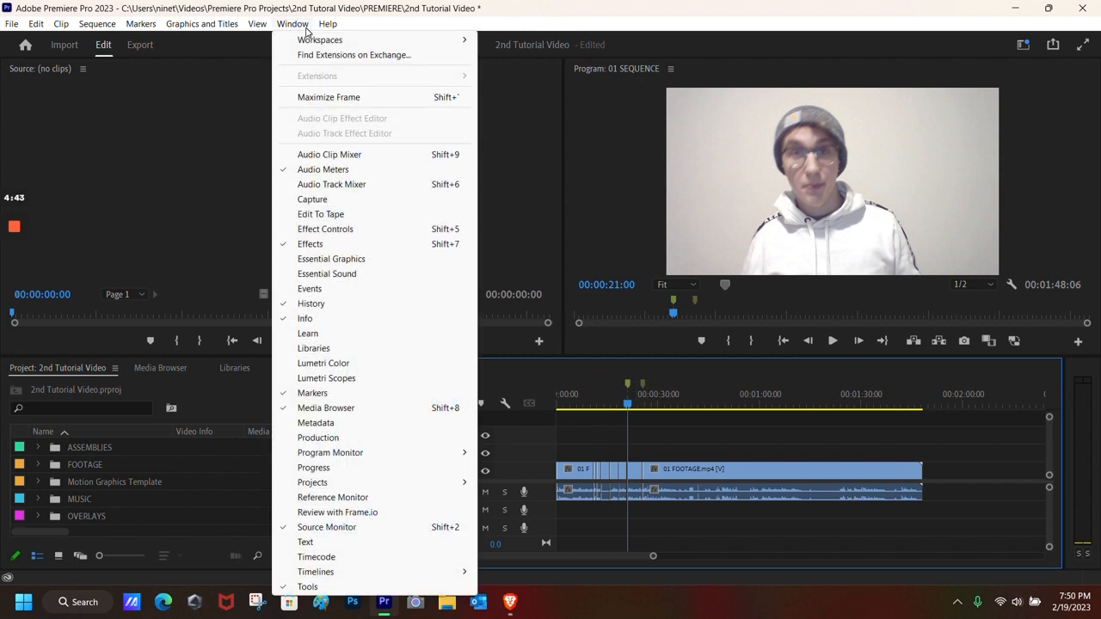
left_click(334, 259)
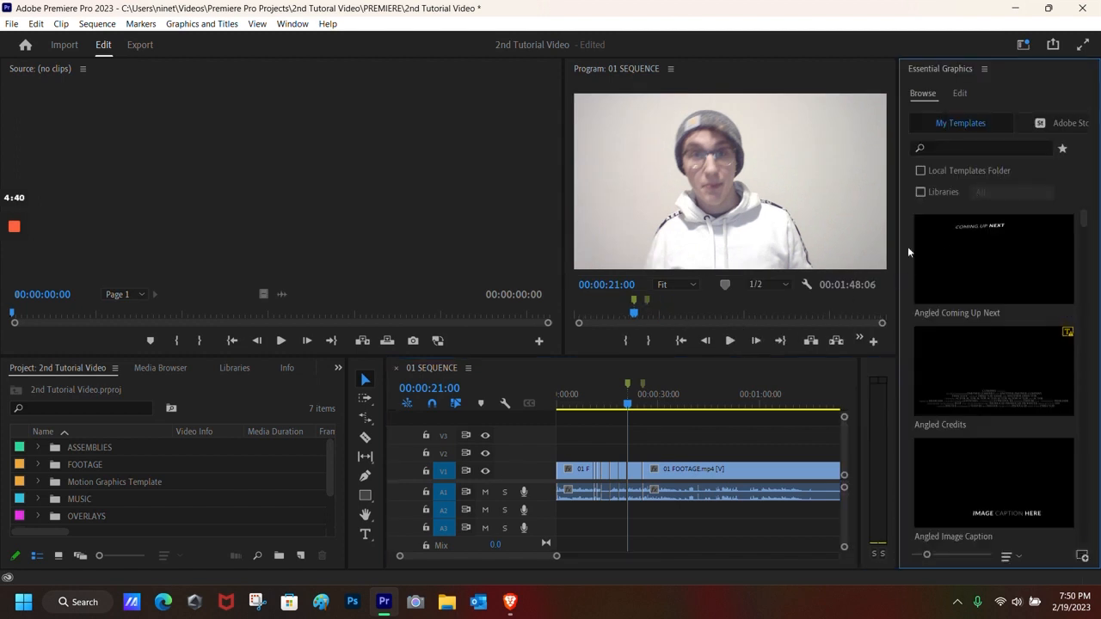
Step: Place the Angled Title template on V2 above the footage at the playhead
scroll(963, 316, "down", 5)
scroll(965, 405, "up", 4)
scroll(965, 405, "down", 3)
scroll(965, 405, "up", 3)
scroll(967, 383, "down", 3)
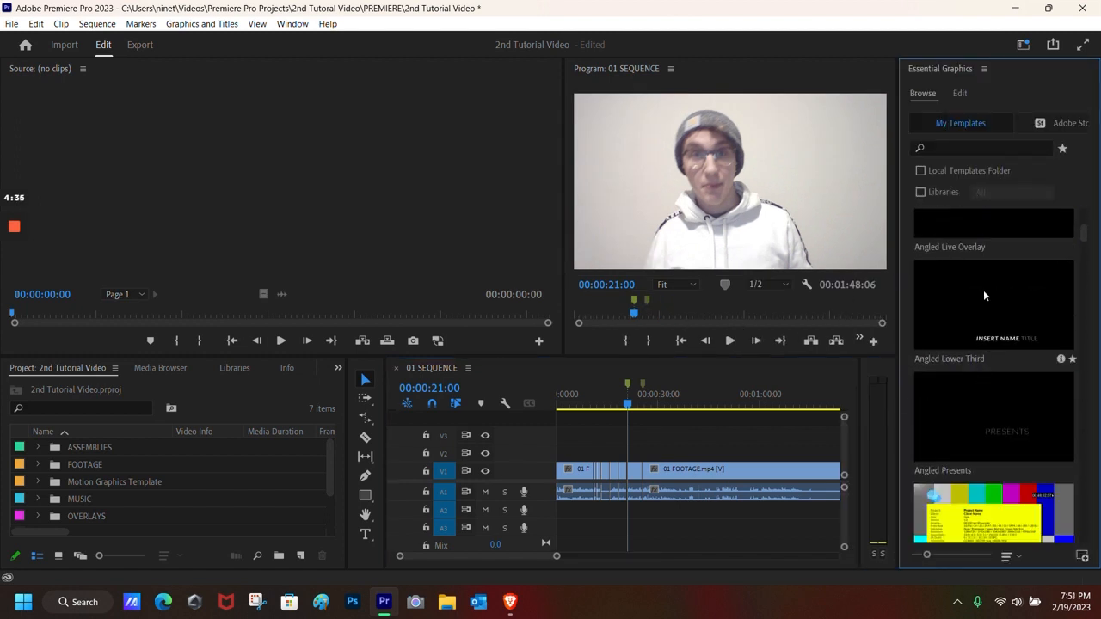
scroll(984, 298, "up", 2)
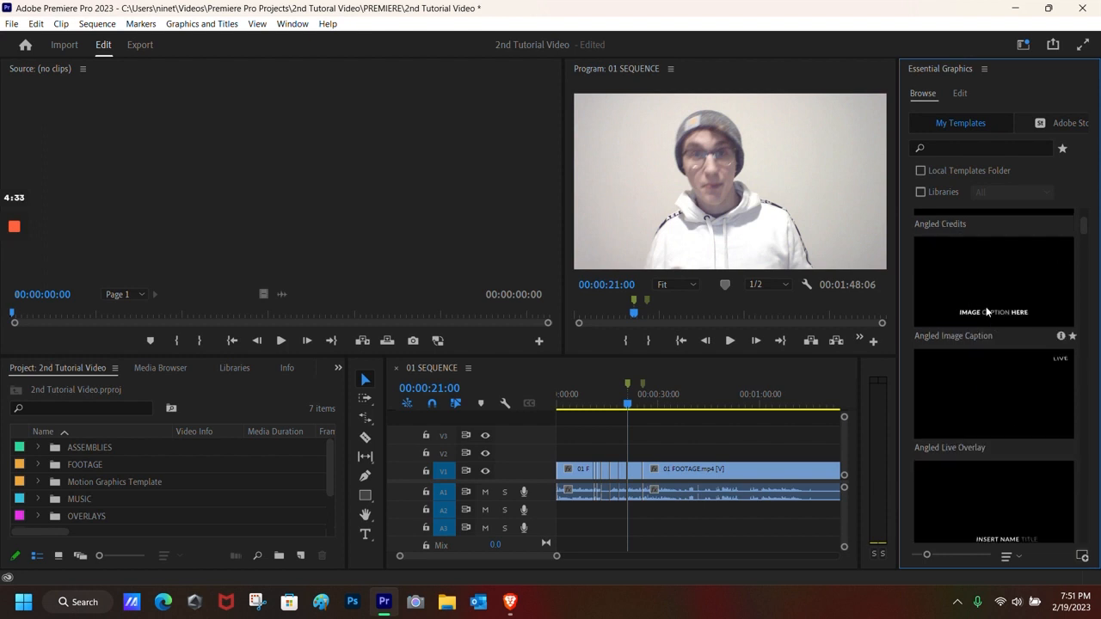
scroll(985, 312, "down", 5)
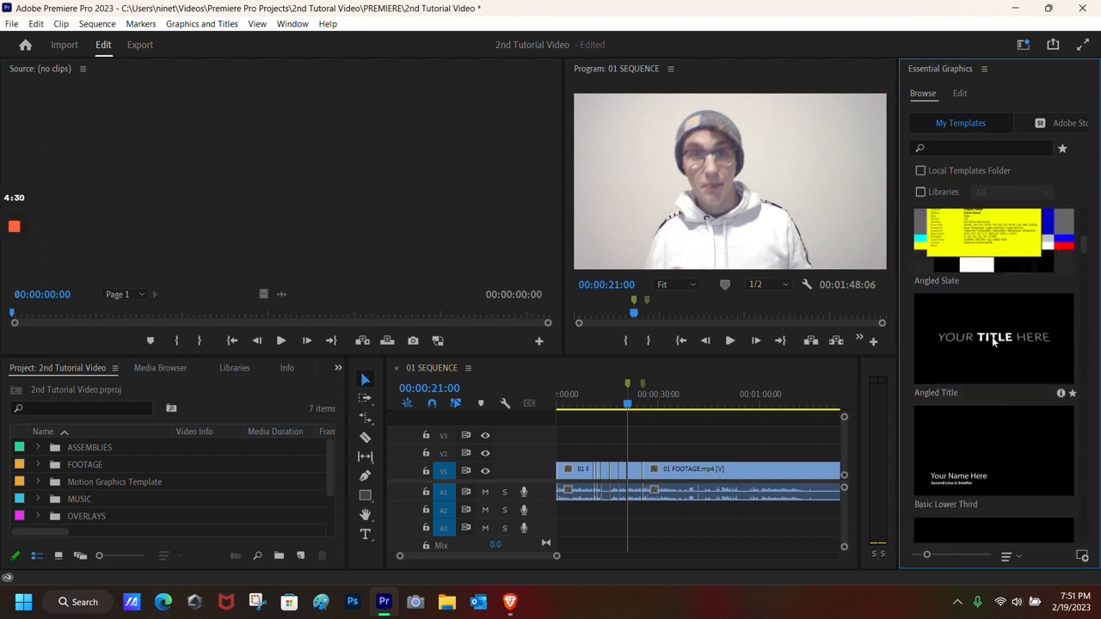
left_click(991, 336)
left_click_drag(958, 349, 649, 452)
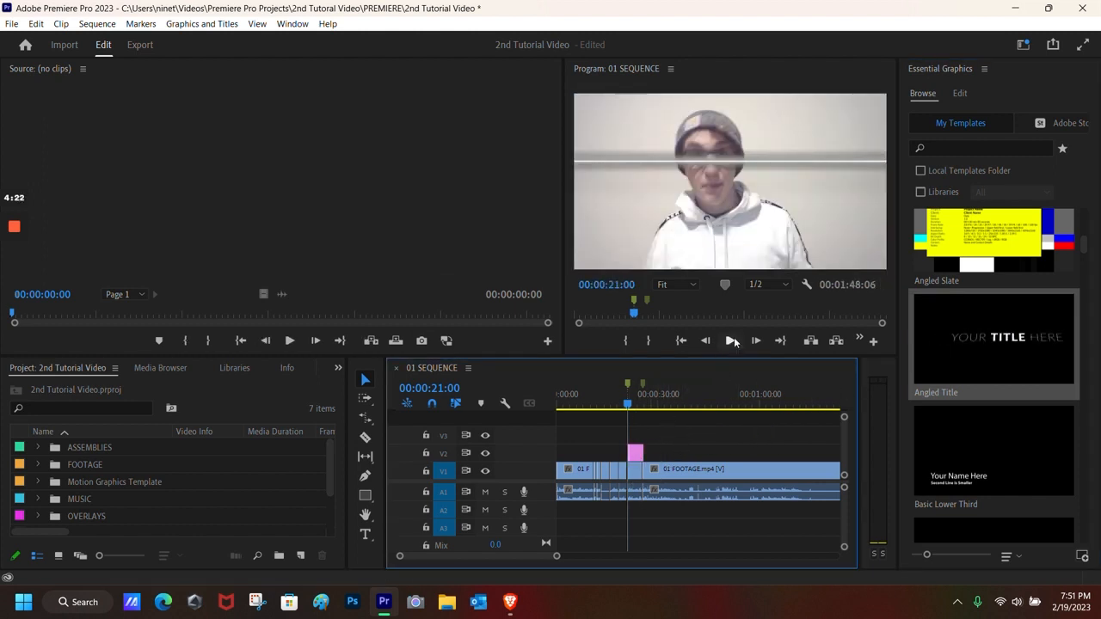
Step: Preview the new title, then open Essential Graphics Edit with the V2 title clip selected
left_click(731, 341)
key("space")
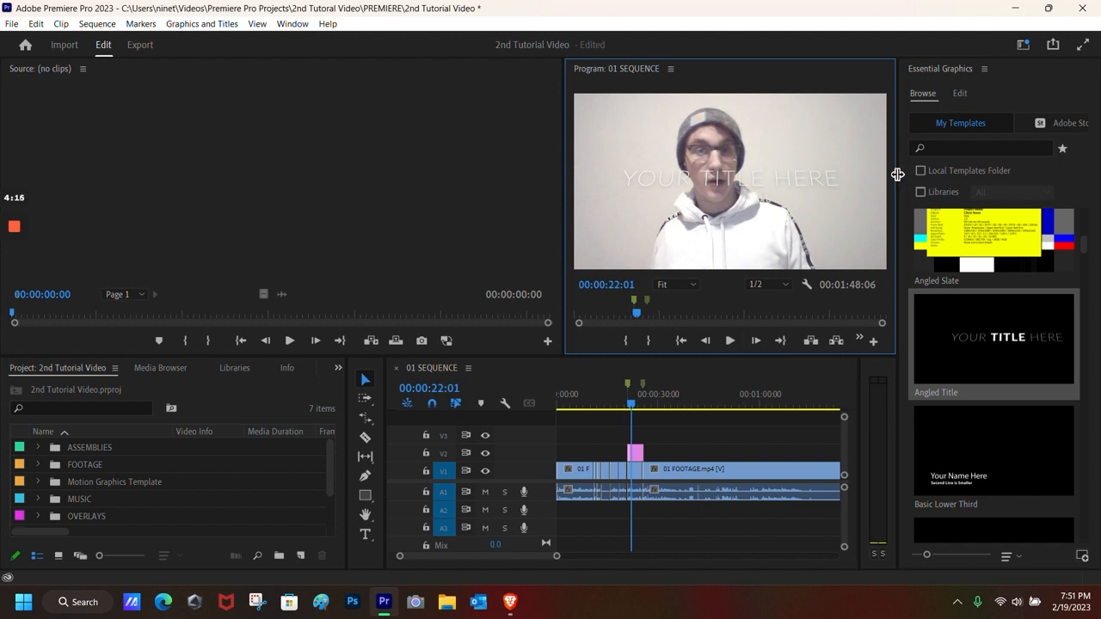
left_click_drag(897, 174, 905, 181)
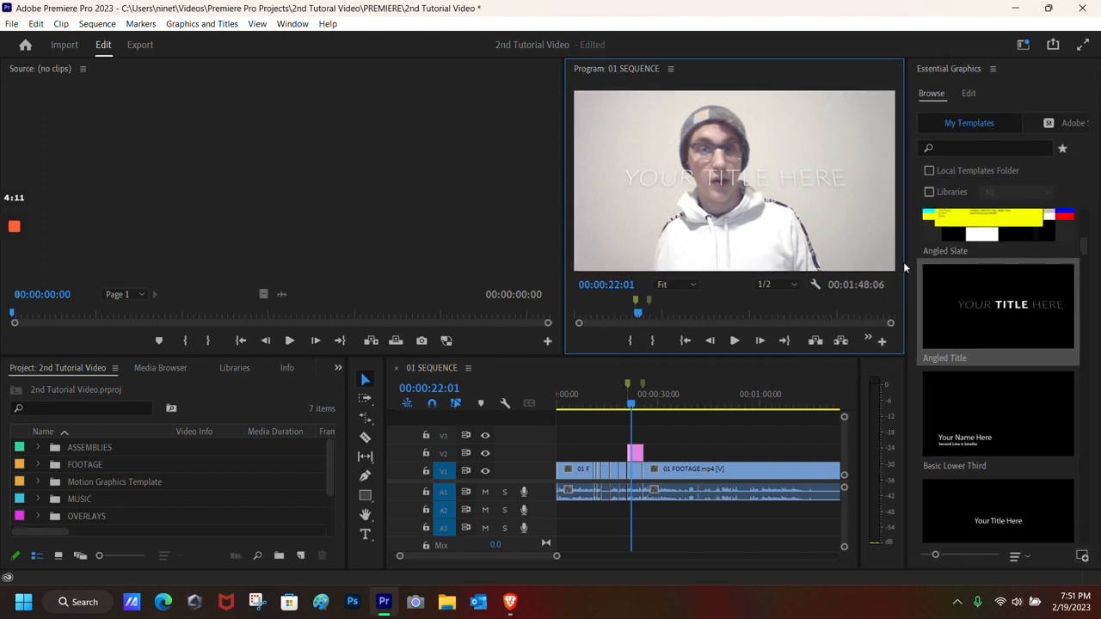
left_click(964, 91)
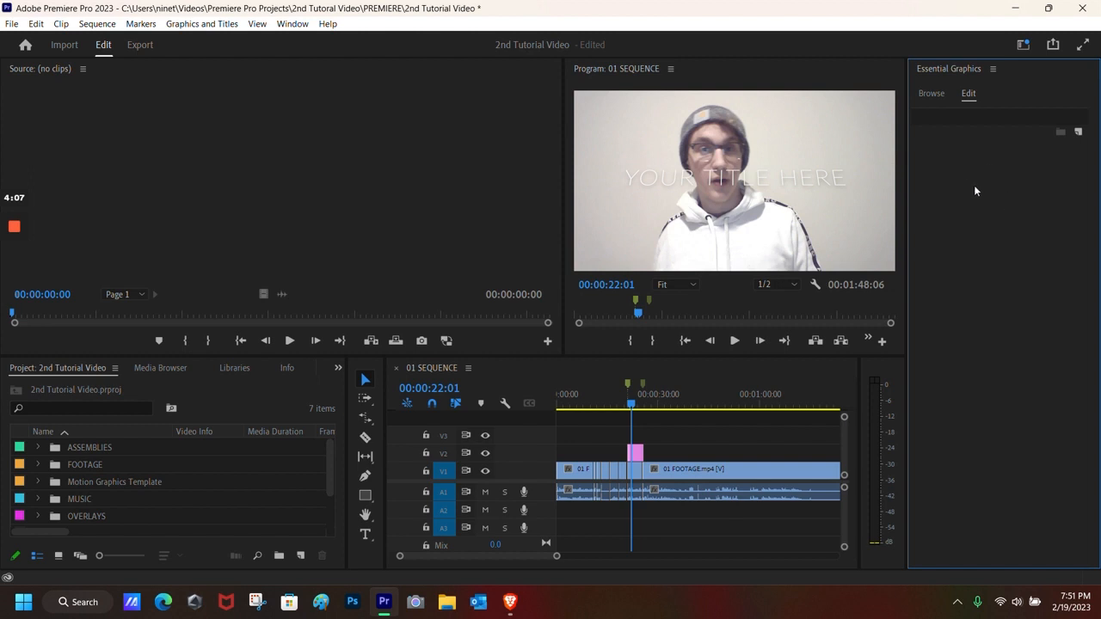
left_click_drag(908, 204, 859, 205)
left_click(636, 456)
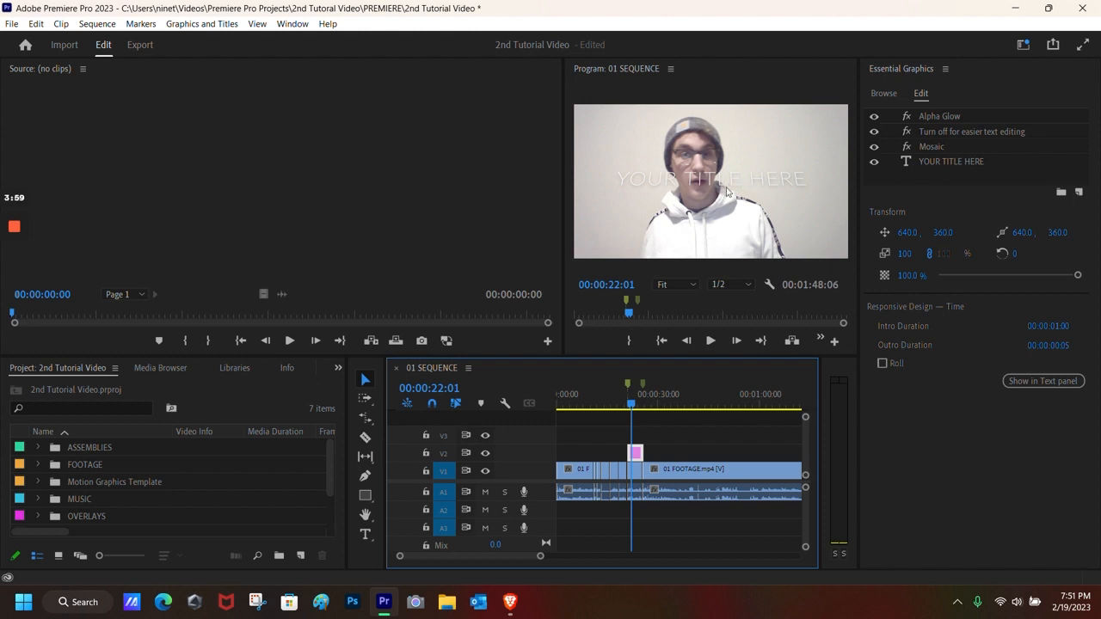
Step: Select the YOUR TITLE HERE text layer and centre it horizontally in the frame
left_click(912, 164)
scroll(954, 275, "down", 2)
scroll(964, 359, "down", 5)
scroll(959, 375, "up", 5)
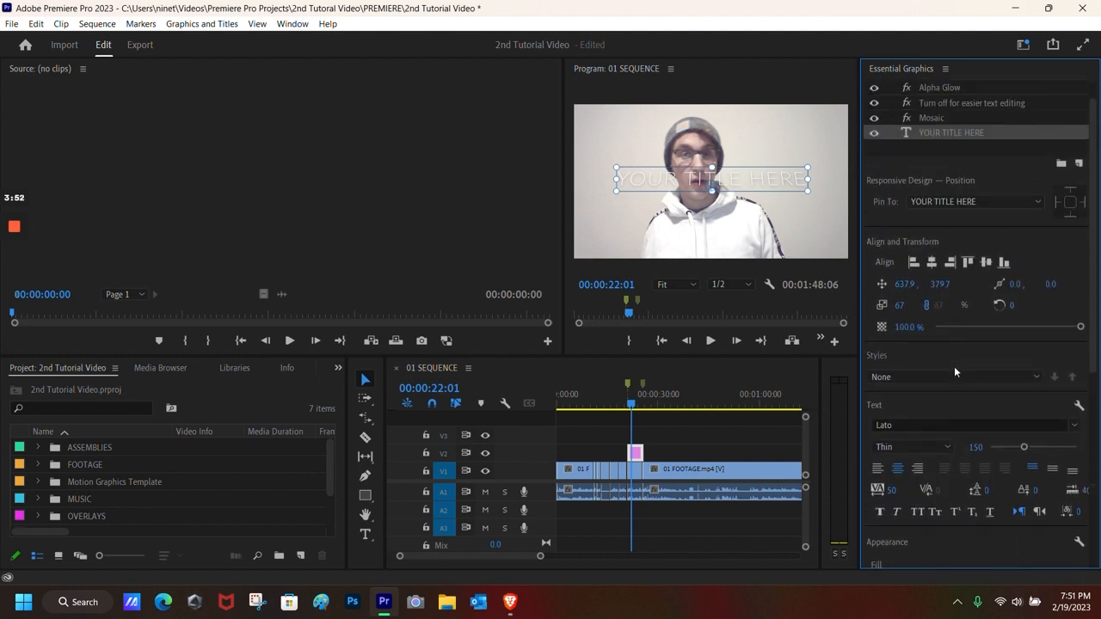
scroll(951, 368, "up", 1)
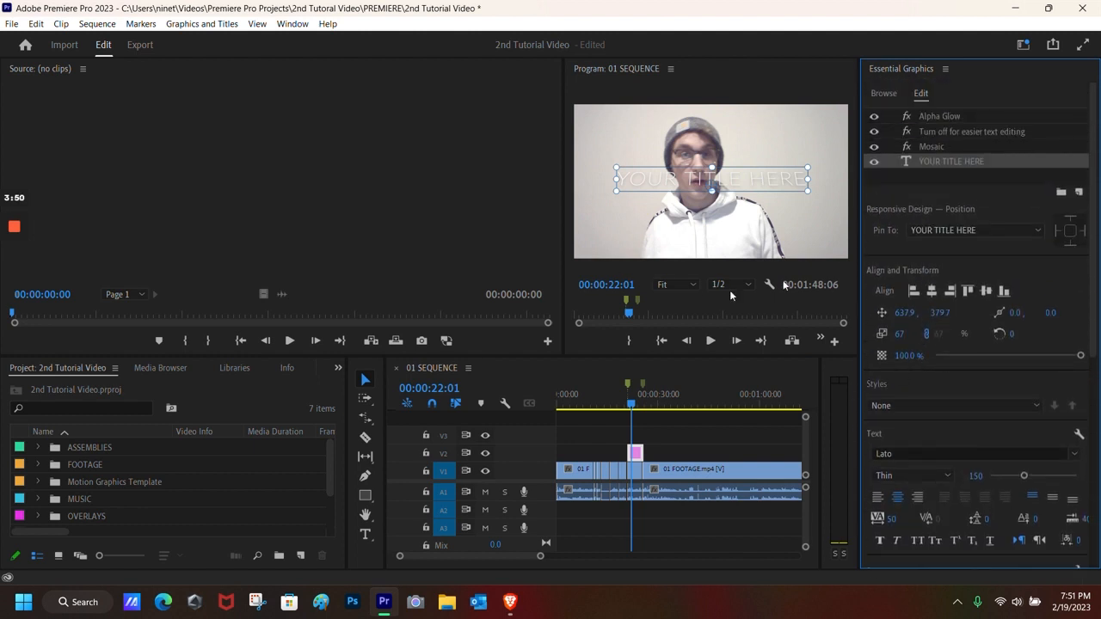
scroll(959, 311, "down", 1)
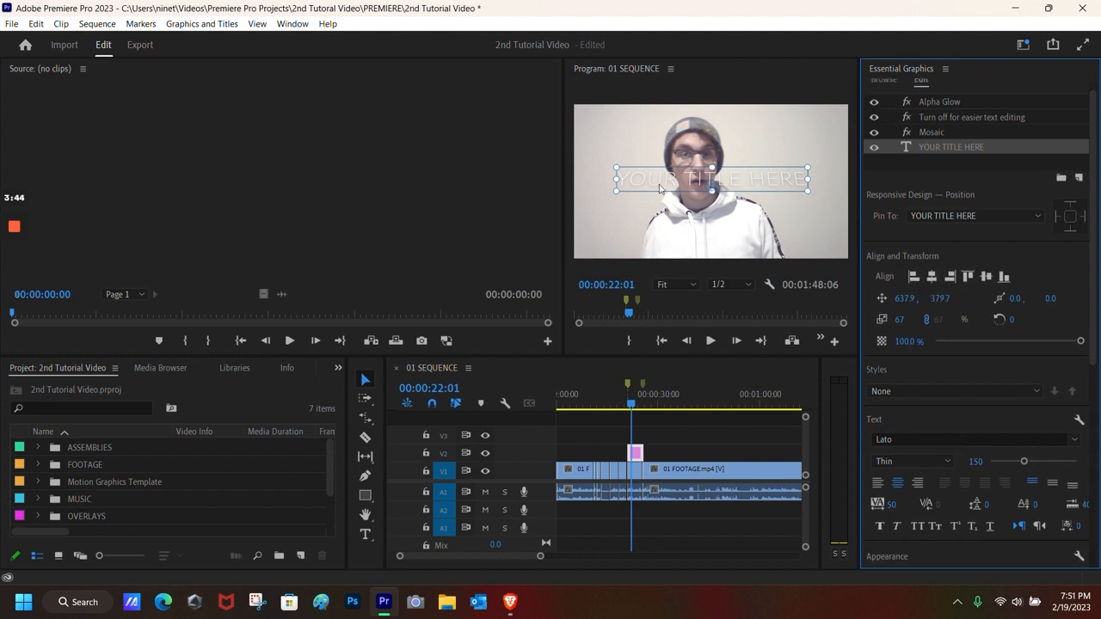
left_click(917, 280)
left_click(935, 279)
left_click(934, 279)
left_click_drag(908, 301, 945, 297)
key("ctrl+z")
key("ctrl+z")
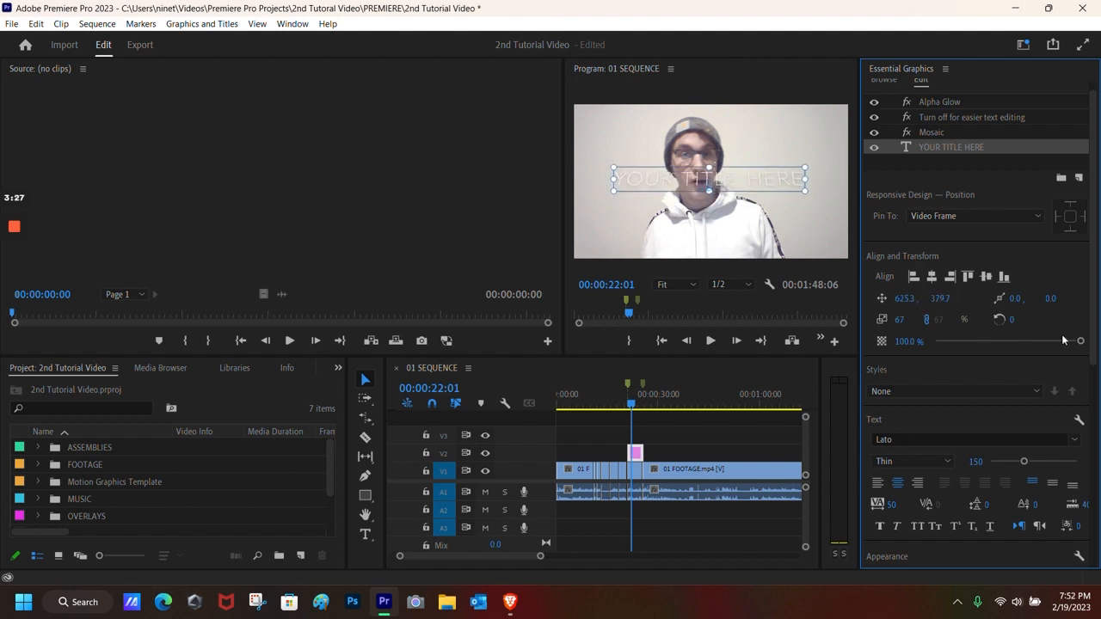
Step: Keep the title at 100% opacity and reset its scale to 67, removing scale keyframes
left_click_drag(1082, 342, 954, 339)
left_click_drag(1071, 340, 1090, 340)
mouse_move(900, 322)
left_mouse_down()
mouse_move(937, 322)
mouse_move(878, 321)
left_mouse_up()
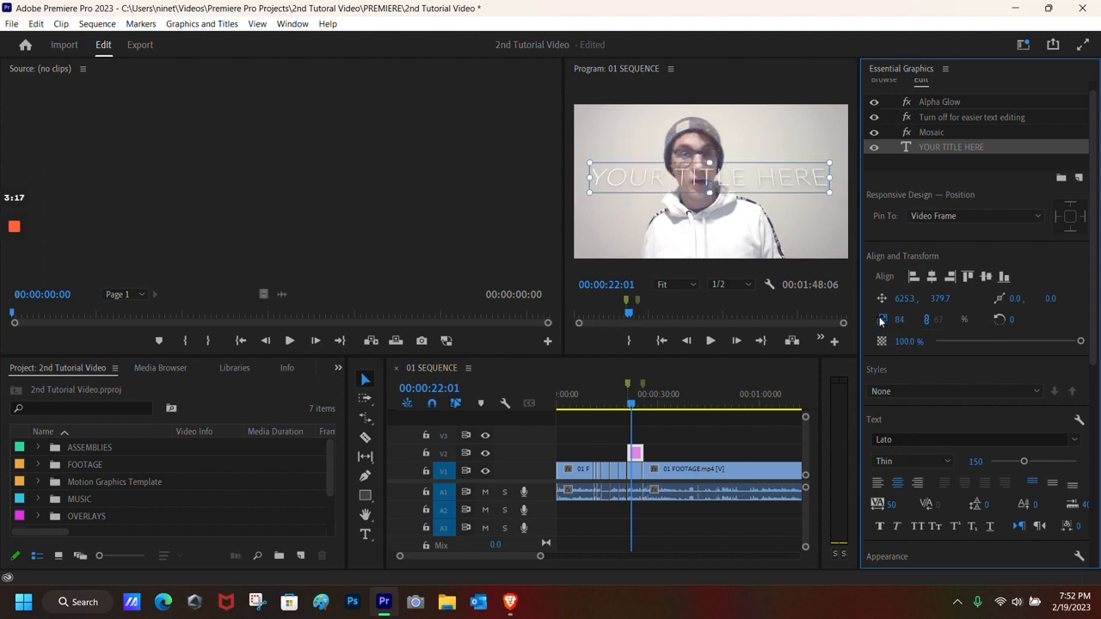
left_click(880, 318)
key("Return")
Step: Browse the font list without changing the title's font
scroll(945, 352, "down", 1)
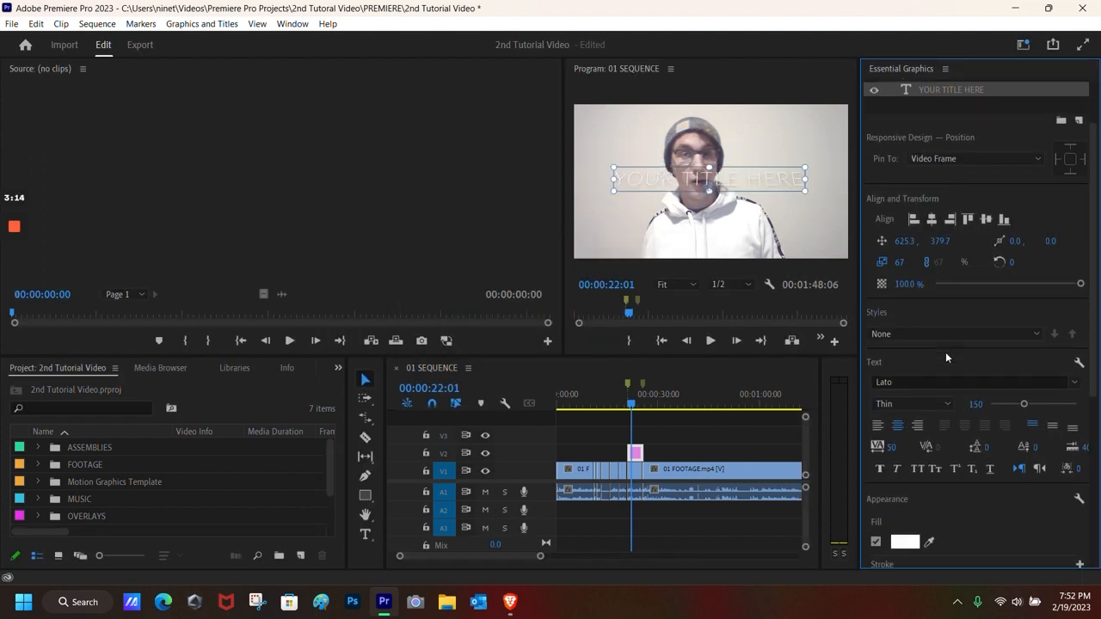
scroll(945, 351, "down", 2)
left_click(1024, 338)
scroll(918, 267, "down", 3)
left_click(920, 339)
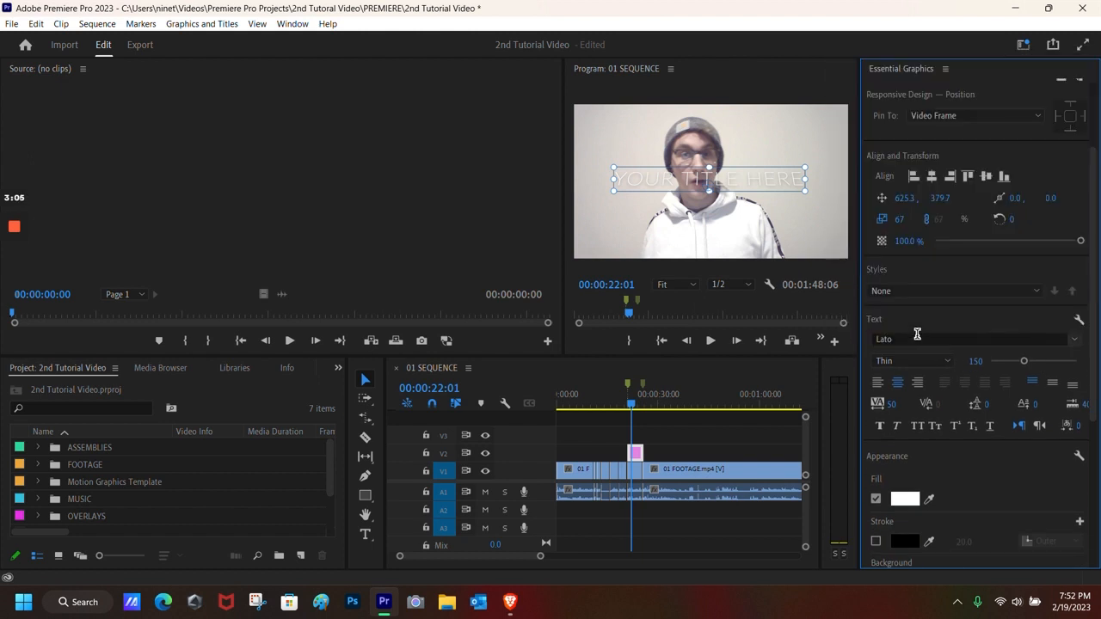
Step: Change the title's font to Impact Regular
left_click(909, 338)
scroll(934, 258, "down", 2)
scroll(931, 251, "up", 2)
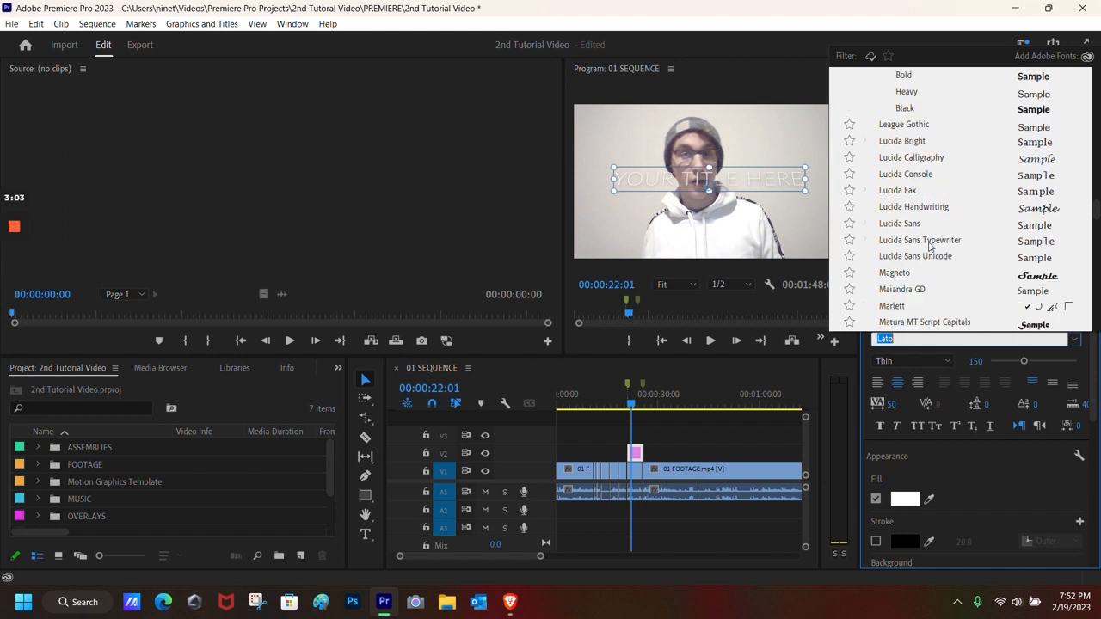
scroll(926, 250, "up", 2)
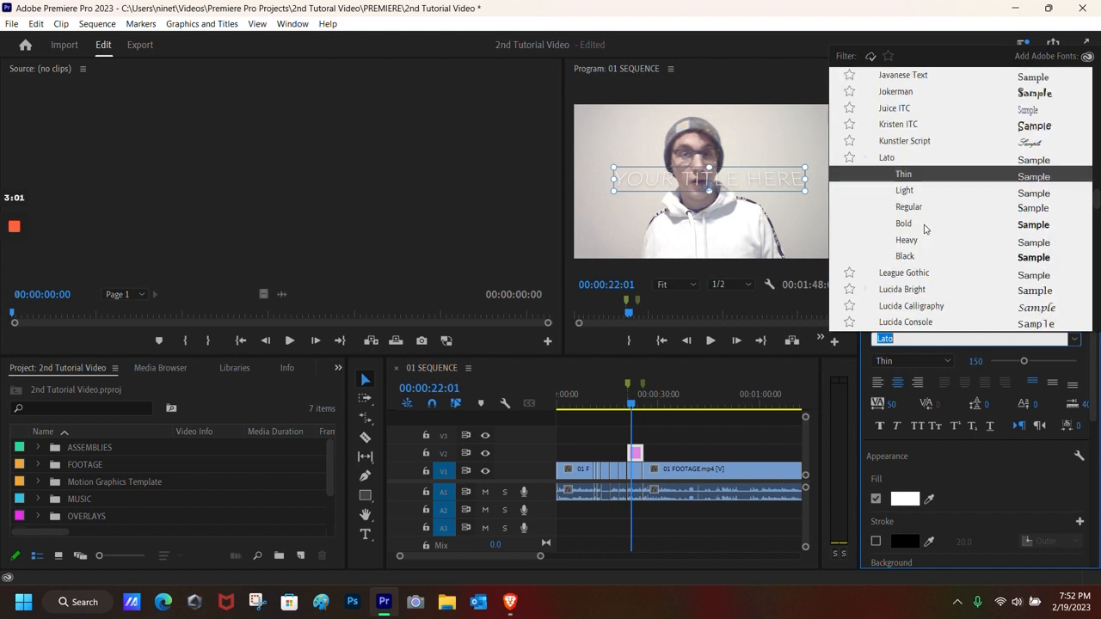
scroll(913, 250, "up", 2)
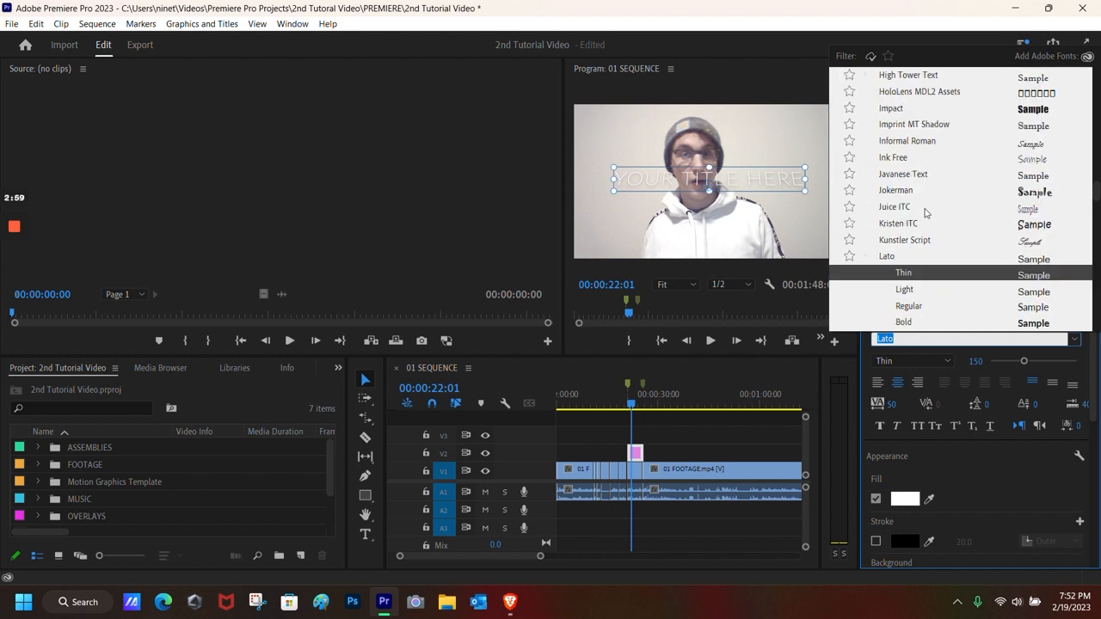
left_click(890, 108)
scroll(947, 382, "down", 1)
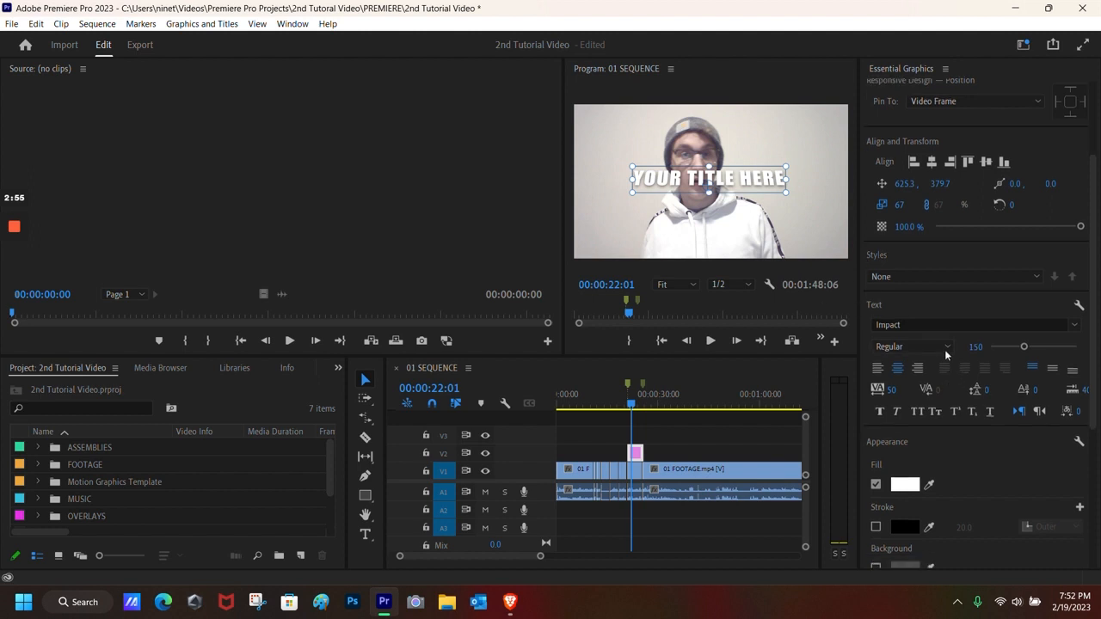
left_click(938, 349)
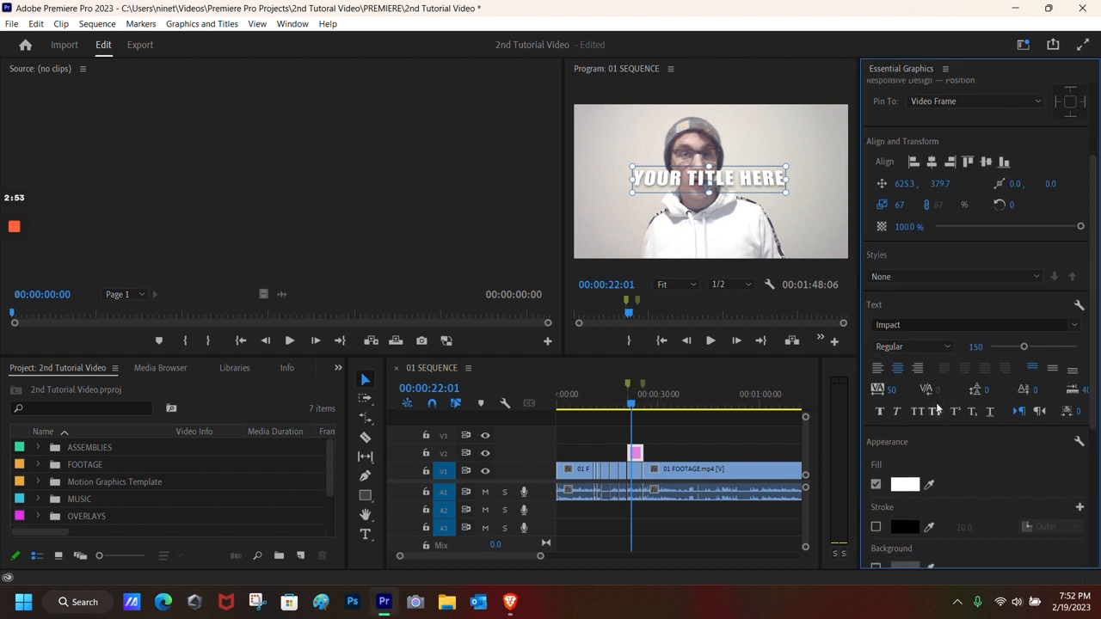
Step: Keep the title text centre-aligned with faux italic turned off
left_click(877, 368)
left_click(918, 368)
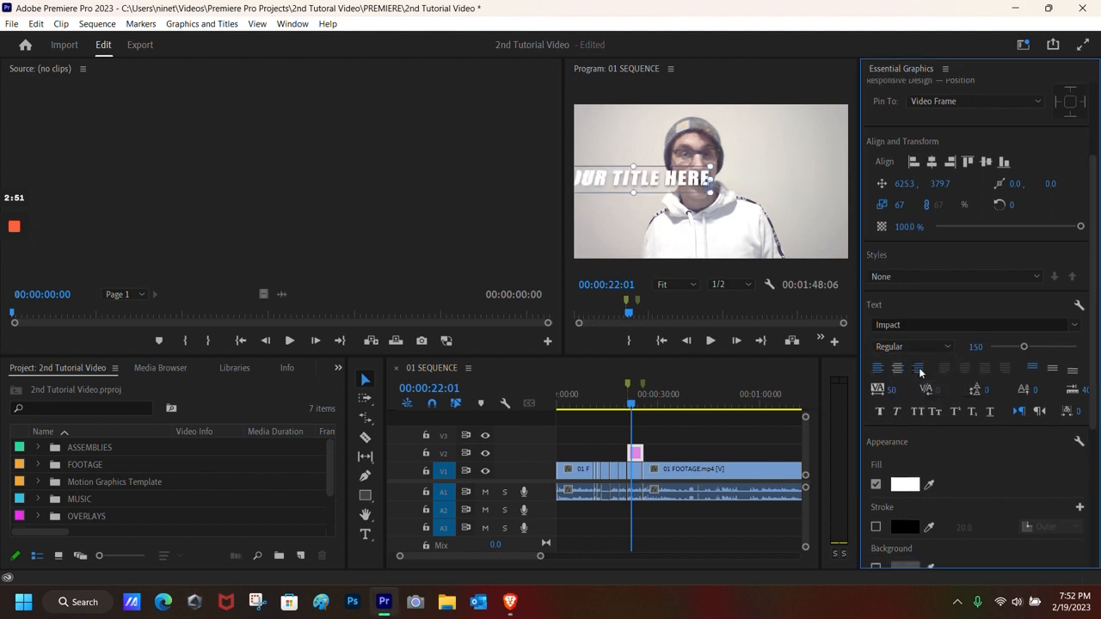
left_click(897, 368)
scroll(983, 391, "down", 1)
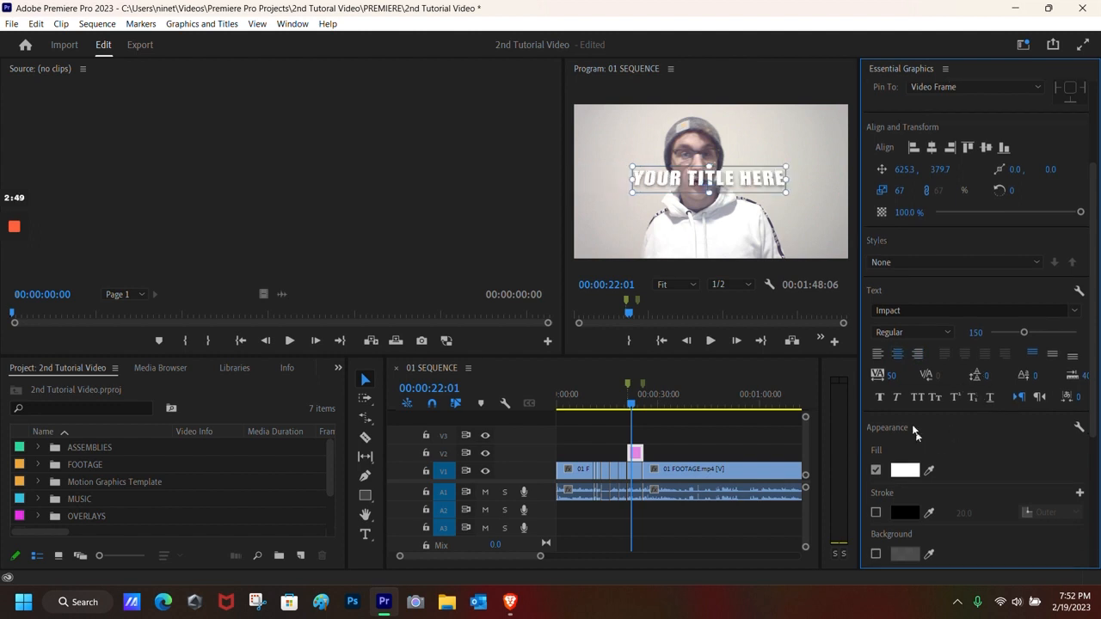
left_click(895, 398)
left_click(896, 398)
scroll(954, 430, "down", 5)
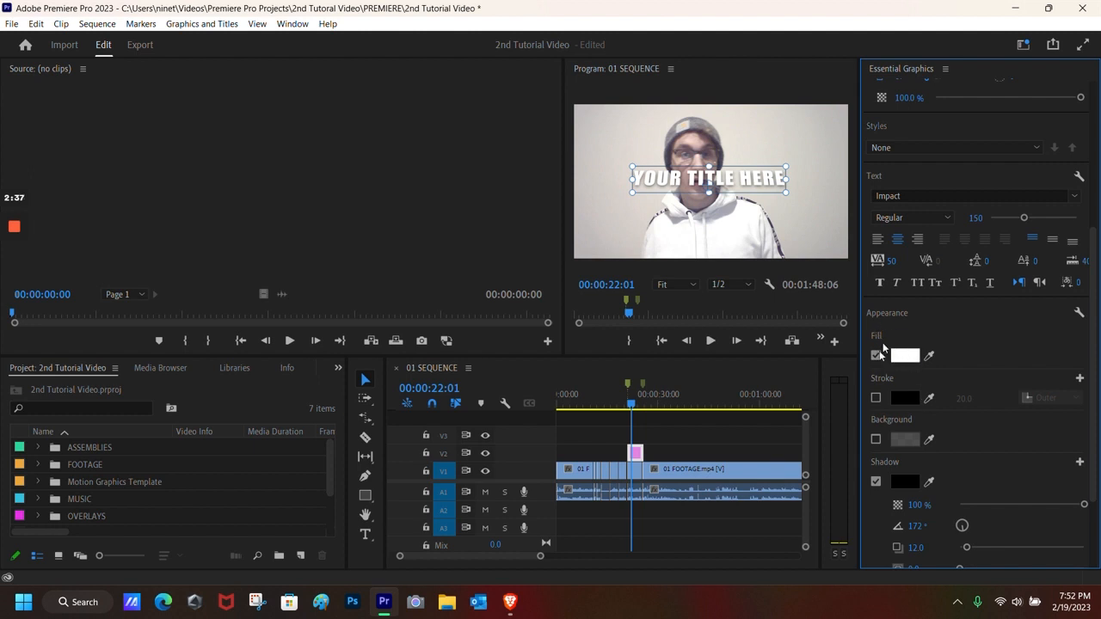
Step: Set the title's fill colour to teal 18E2B3
left_click(899, 365)
left_click_drag(543, 344, 549, 372)
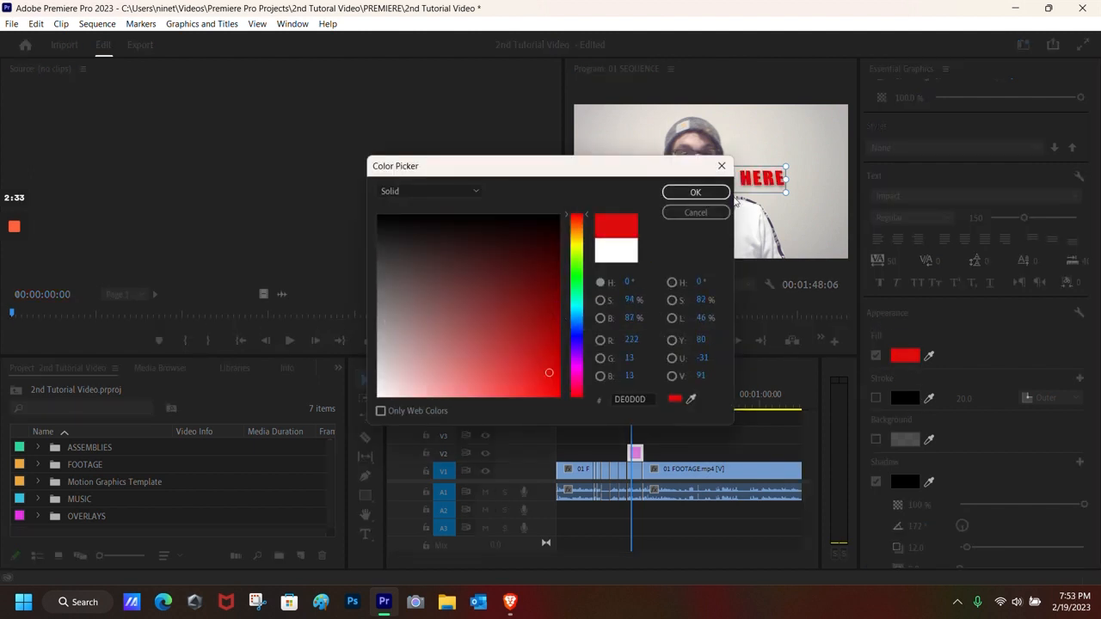
left_click_drag(691, 170, 537, 183)
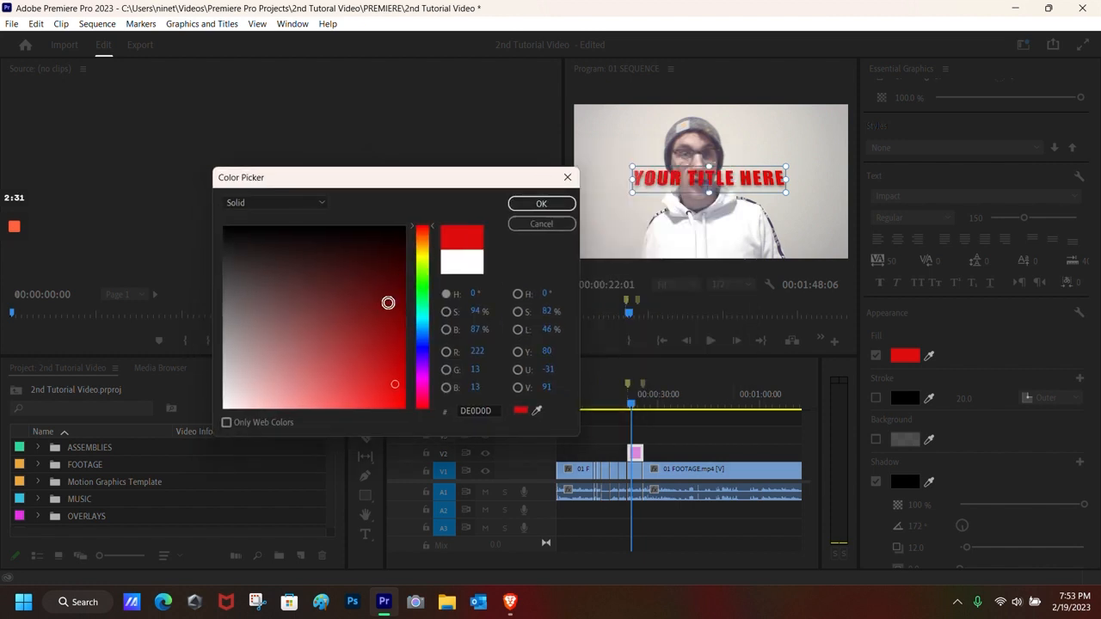
left_click(423, 311)
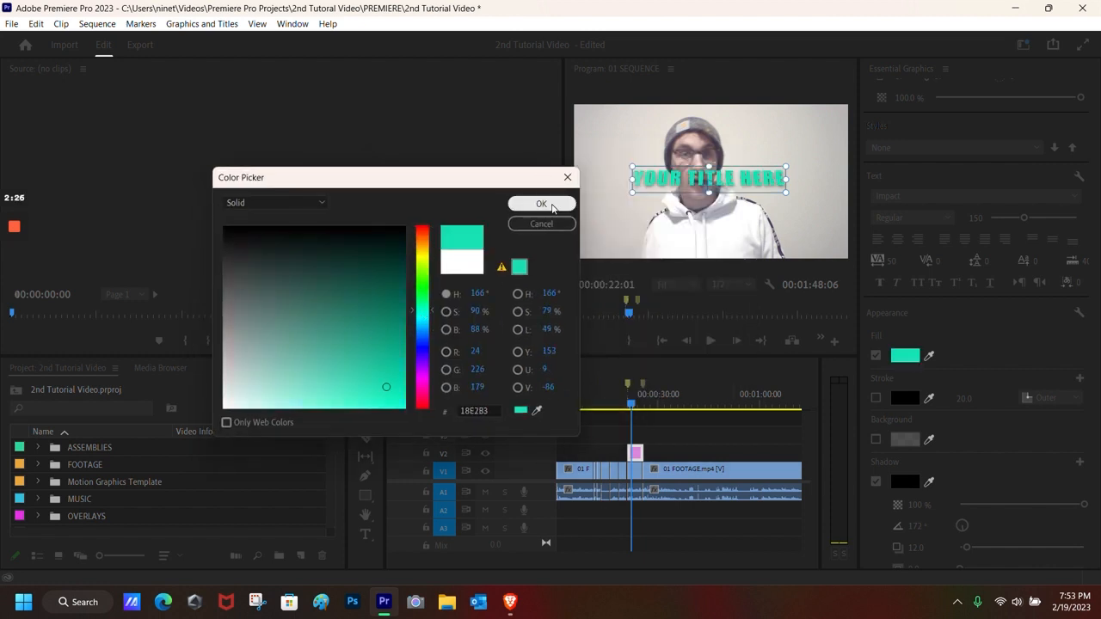
left_click(541, 204)
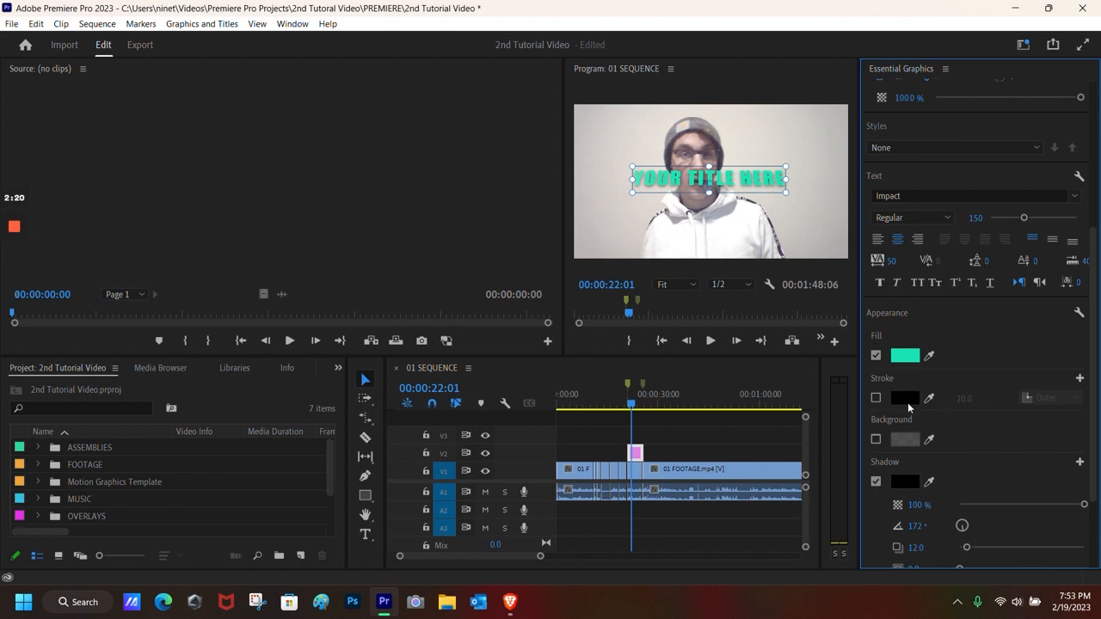
Step: Add a white outer stroke to the title with width 5.0
left_click(877, 397)
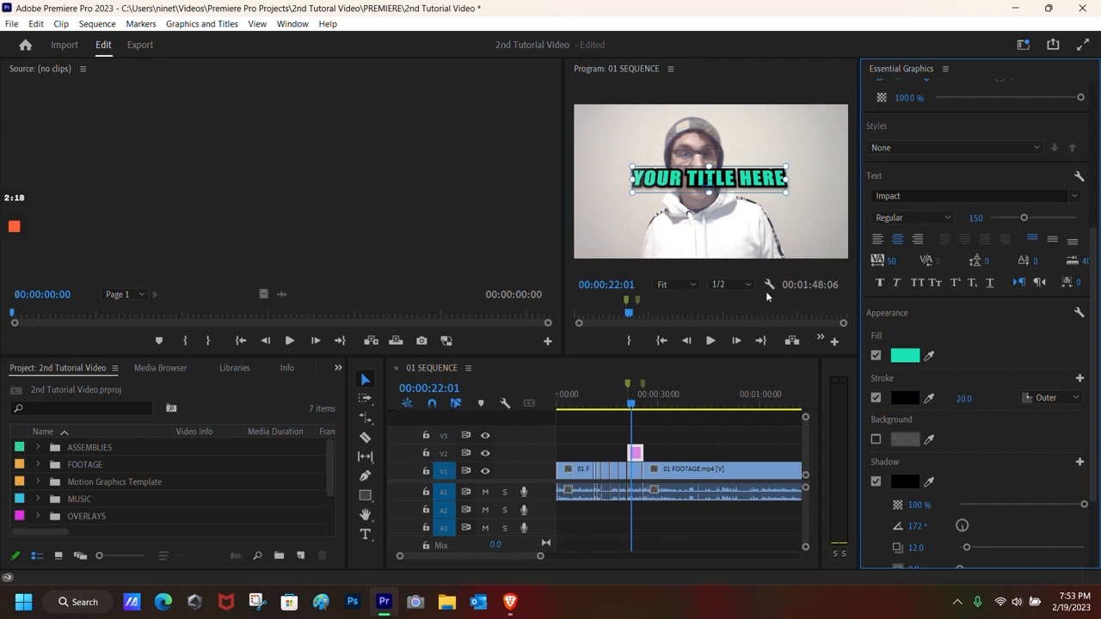
left_click(905, 398)
left_click_drag(375, 279, 225, 408)
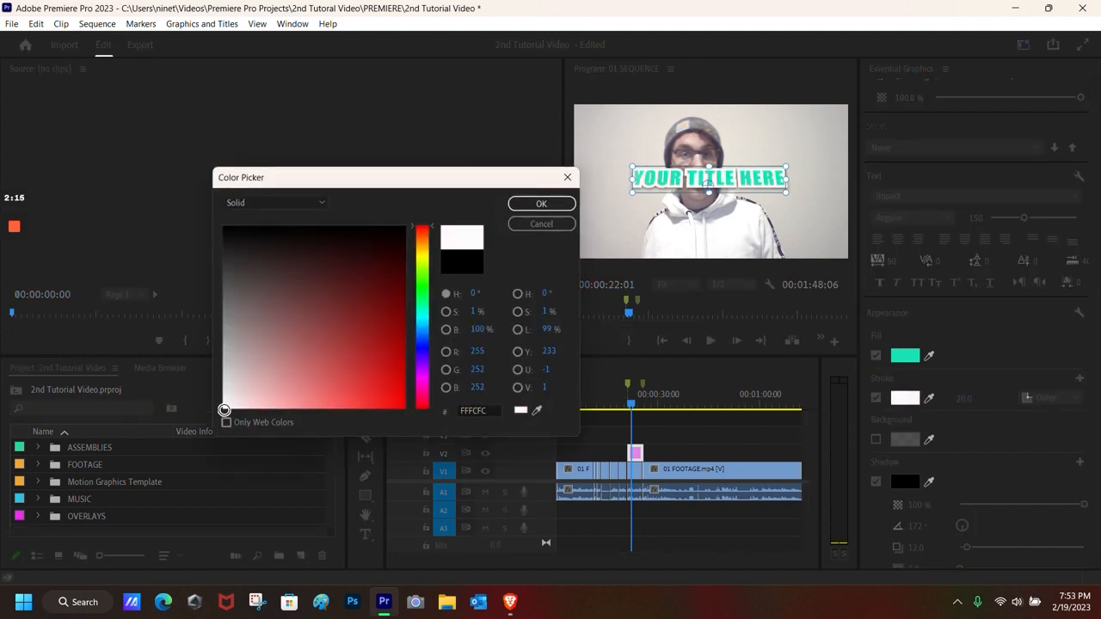
left_click(539, 205)
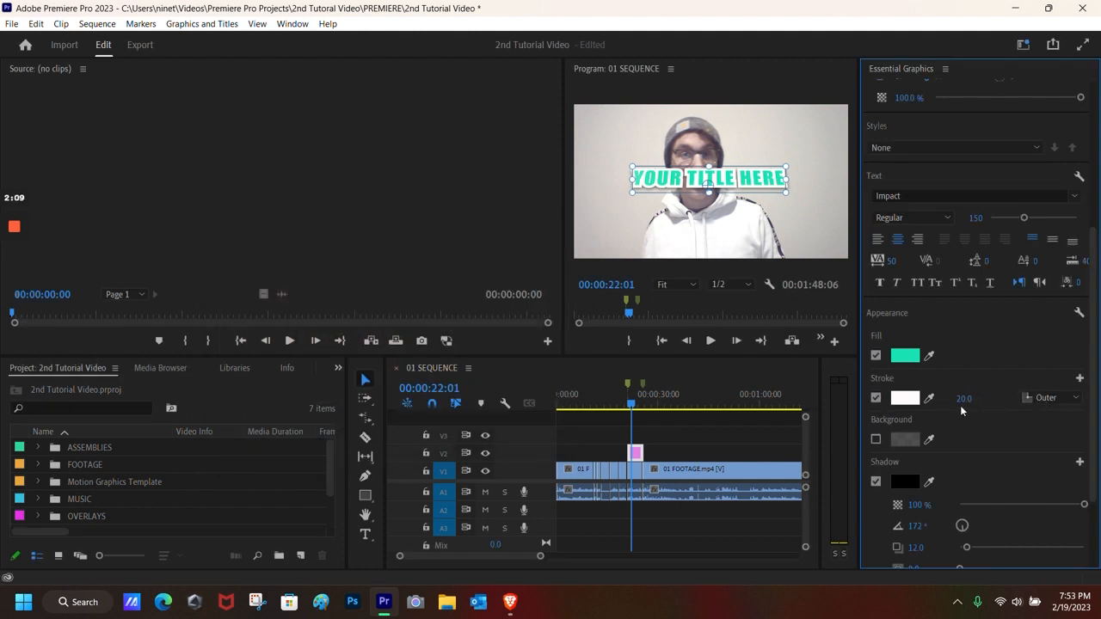
left_click_drag(965, 402, 951, 402)
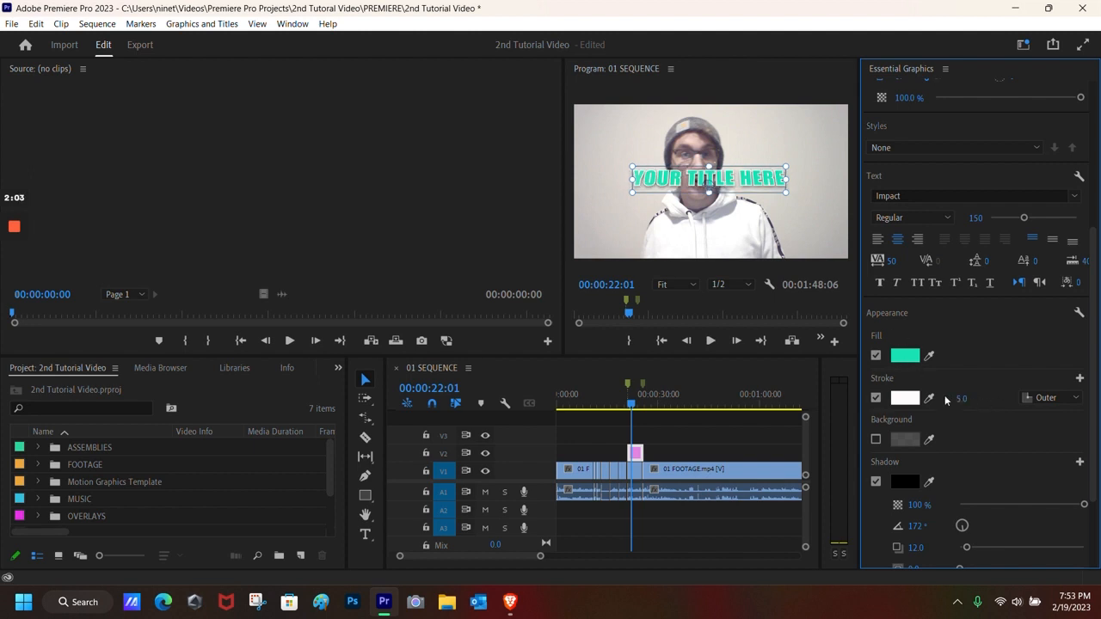
scroll(896, 442, "down", 1)
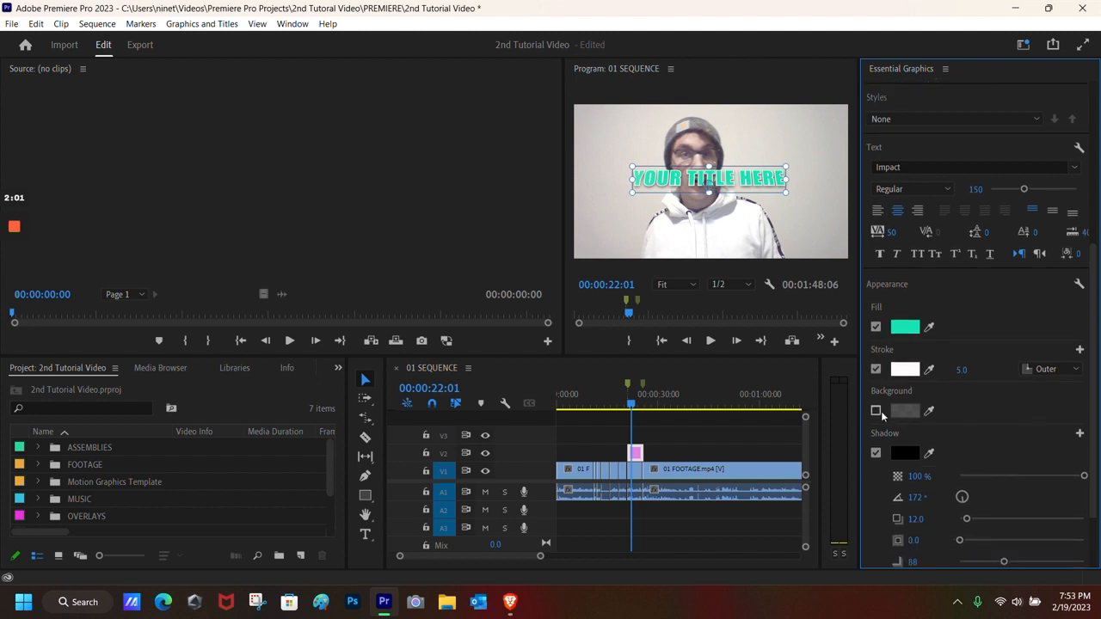
Step: Leave the title's Background box turned off
left_click(877, 410)
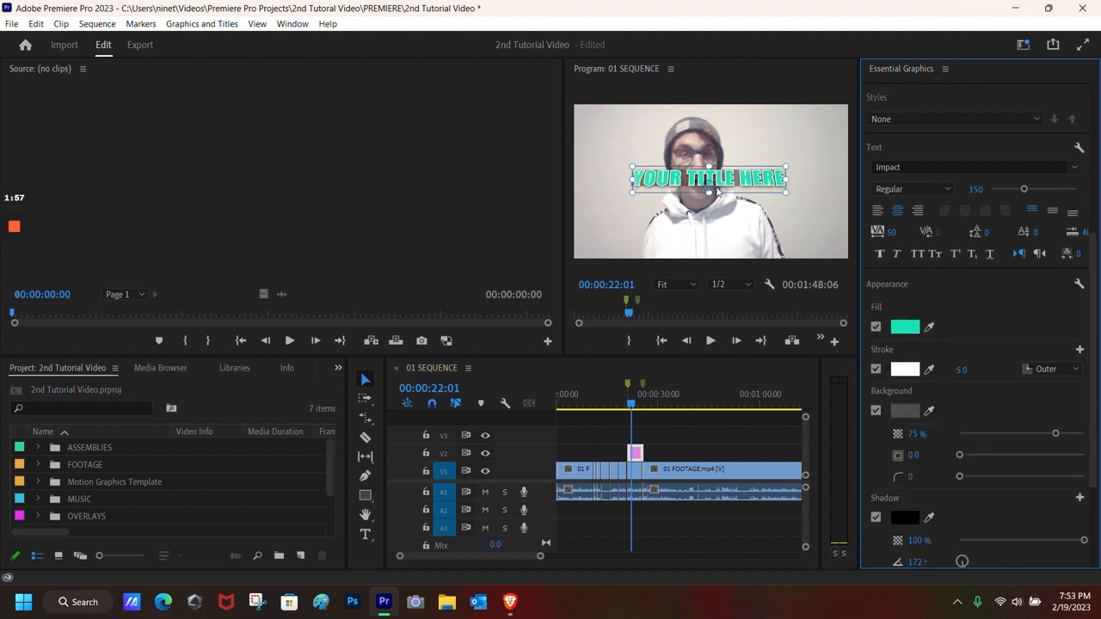
left_click(875, 410)
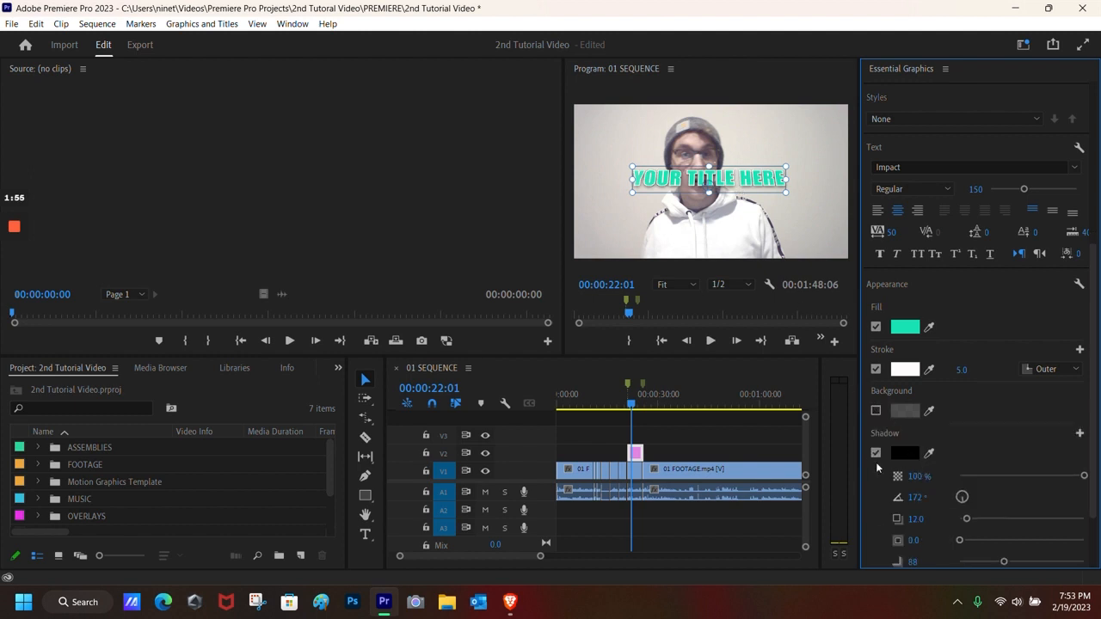
scroll(912, 464, "down", 2)
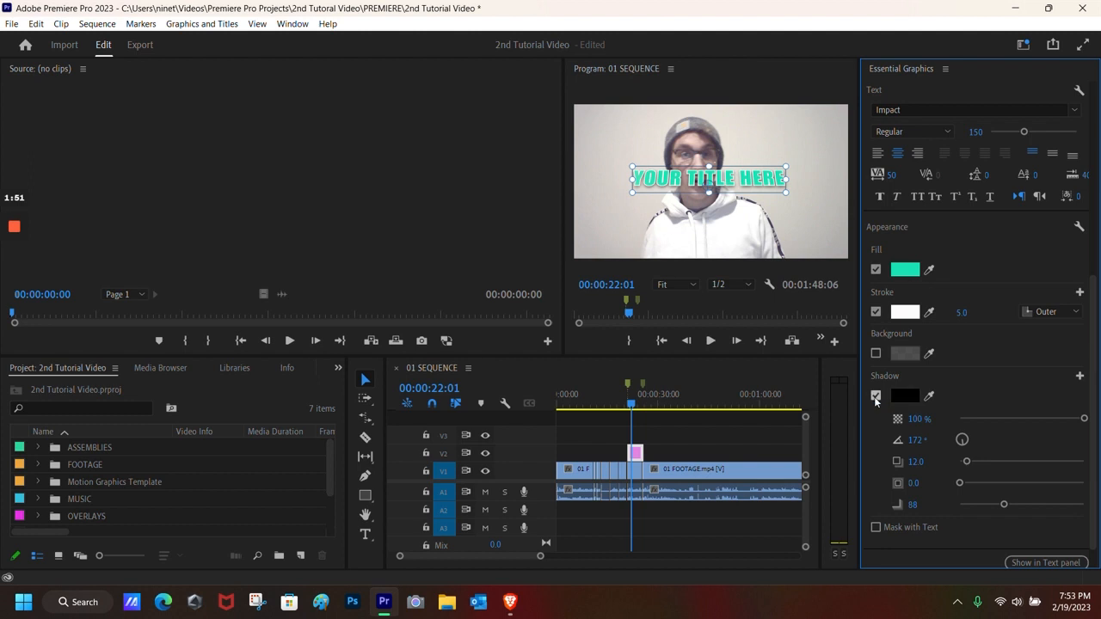
scroll(875, 400, "up", 2)
Step: Set the title's shadow to a dark colour using the Color Picker and eyedropper
left_click(897, 430)
mouse_move(336, 305)
left_mouse_down()
mouse_move(366, 301)
mouse_move(361, 378)
mouse_move(377, 372)
left_mouse_up()
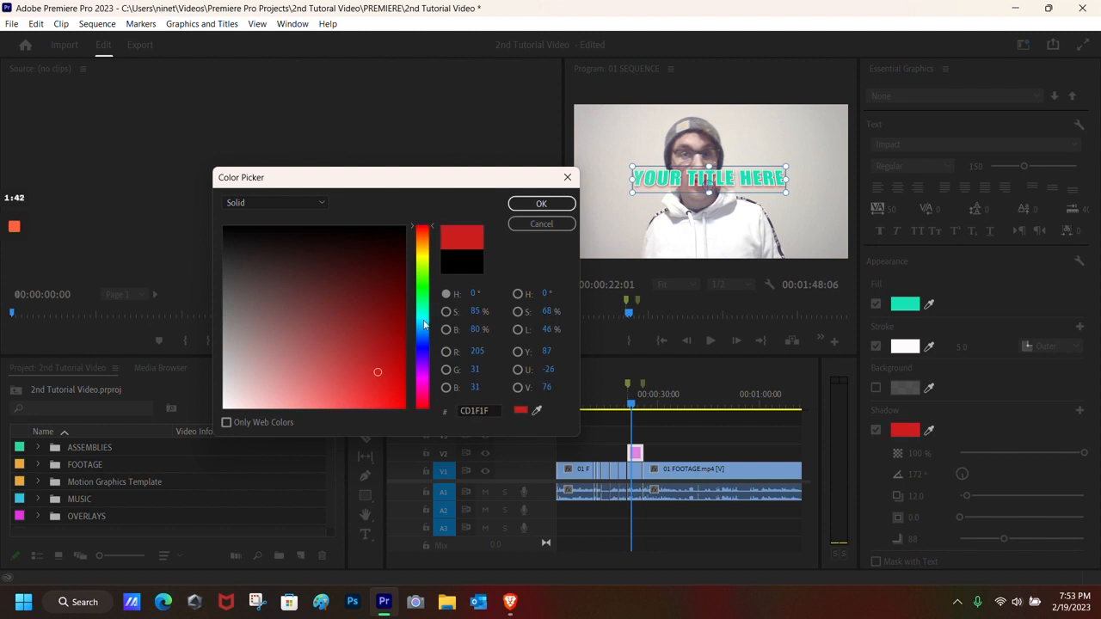
left_click_drag(427, 317, 421, 341)
left_click_drag(379, 370, 387, 370)
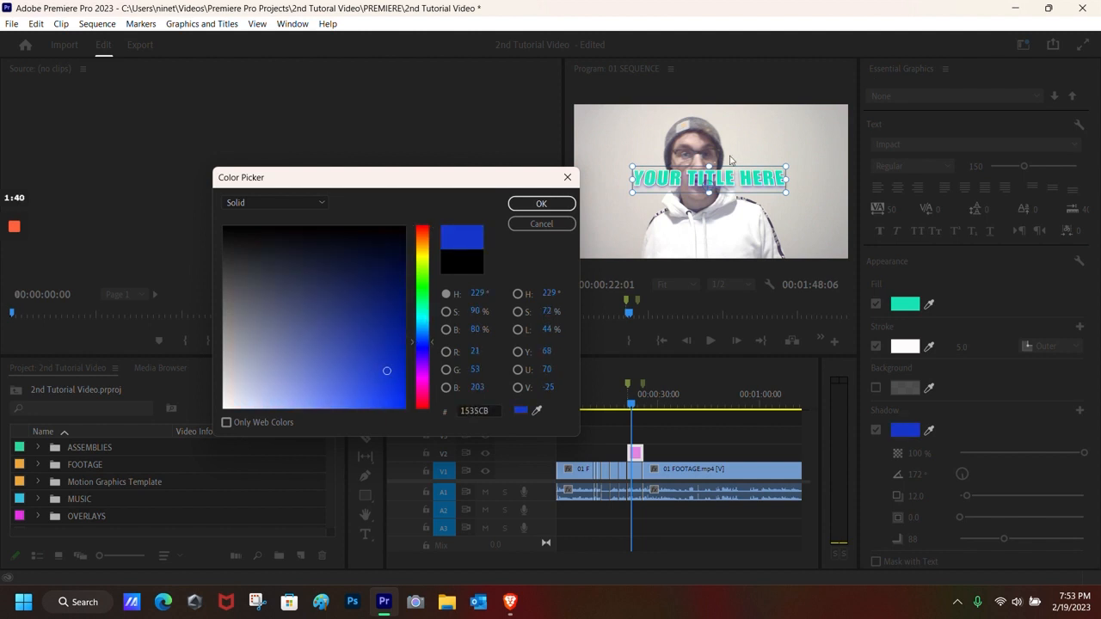
left_click(541, 203)
scroll(969, 449, "down", 1)
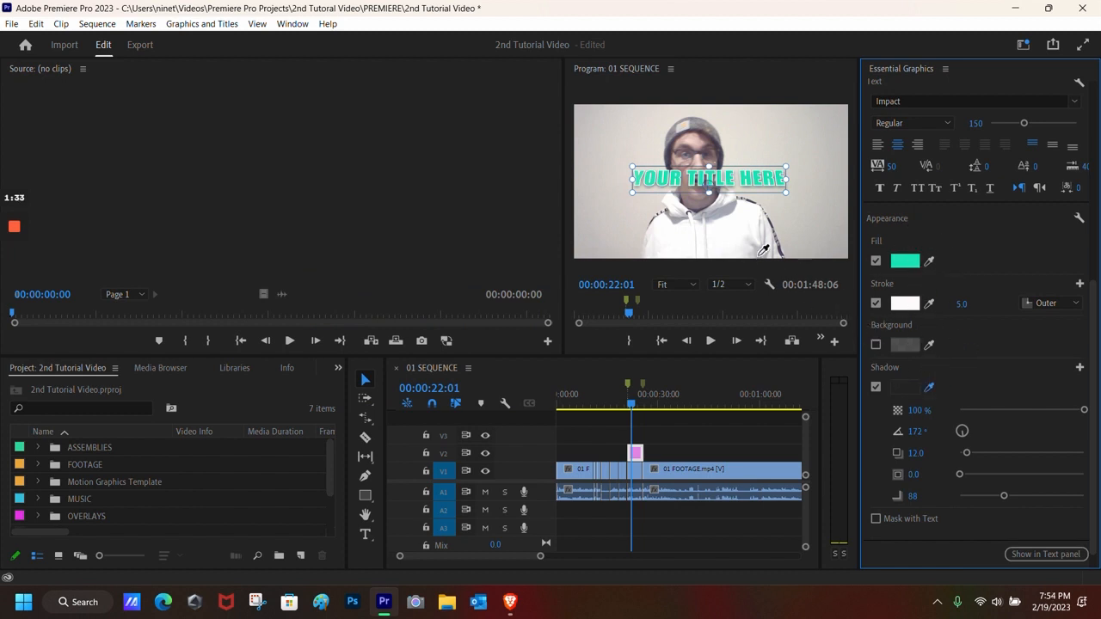
left_click(713, 215)
left_click_drag(748, 222, 698, 137)
left_click(904, 392)
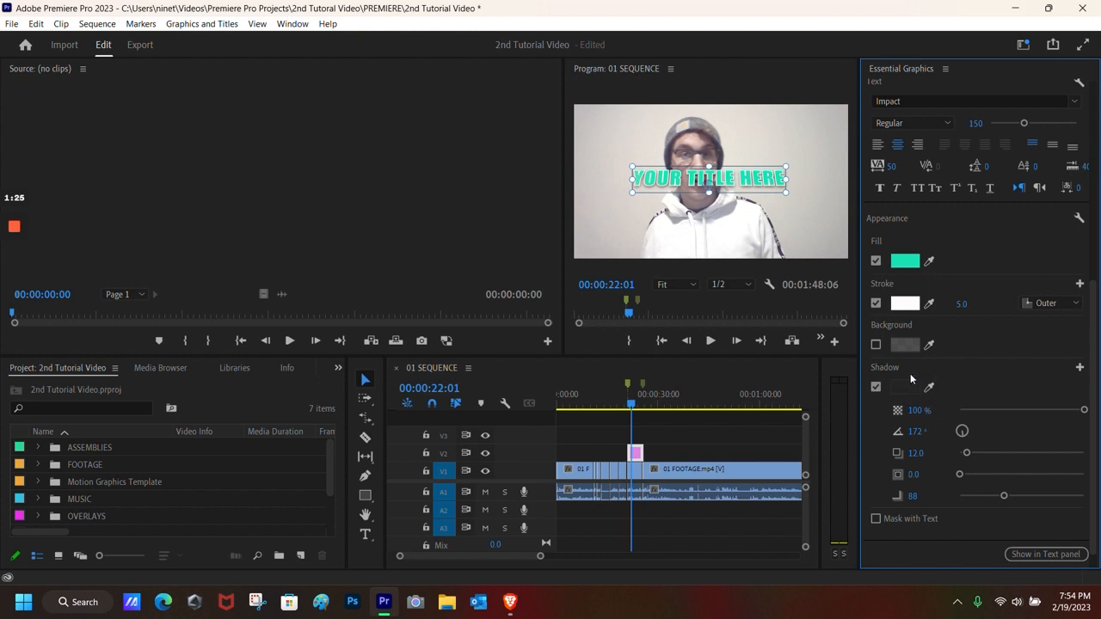
Step: Angle the shadow to -226° with a distance of 47.1
left_click_drag(965, 433, 988, 454)
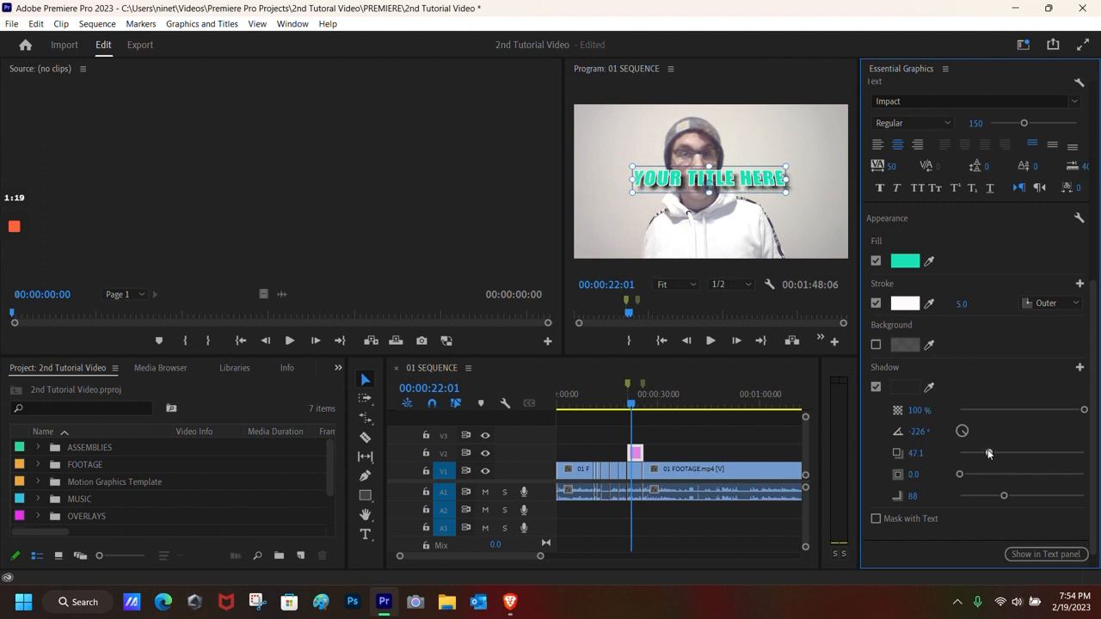
scroll(954, 473, "up", 4)
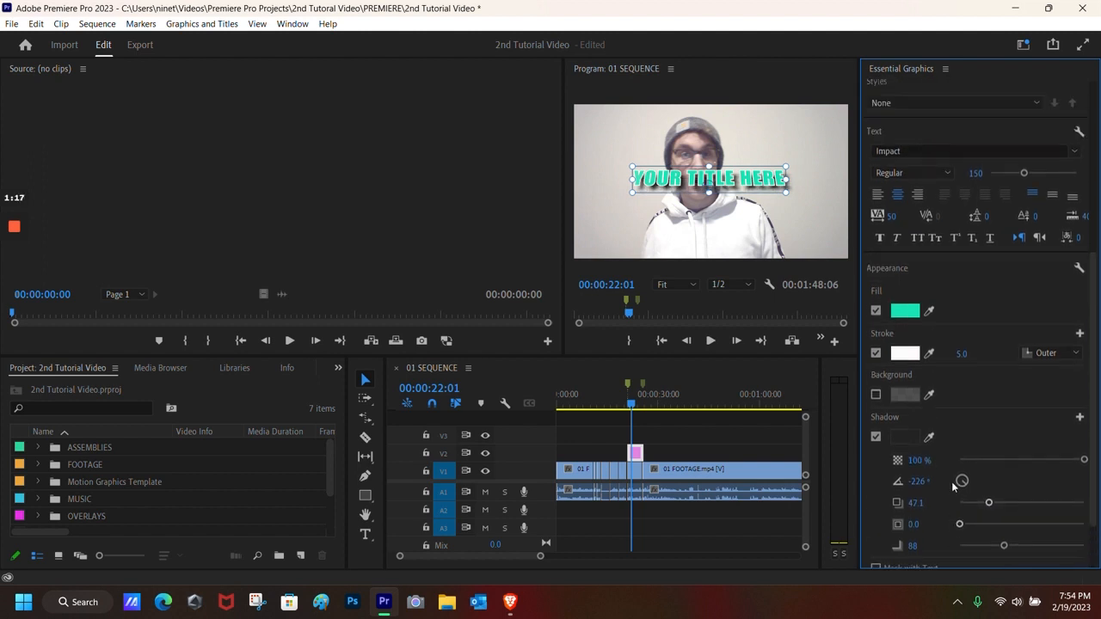
scroll(954, 468, "up", 3)
Step: Retype the title as 'Graphics' and move it lower to position 625.3, 648.7
left_click(717, 182)
double_click(719, 182)
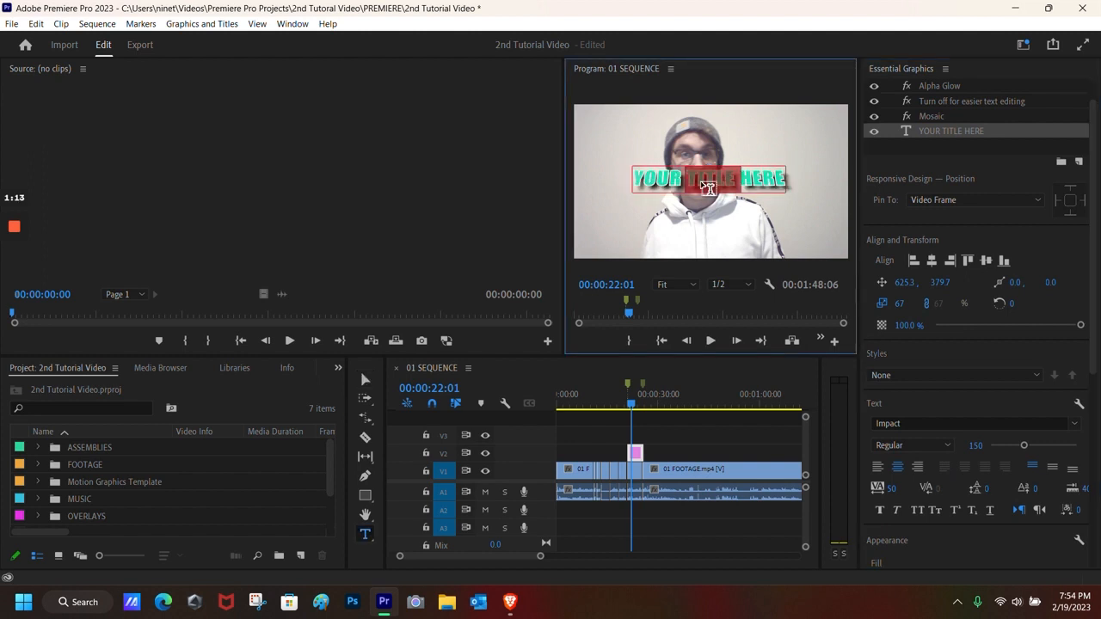
key("BackSpace")
type("Graphics")
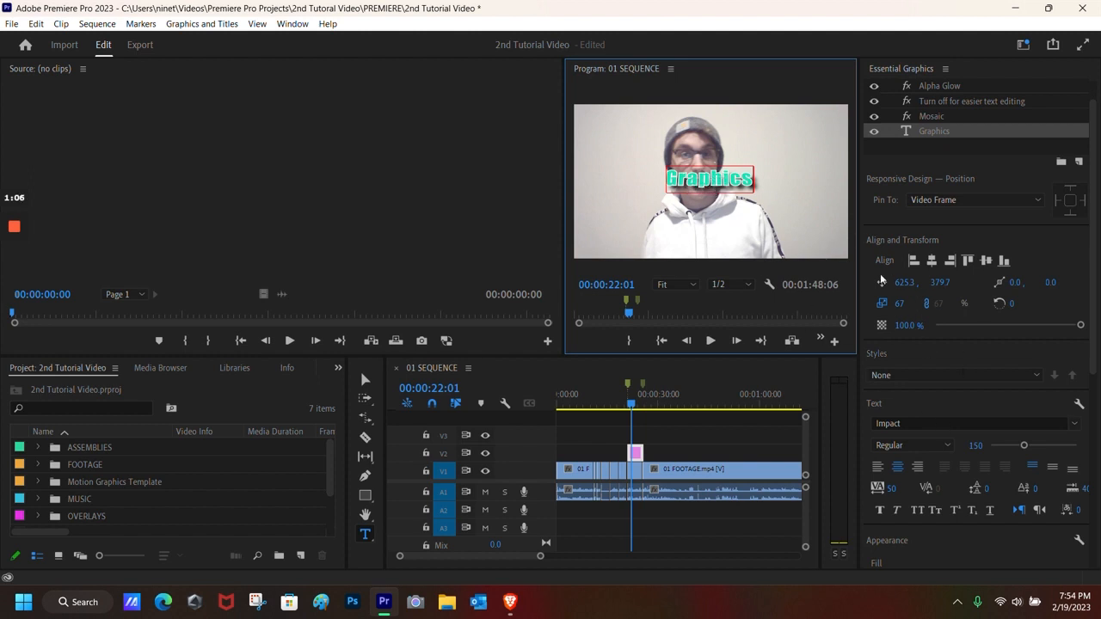
scroll(931, 292, "up", 1)
left_click(907, 312)
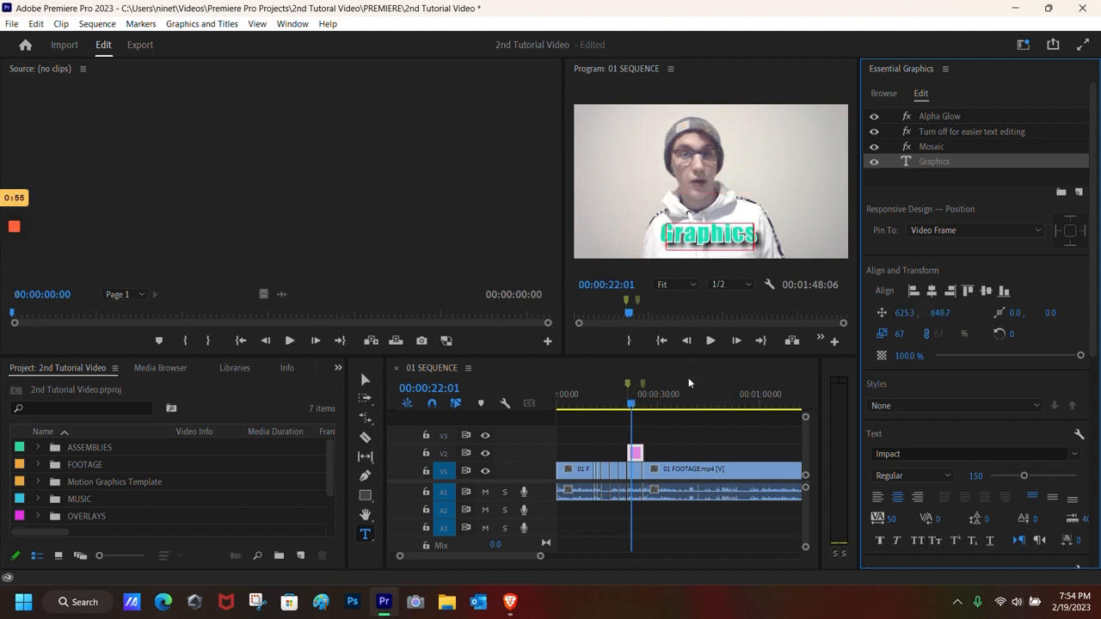
Step: Play back the Graphics title, return the playhead to 18:10, and zoom the timeline out
left_click(708, 342)
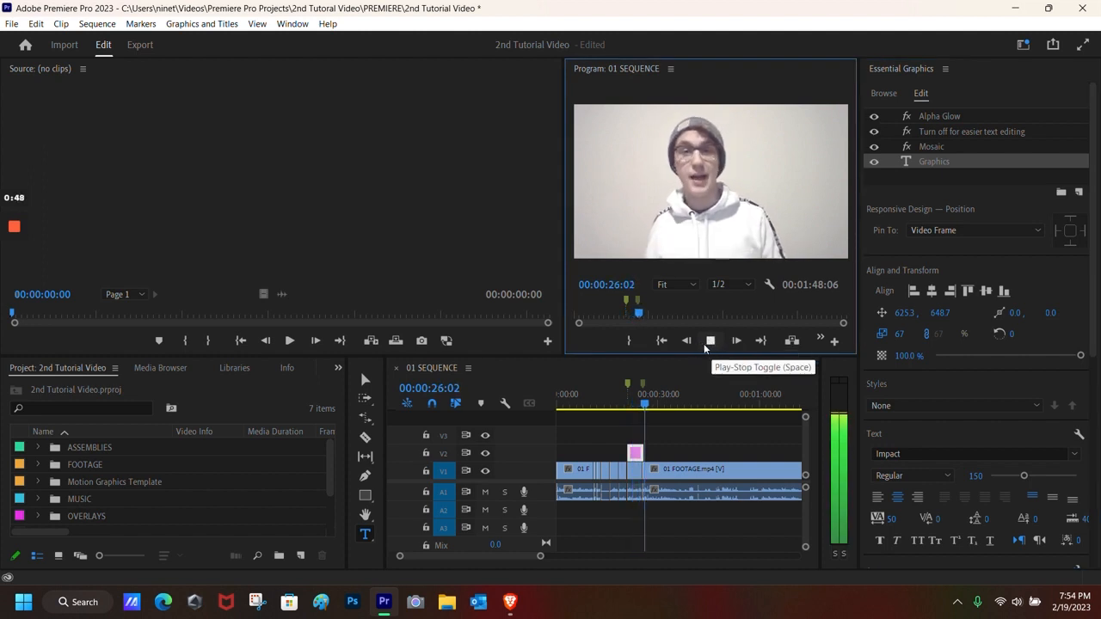
left_click(704, 347)
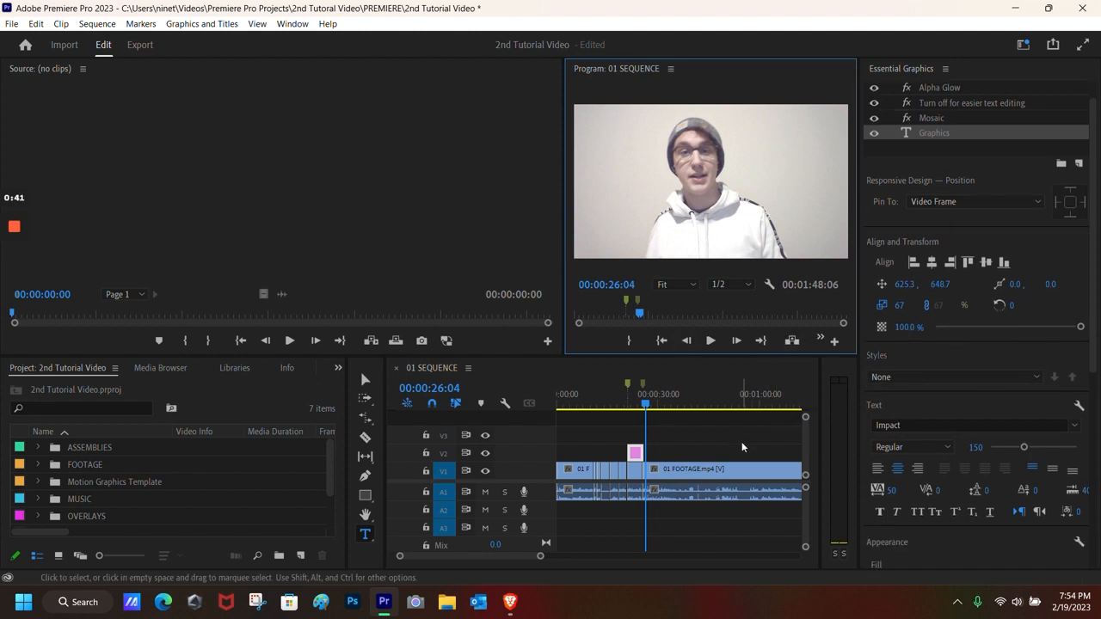
left_click(646, 404)
left_click_drag(646, 404, 620, 404)
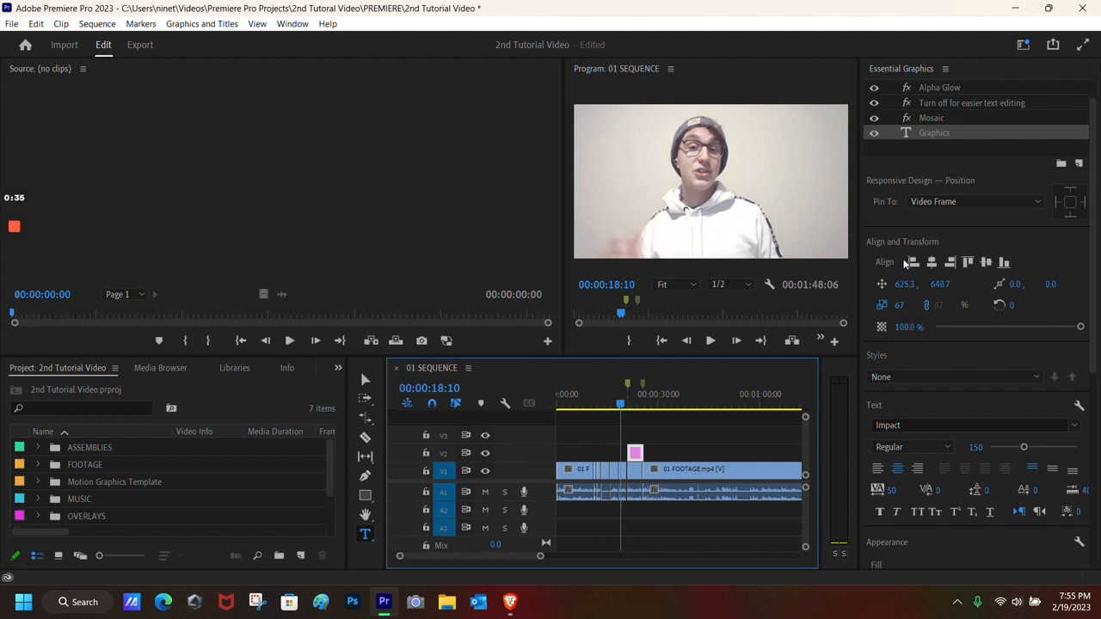
scroll(952, 381, "up", 2)
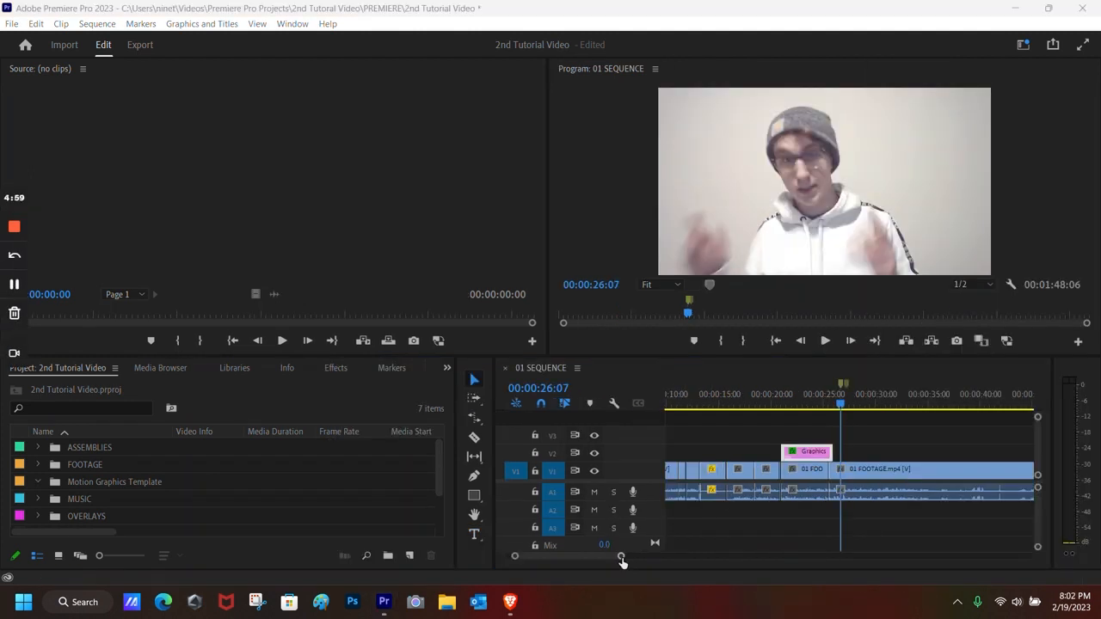
left_click_drag(621, 564, 662, 562)
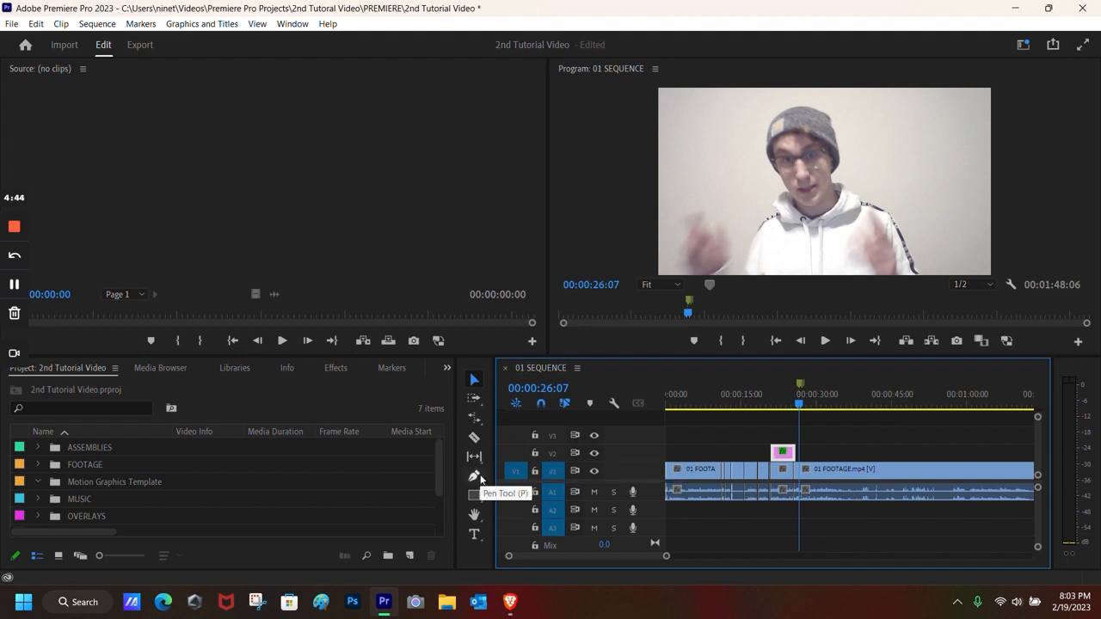
Step: Try drawing a text box with the Type tool, then undo it
left_click(473, 537)
left_click_drag(729, 135, 931, 238)
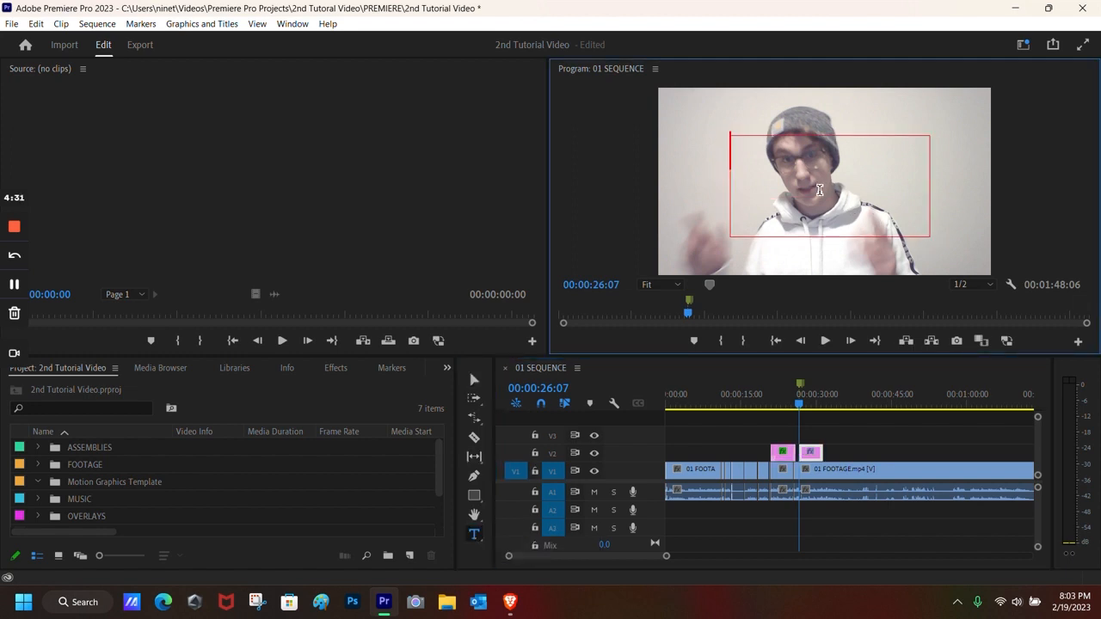
type("tEXT")
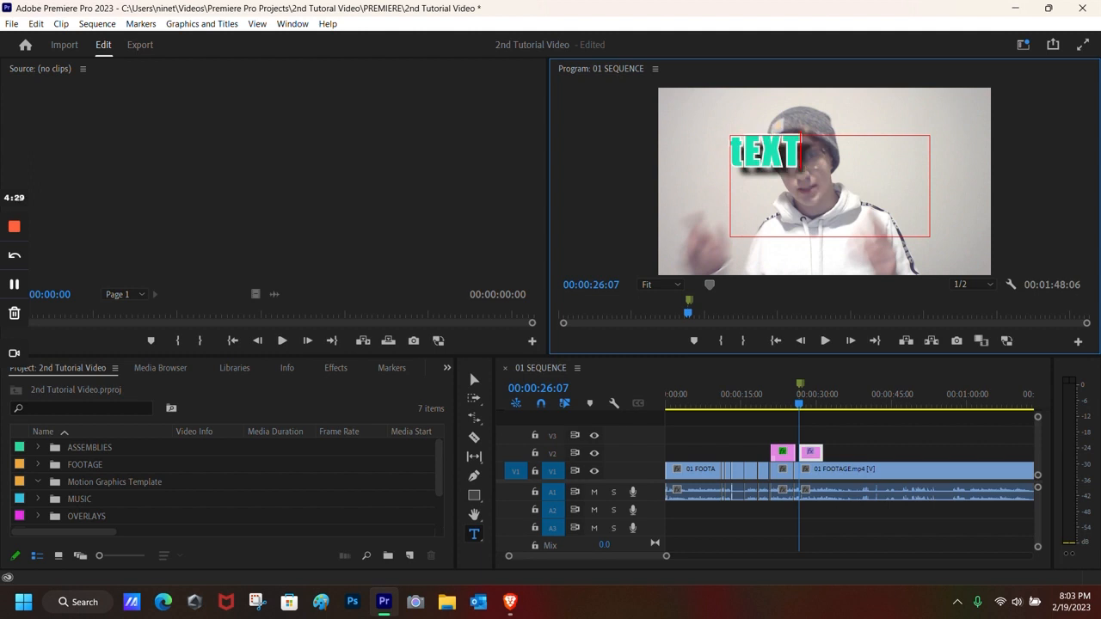
key("BackSpace")
key("BackSpace")
key("BackSpace")
key("BackSpace")
key("ctrl+z")
key("ctrl+z")
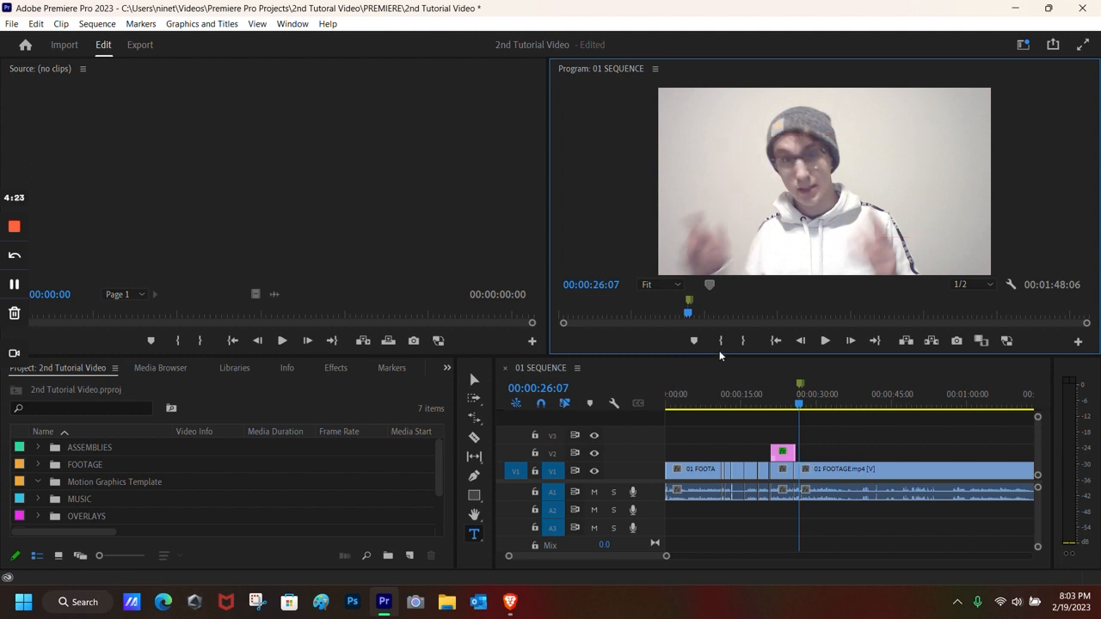
Step: Add a new text layer with Ctrl+T, move it toward centre, and type TEXT
key("ctrl+t")
left_click(475, 383)
left_click_drag(933, 164, 812, 170)
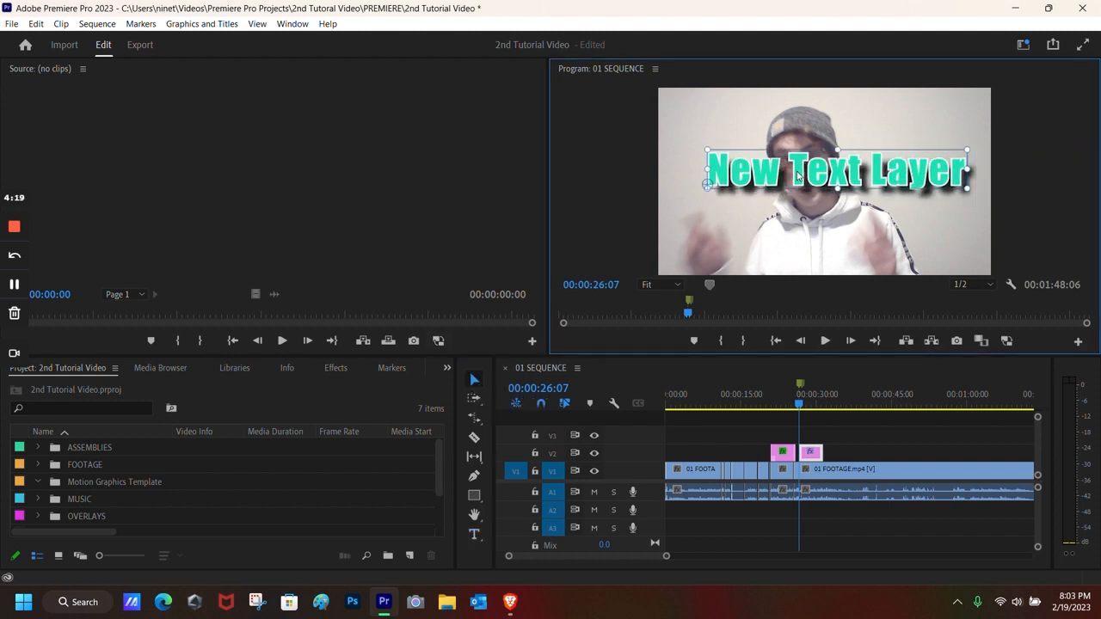
double_click(846, 177)
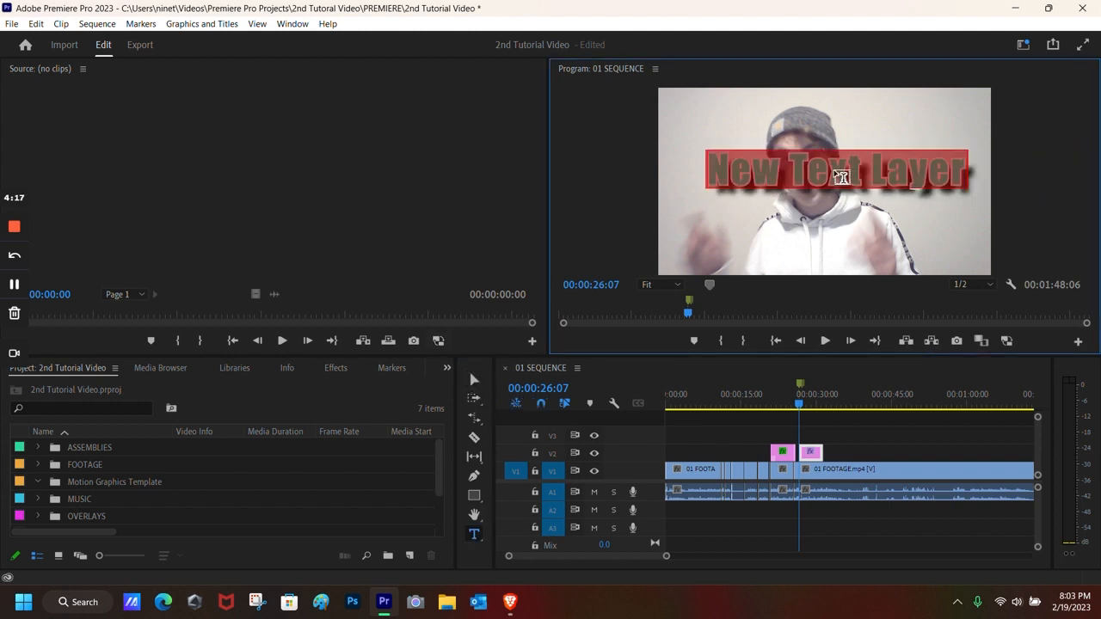
type("TY")
key("BackSpace")
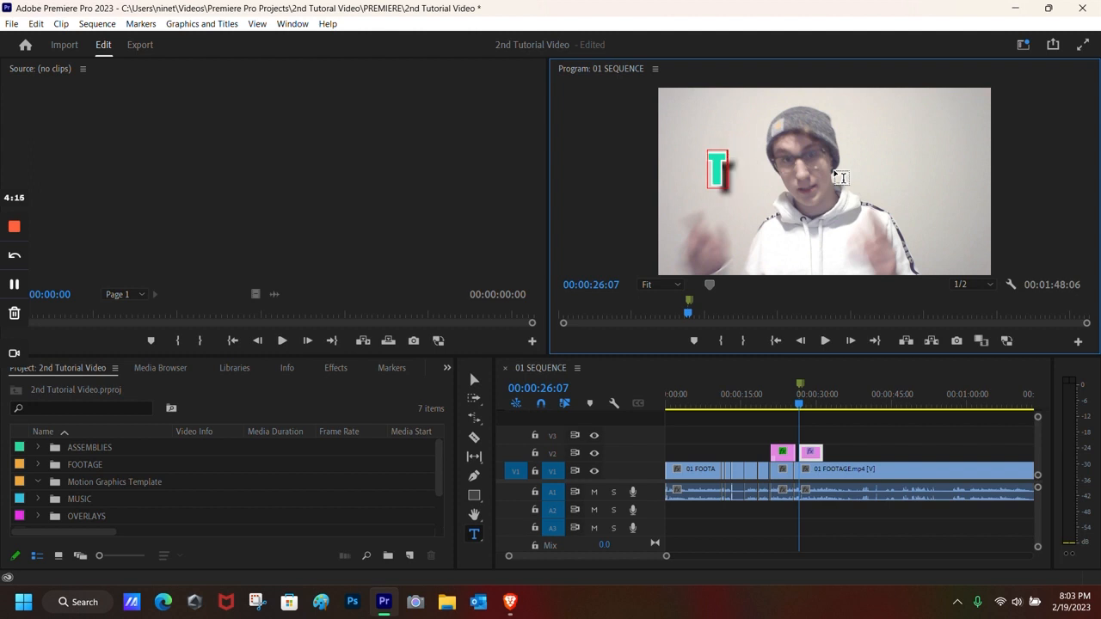
type("EXT")
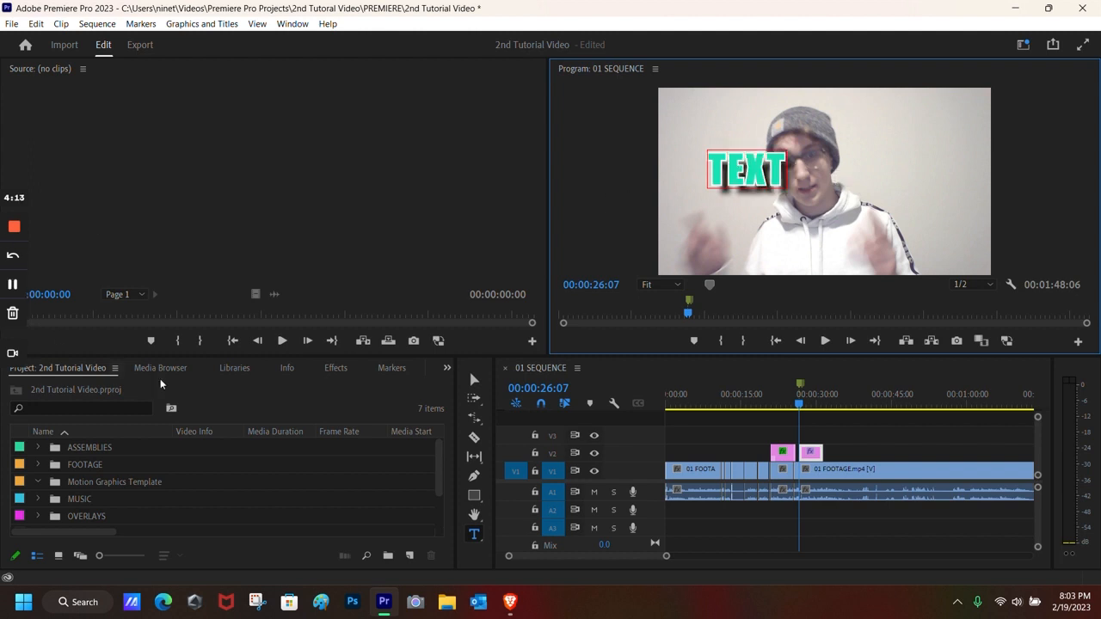
key("Escape")
Step: Add another panel to the workspace from the Window menu
right_click(762, 176)
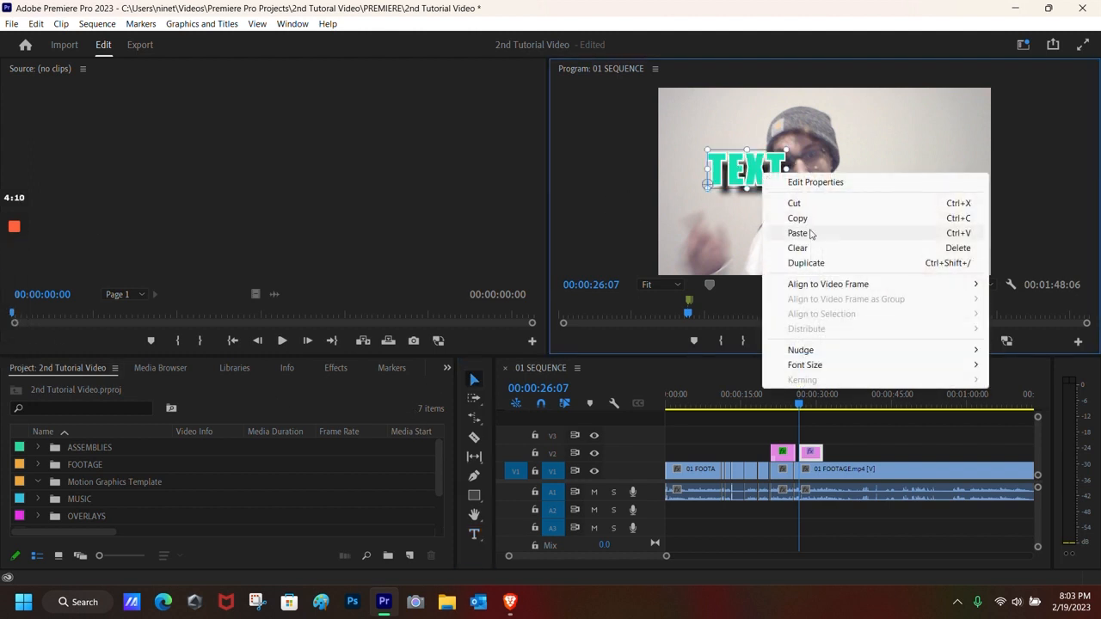
left_click(753, 178)
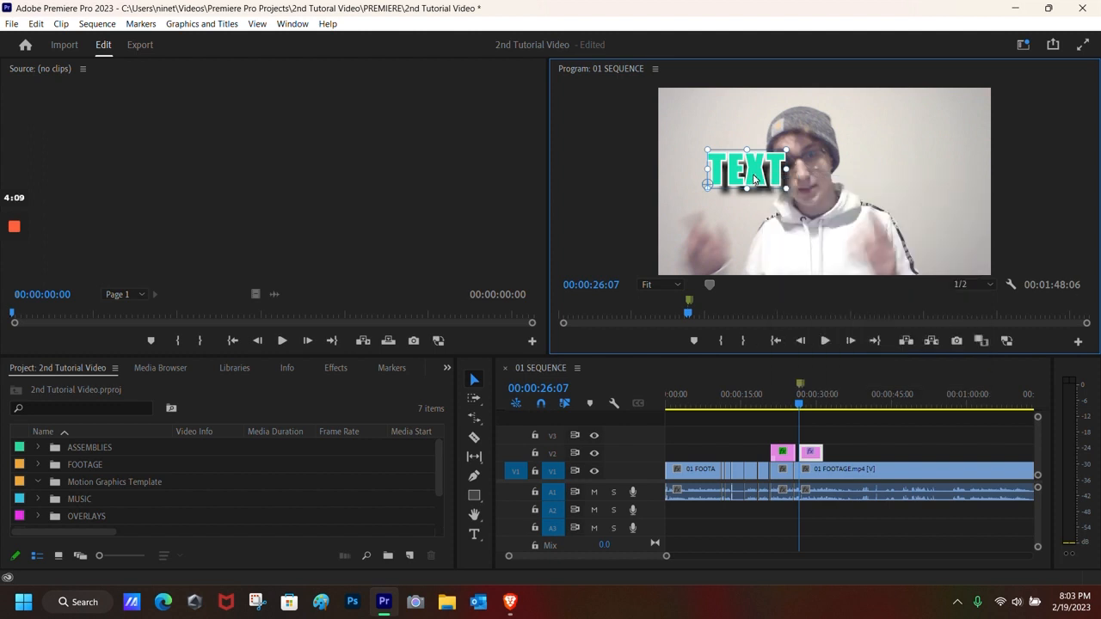
left_click(292, 23)
left_click(347, 230)
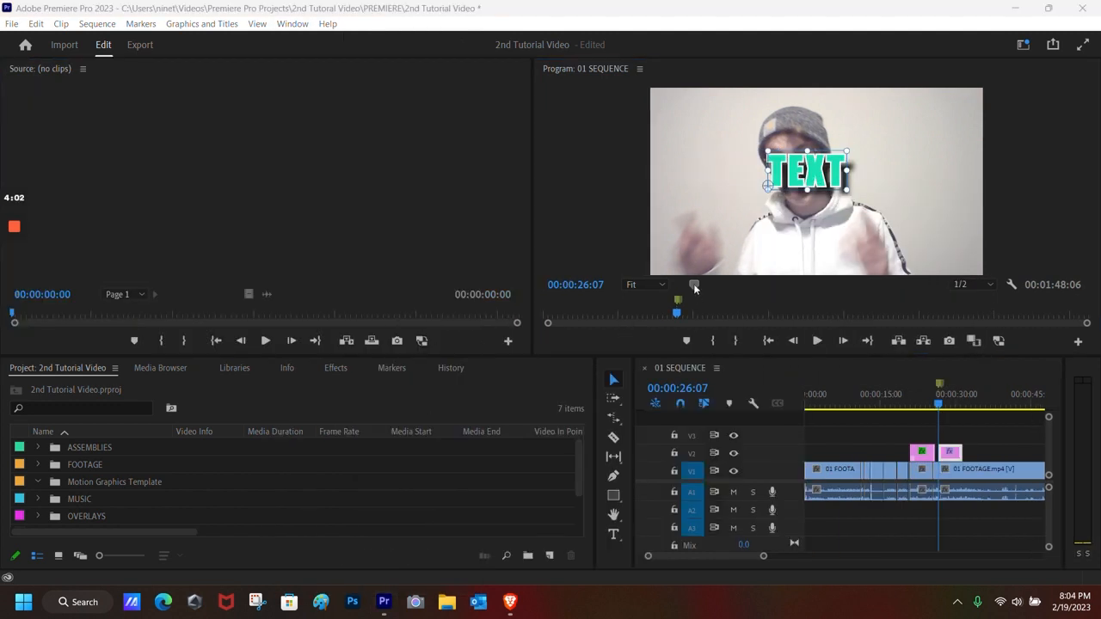
Step: Make the TEXT title's fill magenta and eyedrop a grey stroke colour from the frame
right_click(802, 176)
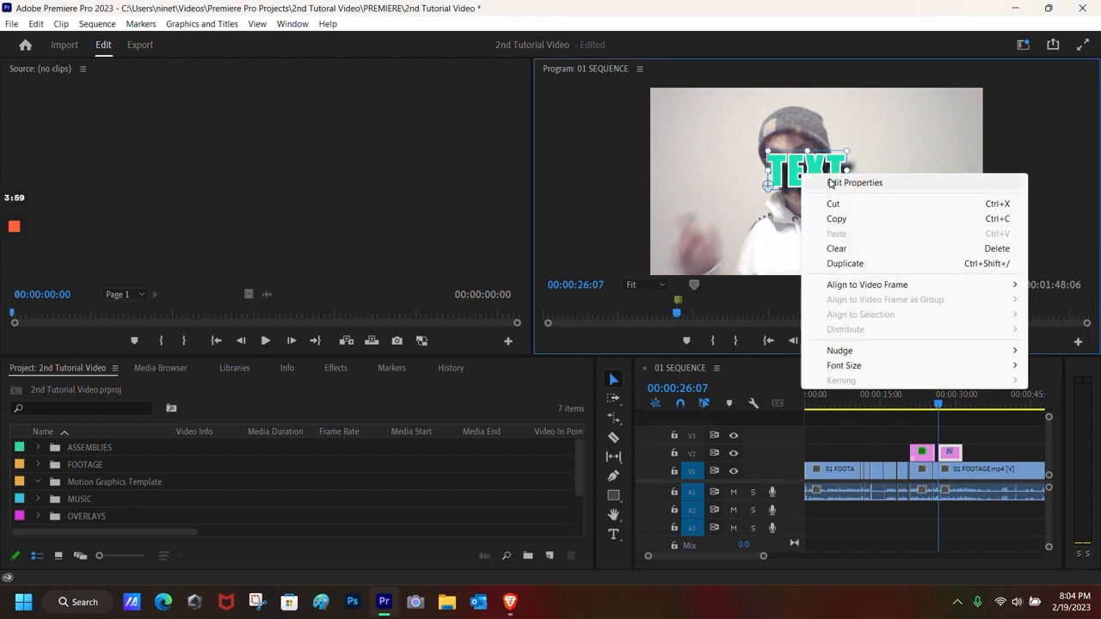
left_click(828, 186)
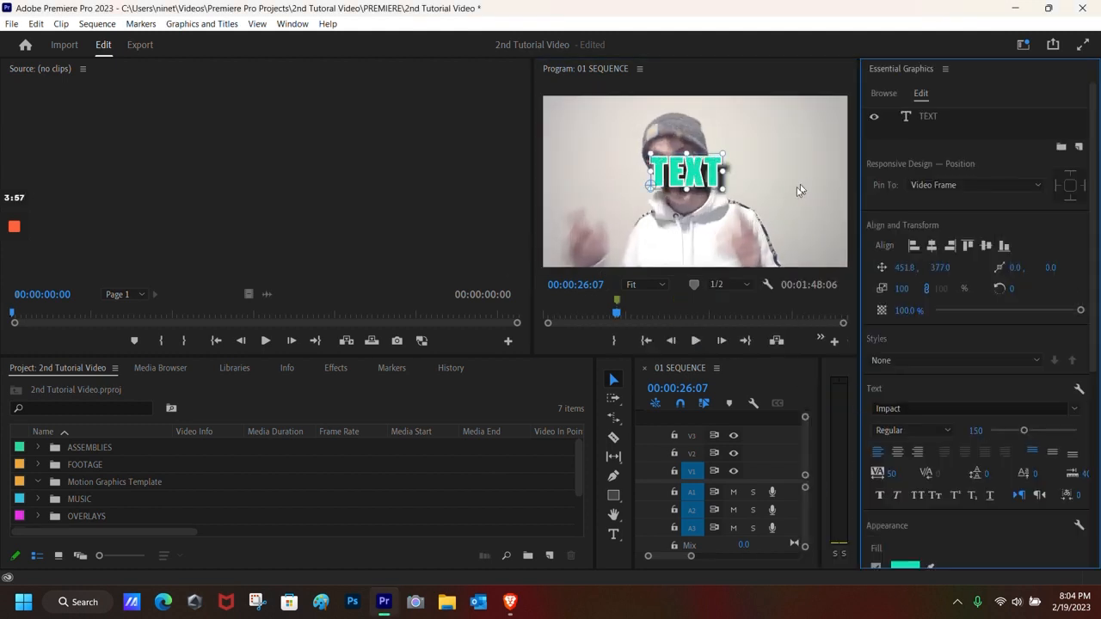
scroll(932, 397, "down", 6)
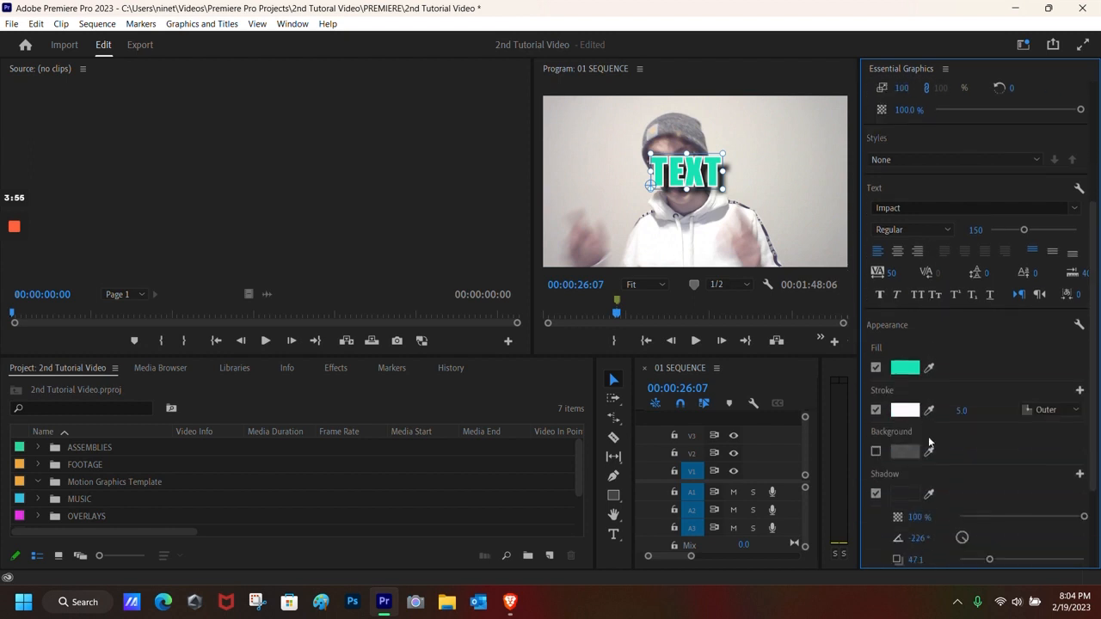
scroll(966, 482, "up", 4)
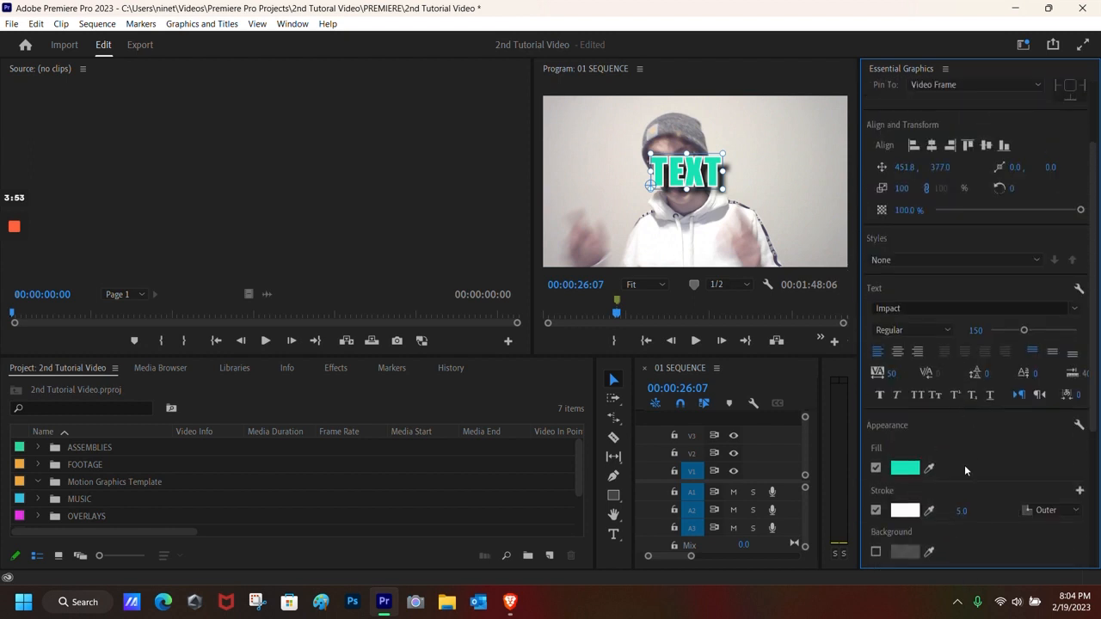
scroll(943, 471, "down", 2)
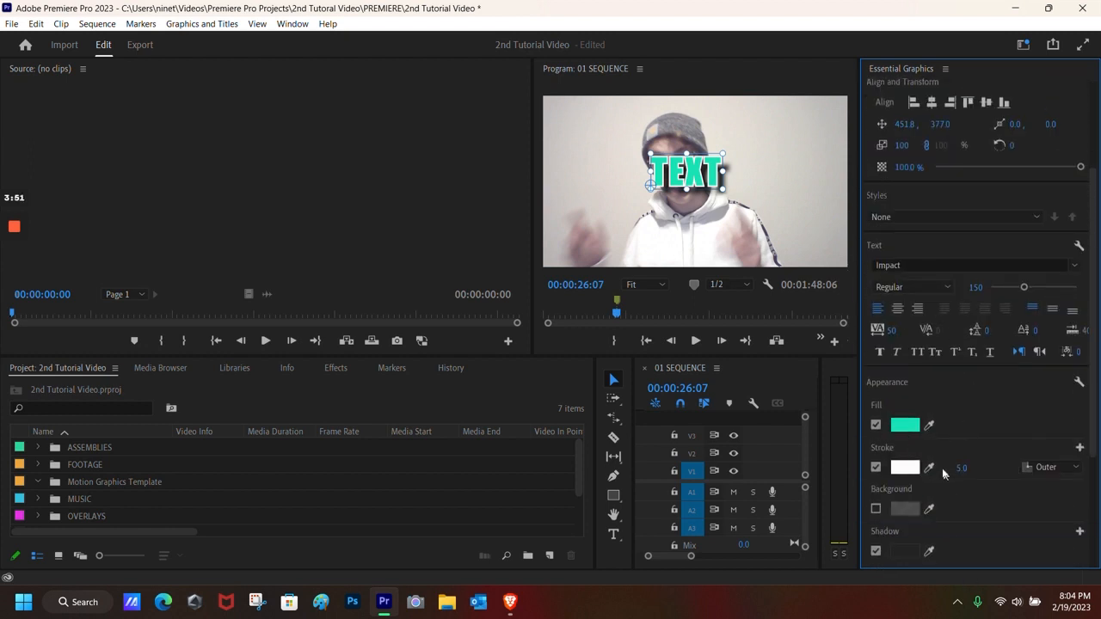
left_click(910, 401)
left_click_drag(429, 316, 428, 378)
left_click(374, 396)
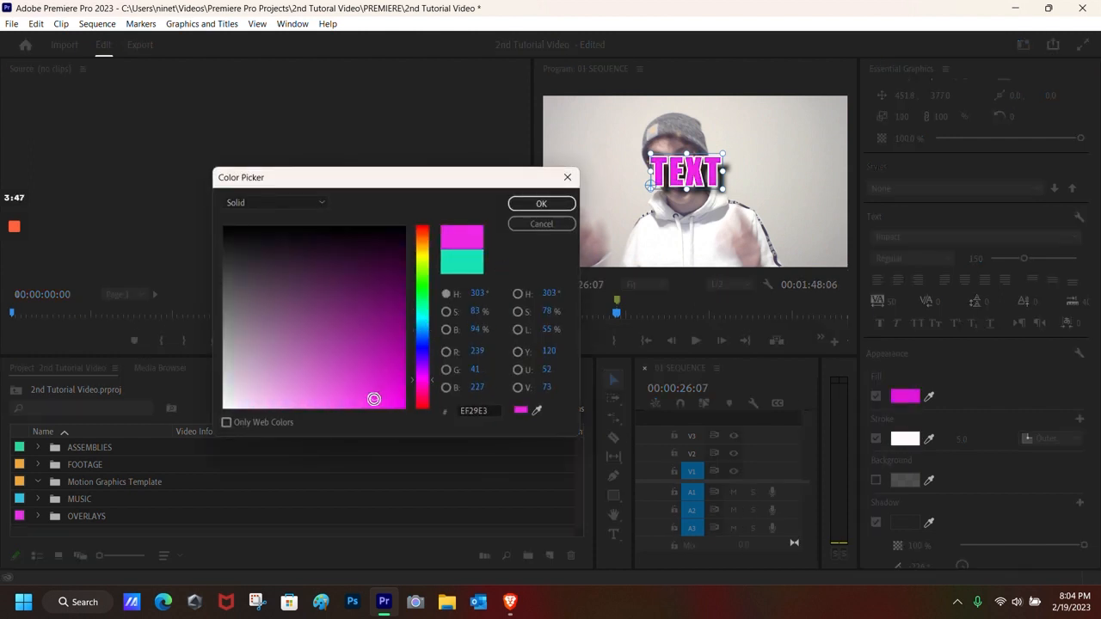
left_click(542, 204)
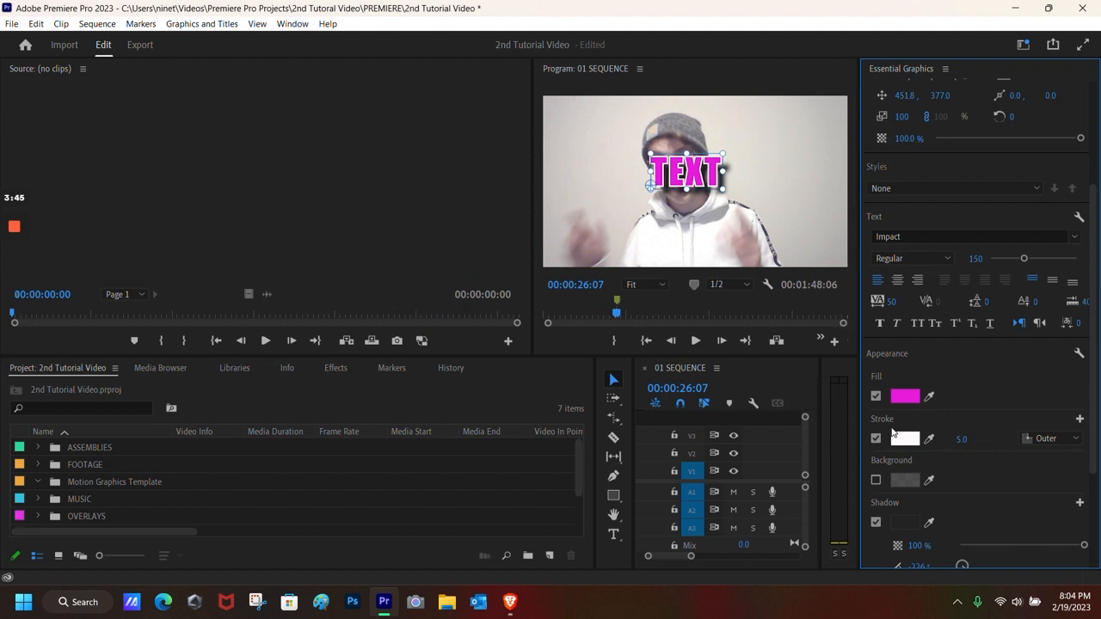
left_click(928, 438)
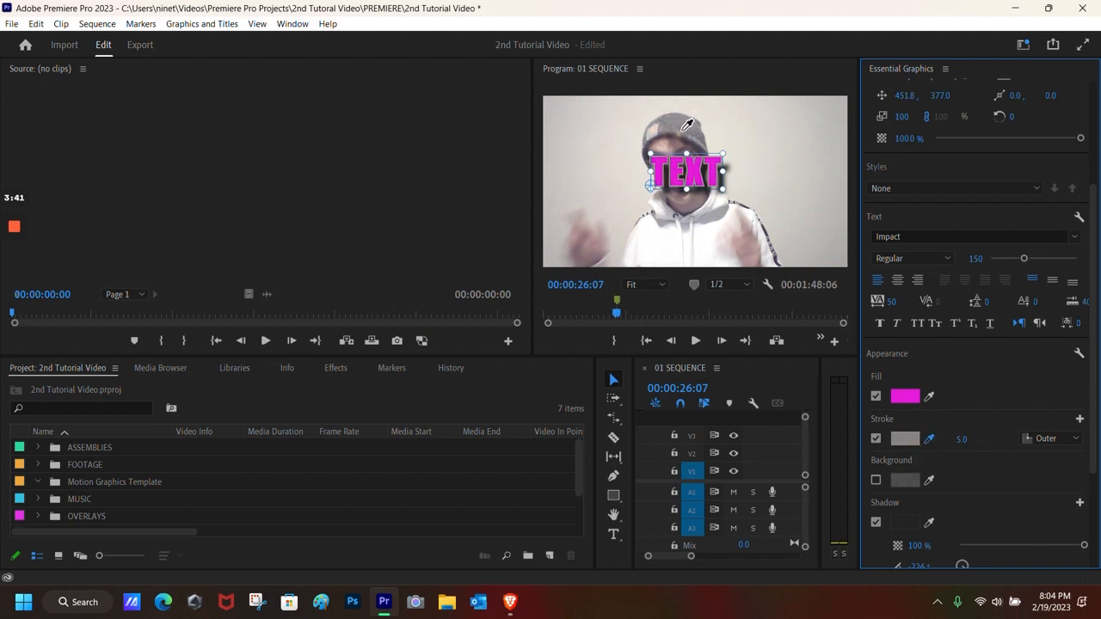
left_click(763, 226)
Step: Move TEXT top-right, lower its shadow distance to 23.0, enlarge it, and close Essential Graphics
scroll(939, 406, "down", 2)
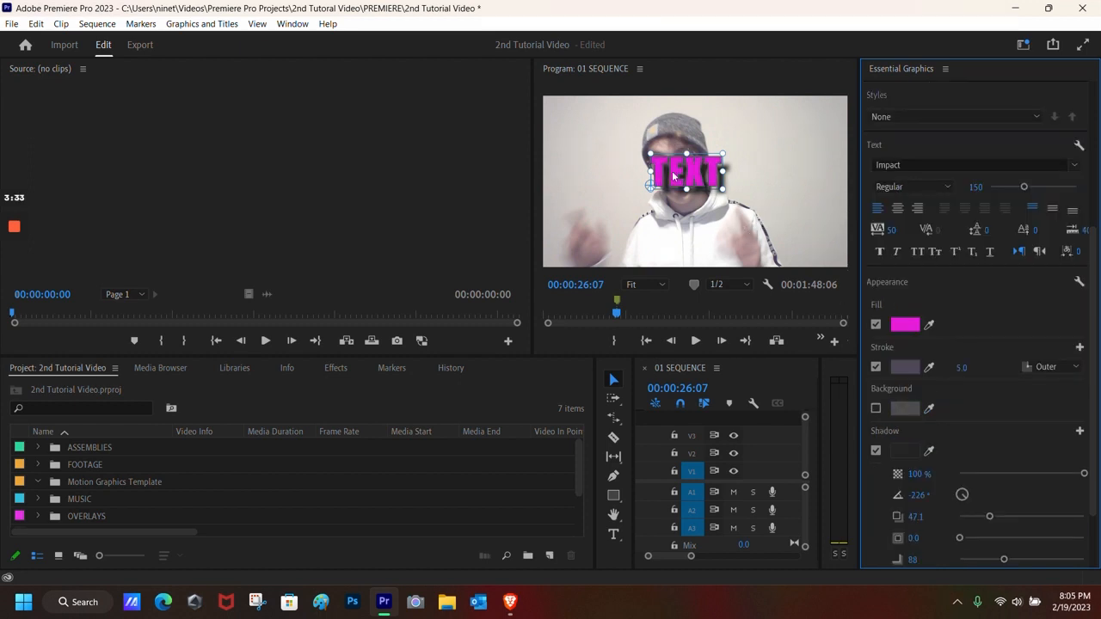
left_click_drag(683, 169, 771, 146)
scroll(954, 508, "down", 1)
left_click_drag(988, 459, 973, 456)
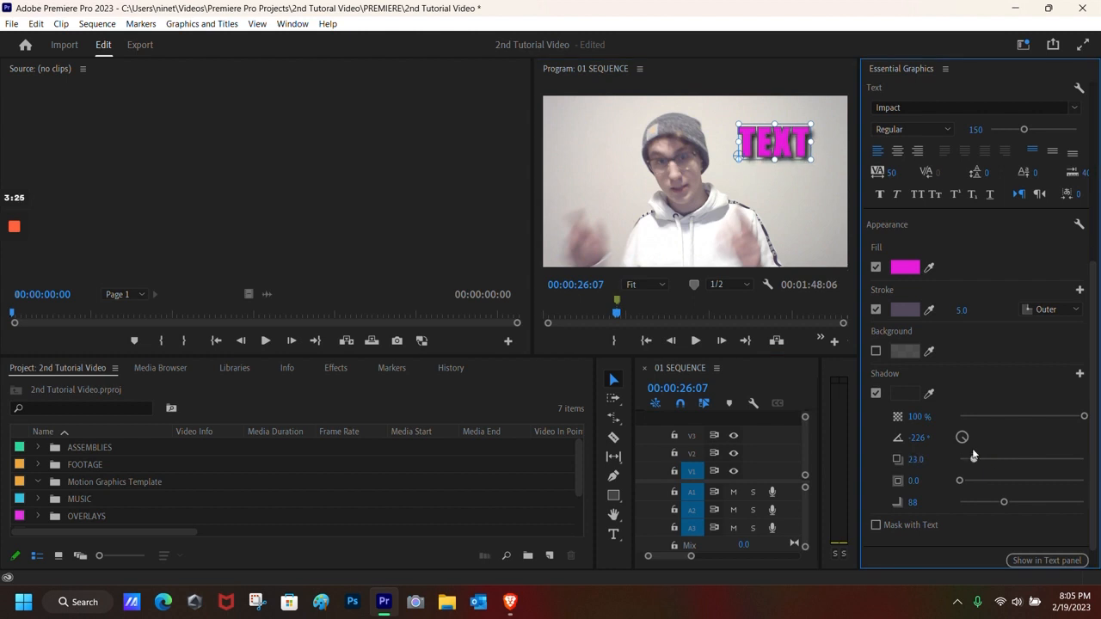
mouse_move(810, 159)
left_mouse_down()
mouse_move(828, 179)
mouse_move(818, 171)
left_mouse_up()
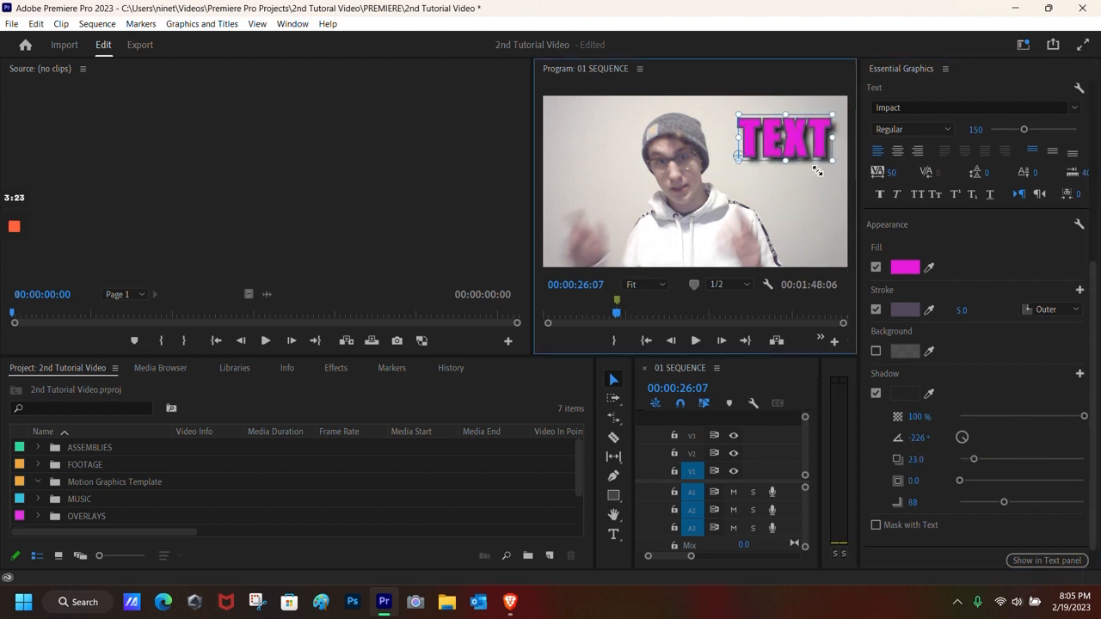
left_click(945, 68)
left_click(921, 74)
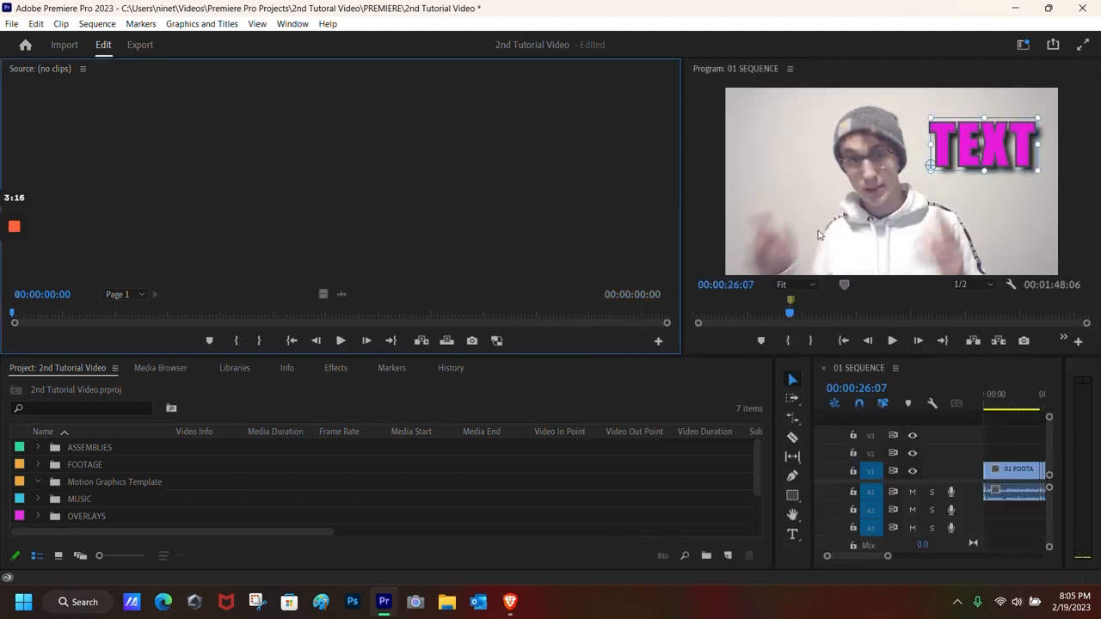
Step: Widen the Timeline panel and play the title section, stopping at 00:00:27:05
left_click_drag(683, 267, 547, 271)
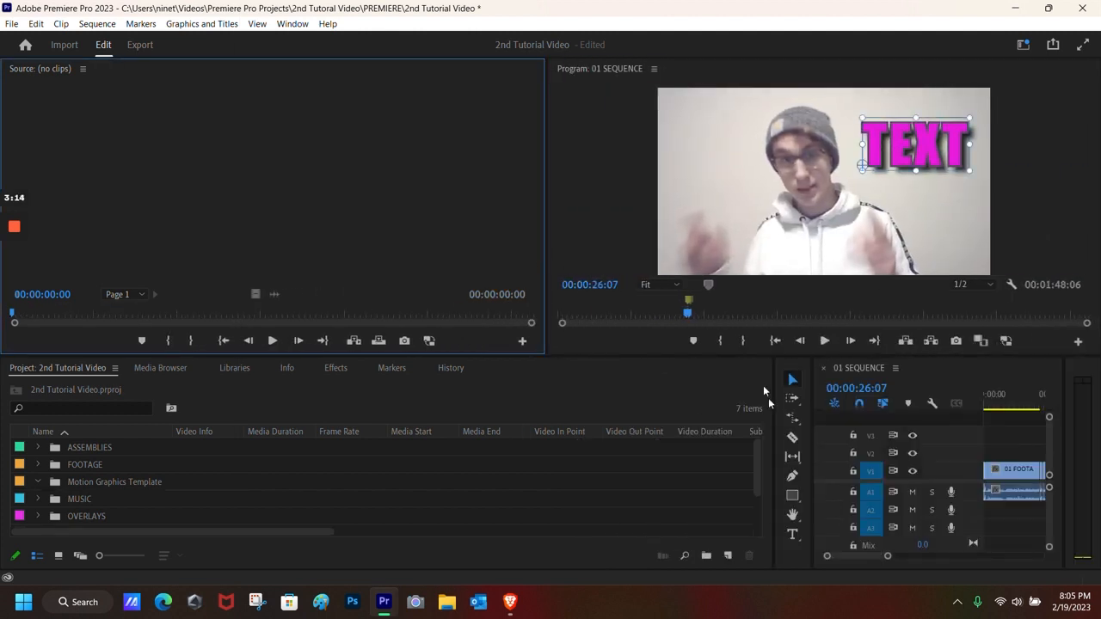
left_click_drag(773, 397, 437, 397)
left_click(823, 341)
left_click(824, 342)
Step: Scrub back to just before the title and replay it through to its end
left_click_drag(821, 454, 802, 451)
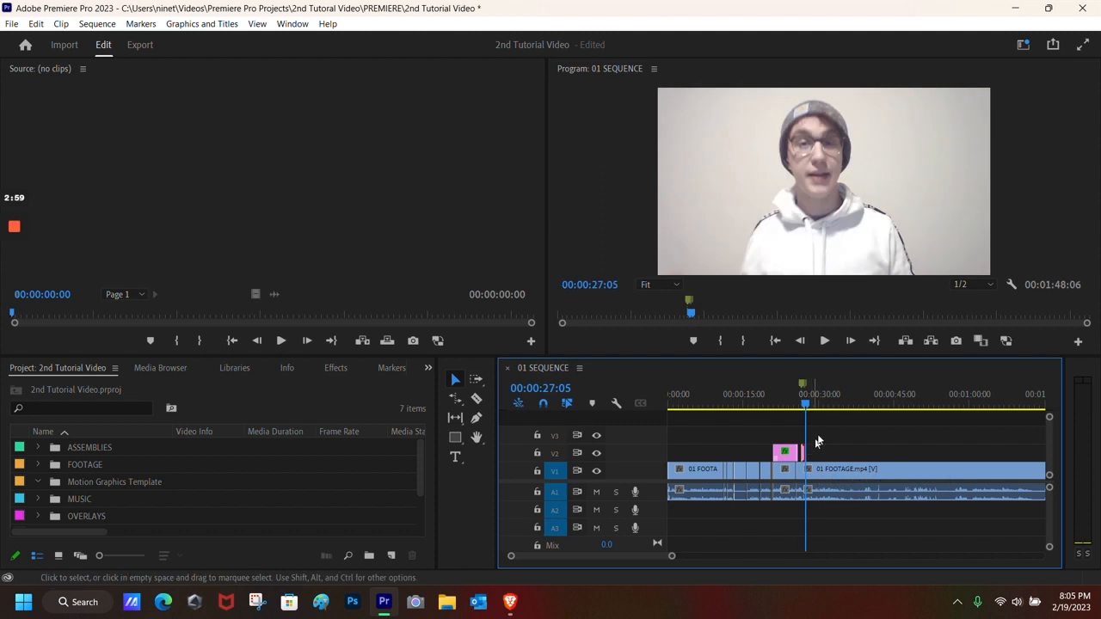
left_click_drag(804, 409, 799, 404)
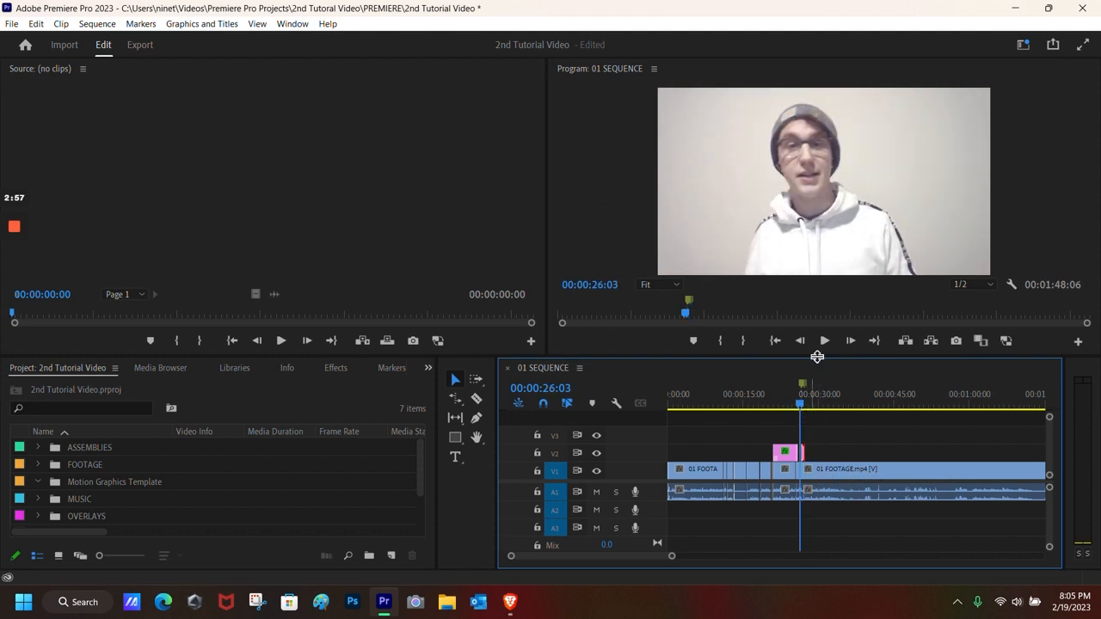
left_click(823, 340)
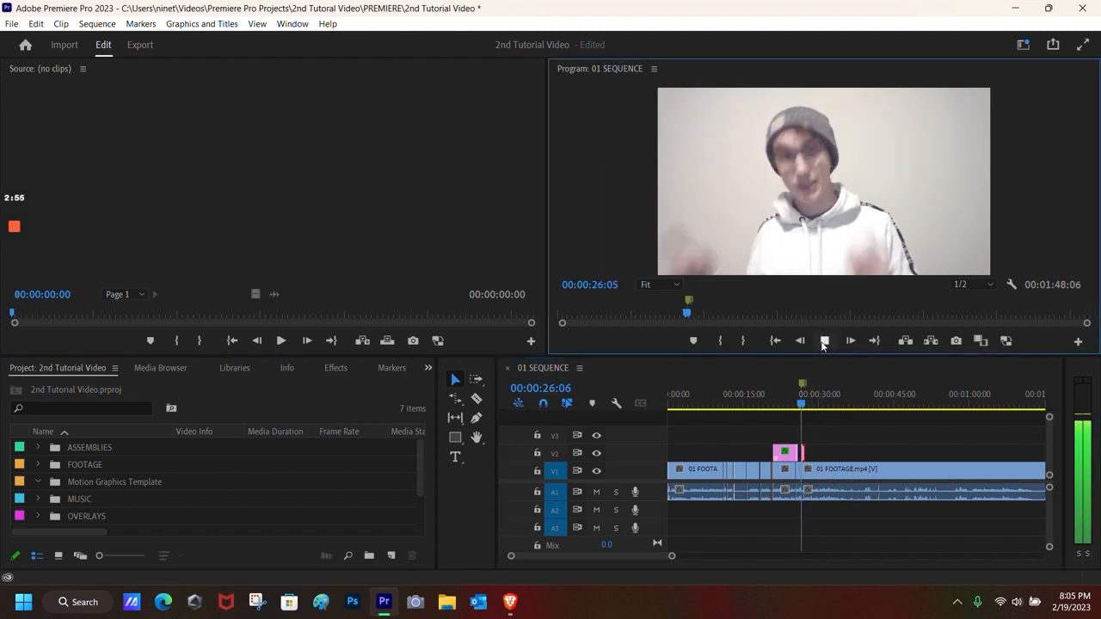
key("space")
mouse_move(14, 254)
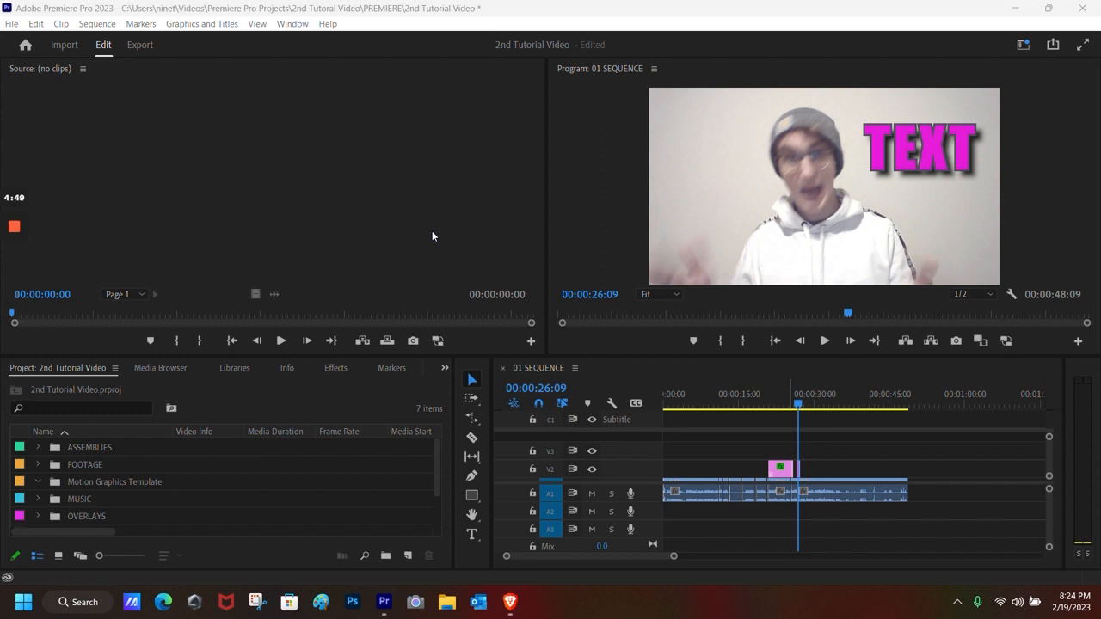
Step: Mark In at 00:00:27:07 and Out at 00:00:48:07, a 00:00:21:01 range
left_click(808, 404)
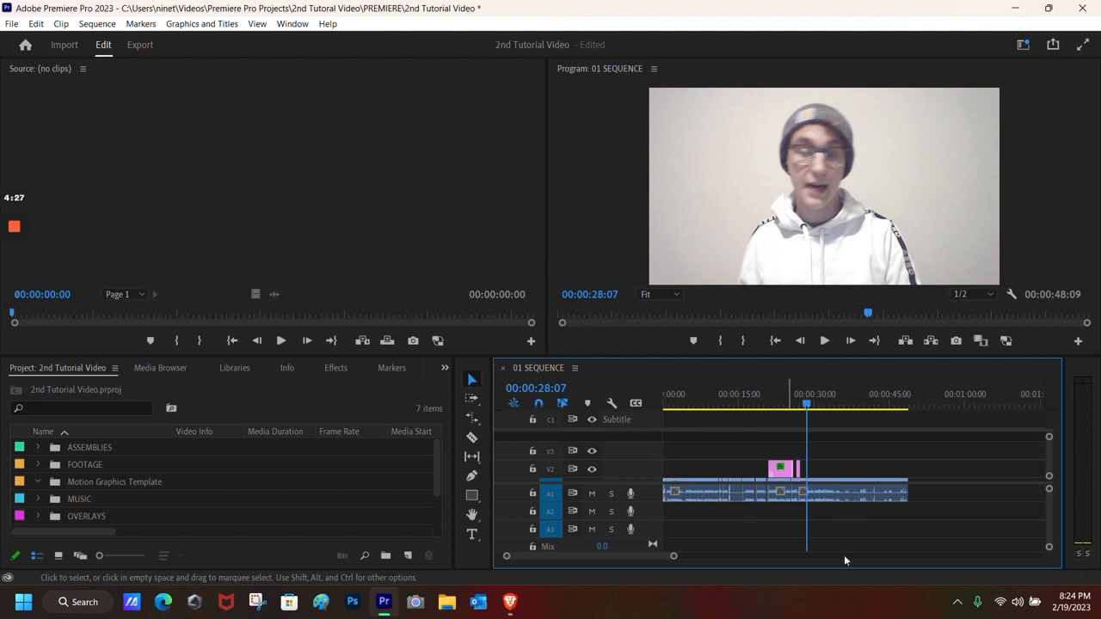
left_click_drag(807, 406, 803, 407)
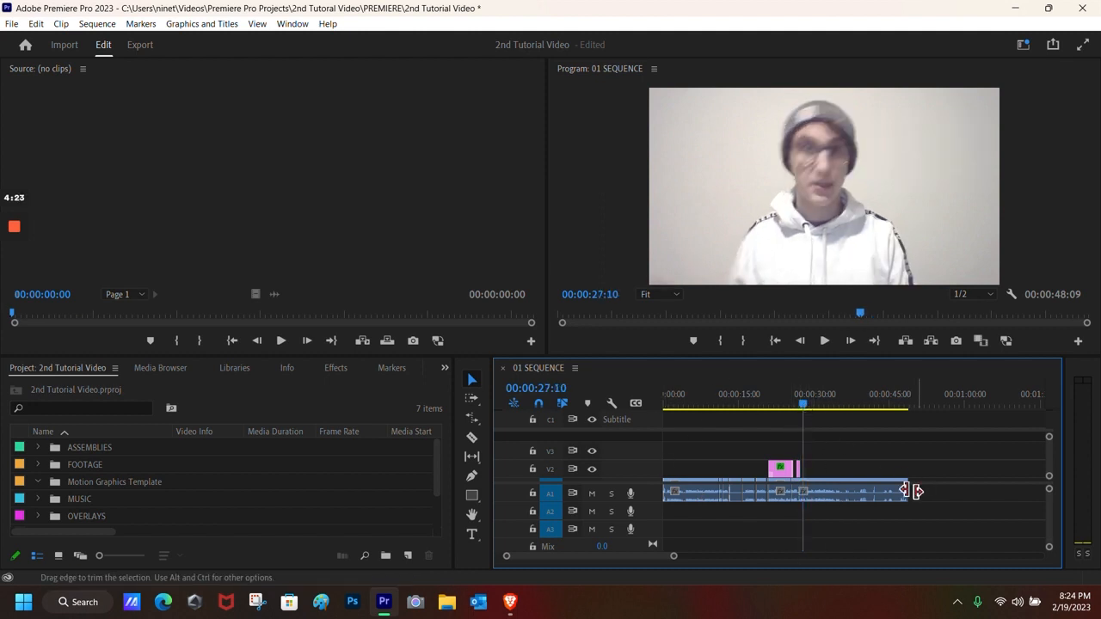
left_click_drag(806, 408, 802, 409)
key("i")
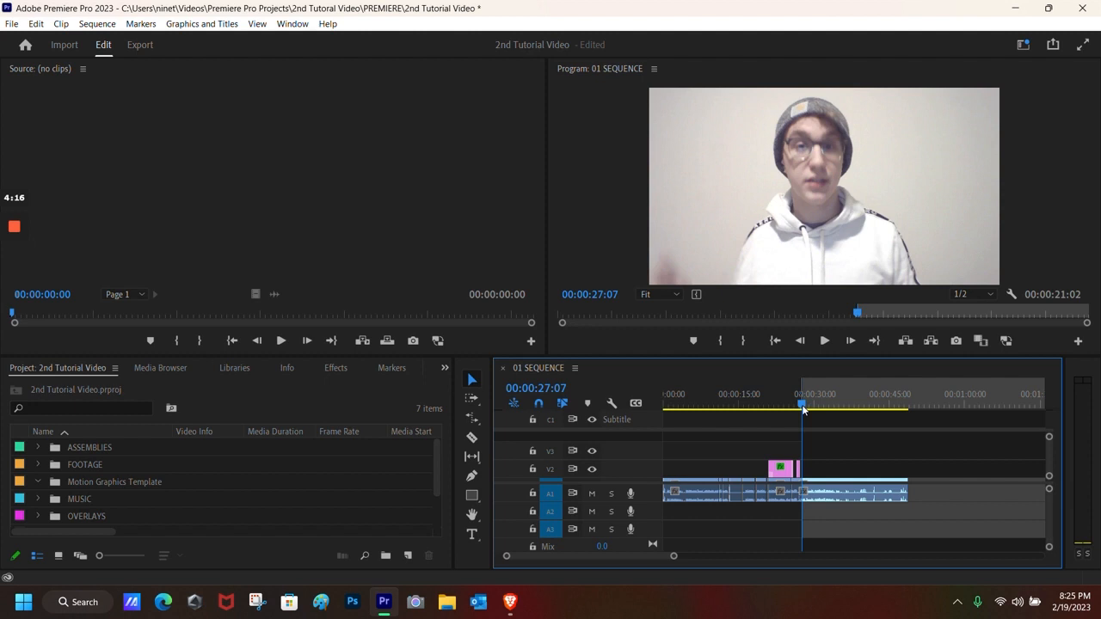
left_click_drag(803, 410, 908, 417)
key("o")
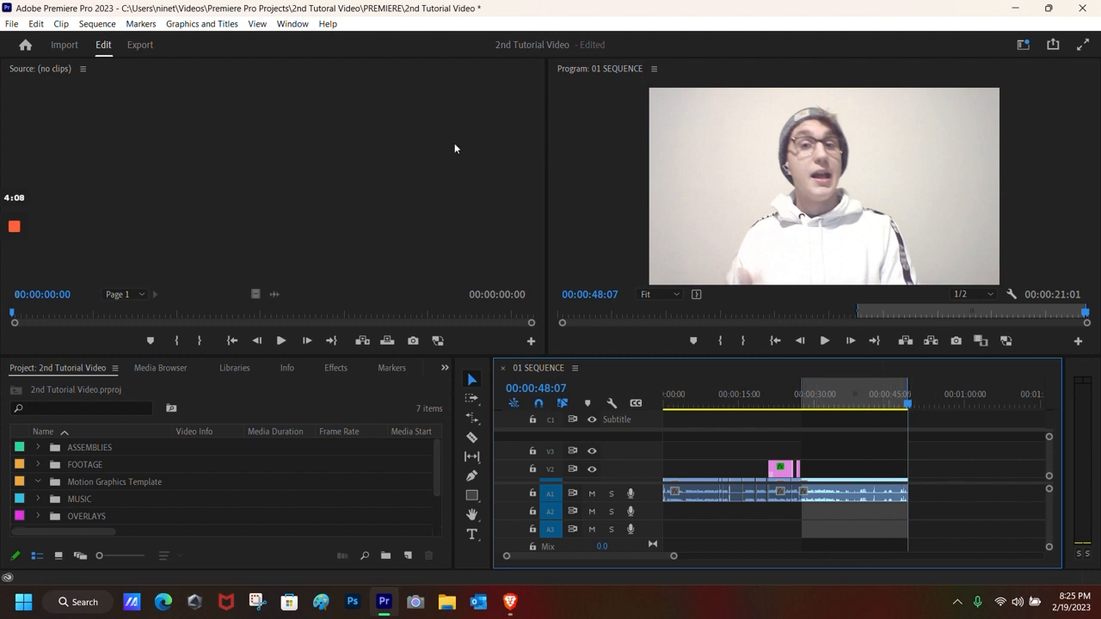
Step: Open Window > Text, browse its Captions and Graphics tabs, then open the Transcript's actions menu
left_click(292, 24)
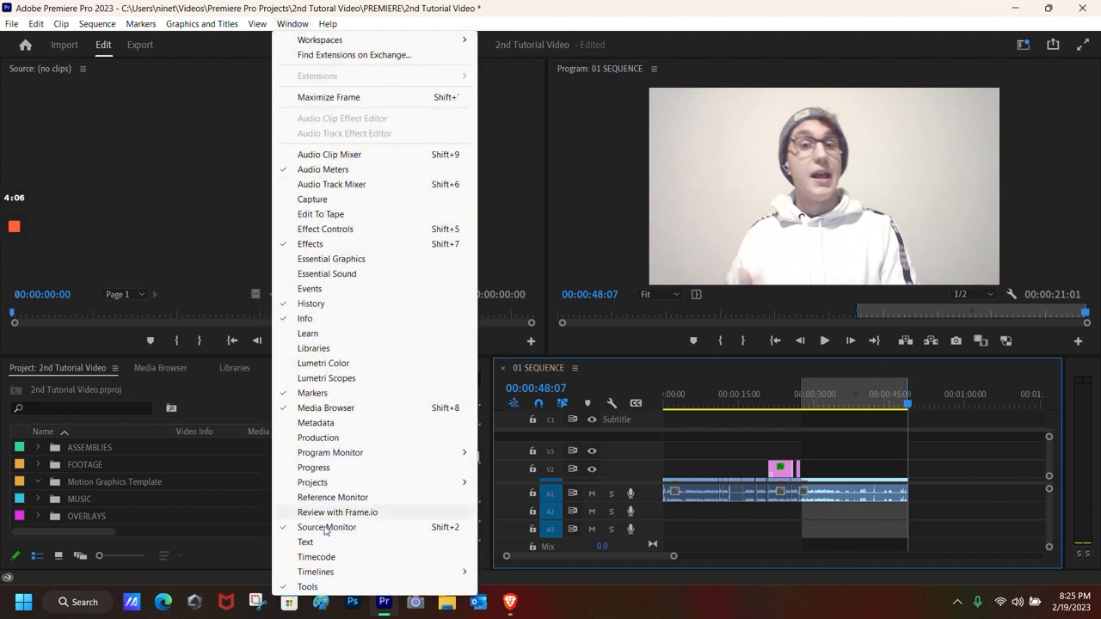
left_click(319, 543)
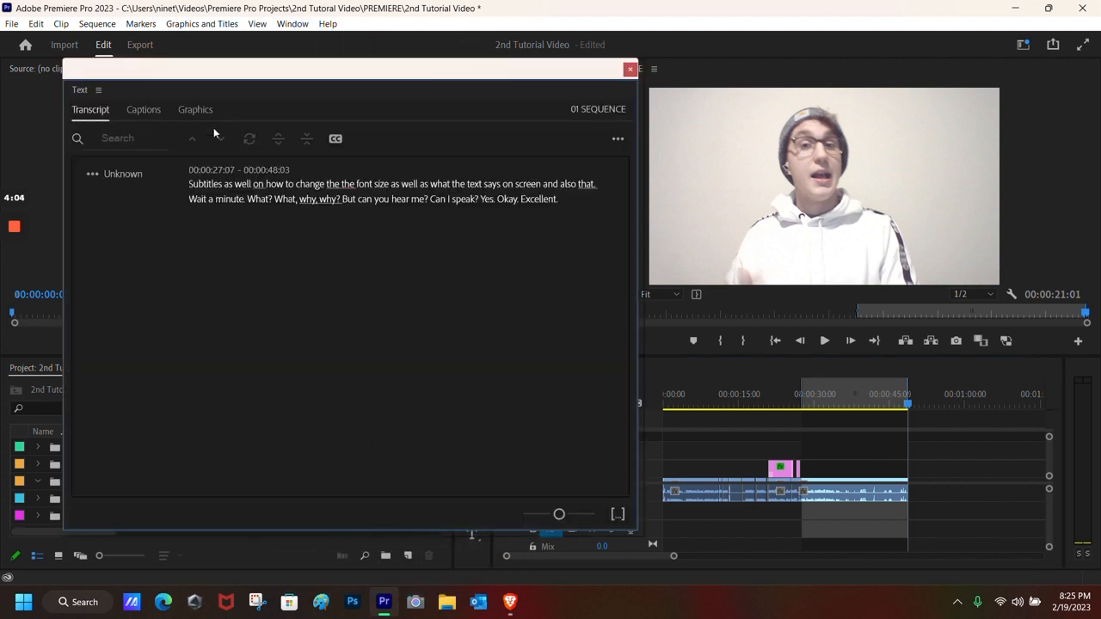
left_click(148, 113)
left_click(198, 108)
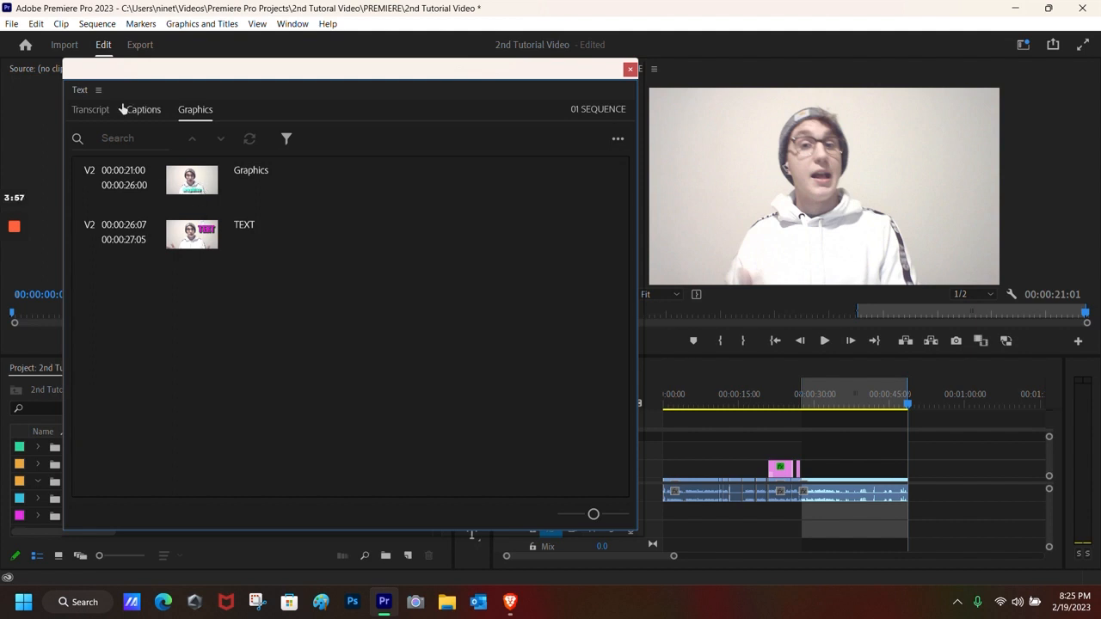
left_click(94, 114)
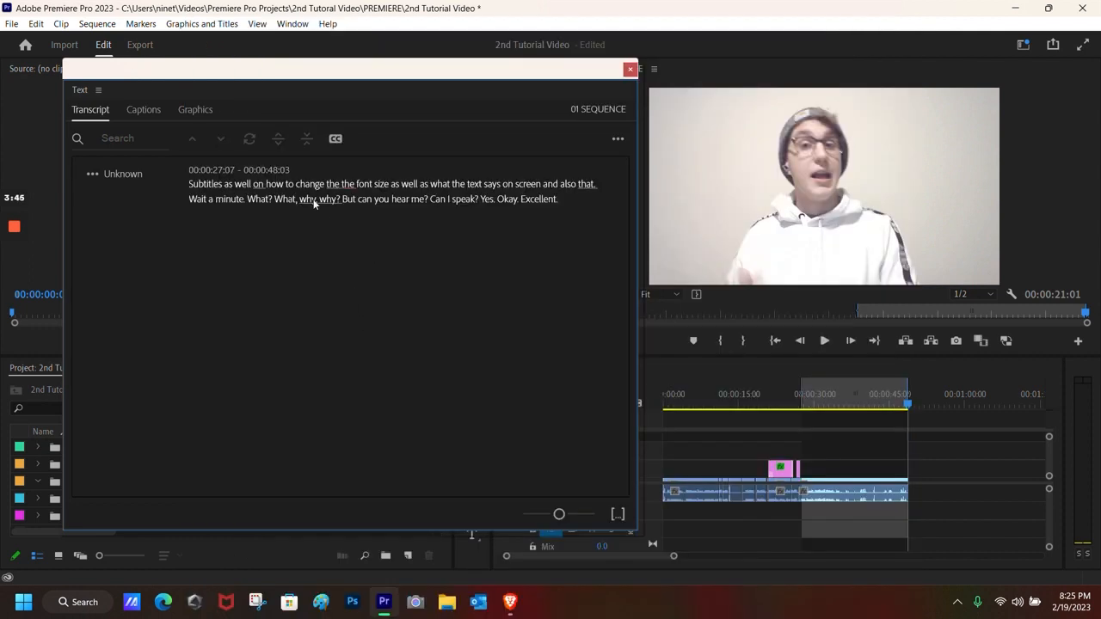
left_click(617, 139)
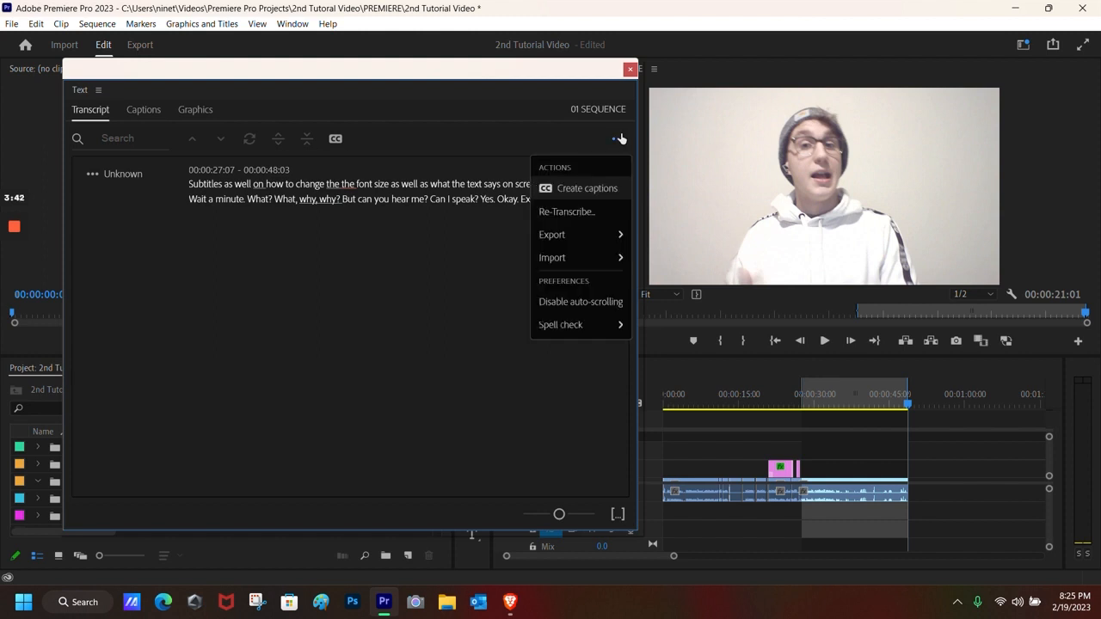
Step: Re-transcribe Audio 1 for the In-to-Out range only, leaving speaker labeling unchanged
left_click(582, 212)
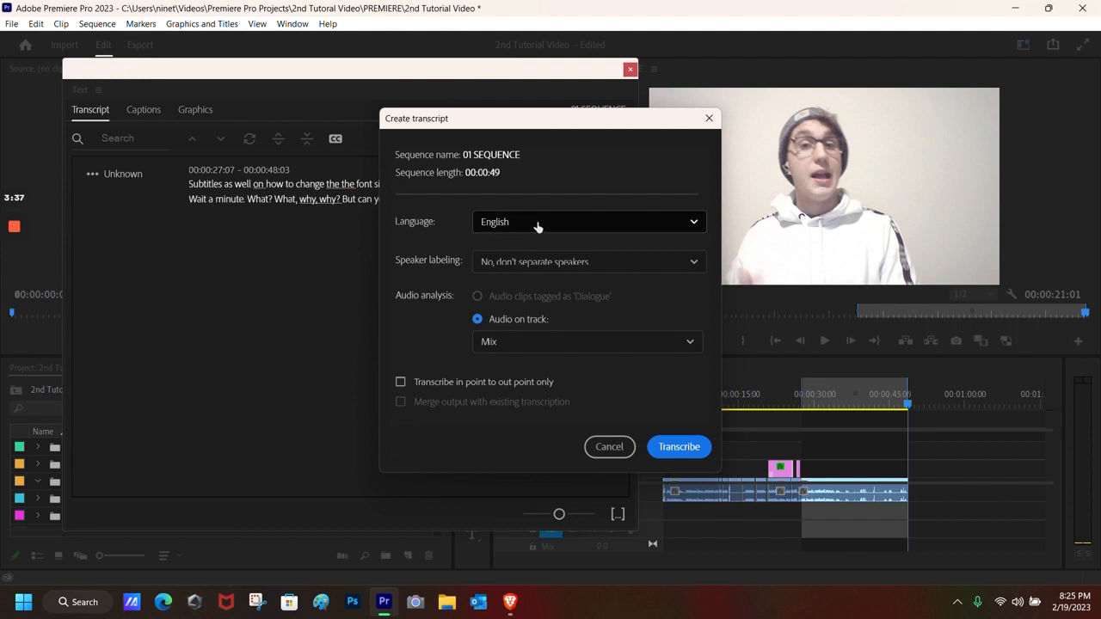
left_click(602, 264)
left_click(602, 264)
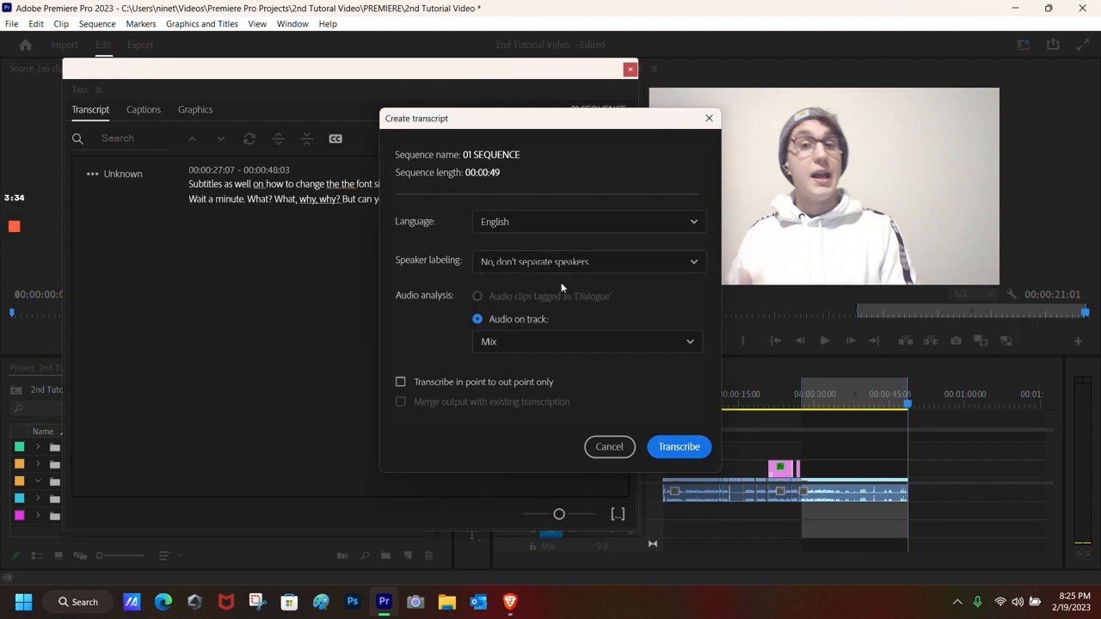
left_click(551, 348)
left_click(508, 392)
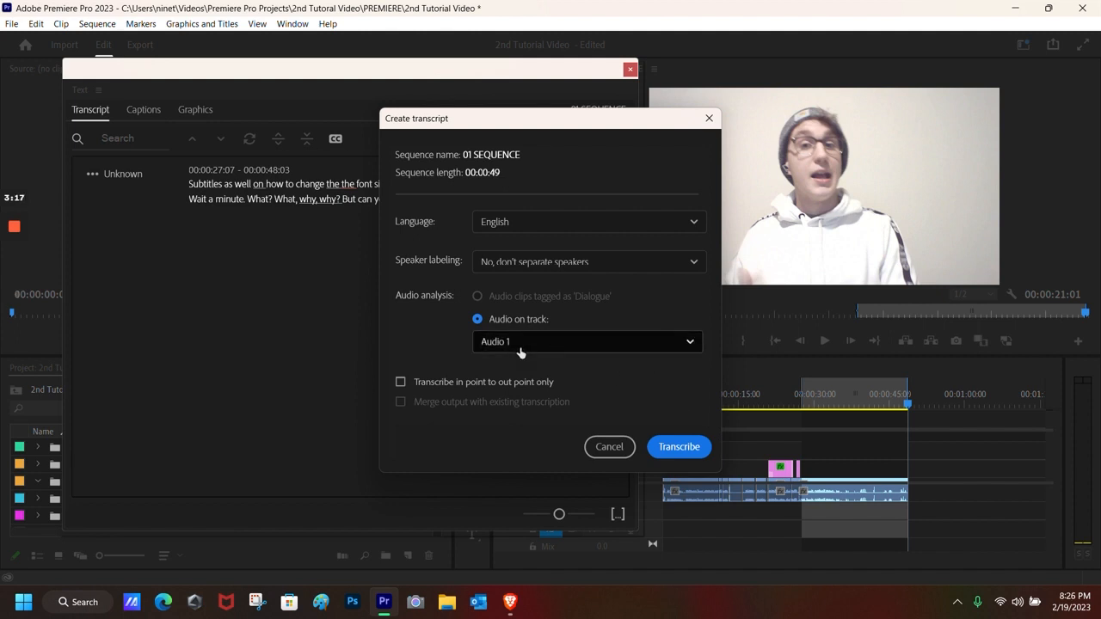
left_click(400, 383)
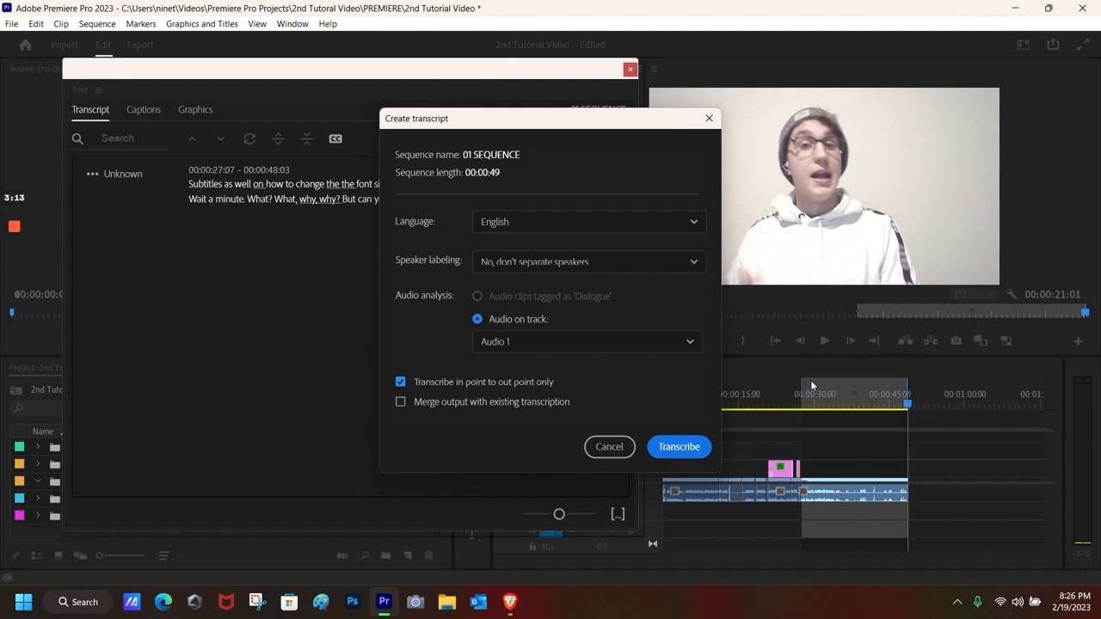
left_click(676, 447)
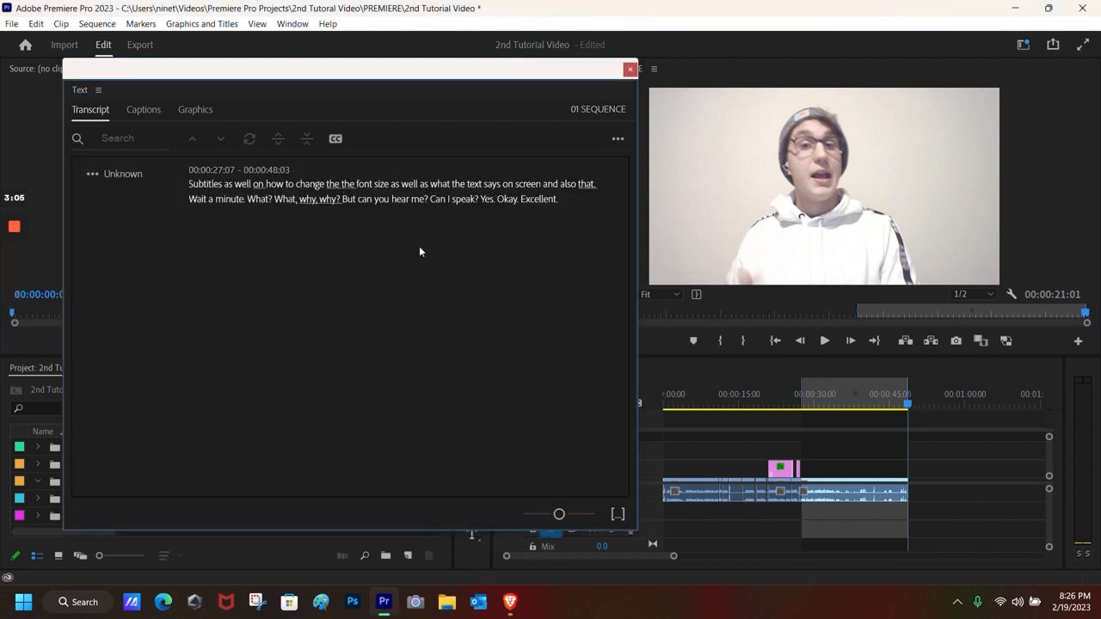
Step: Create captions from the transcript using the default Subtitle preset
left_click(618, 138)
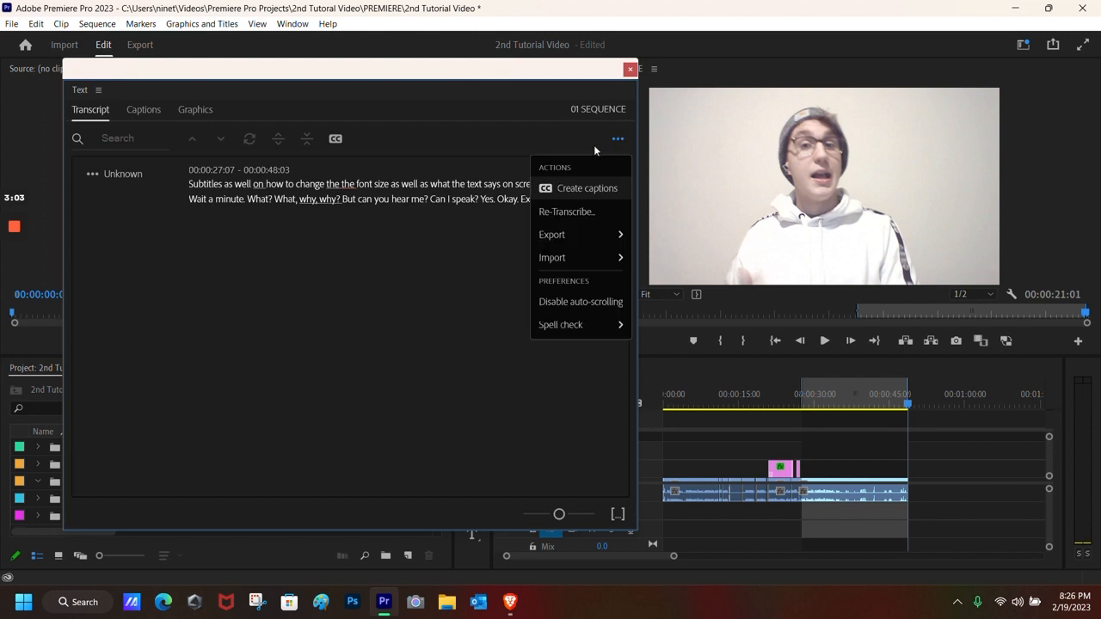
left_click(550, 189)
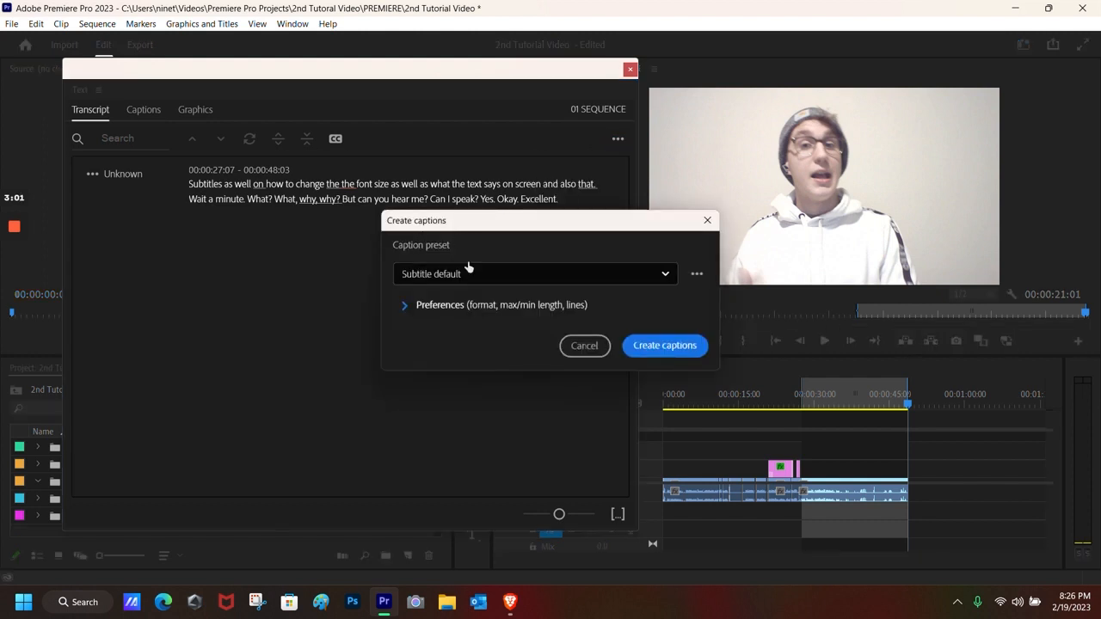
left_click(565, 272)
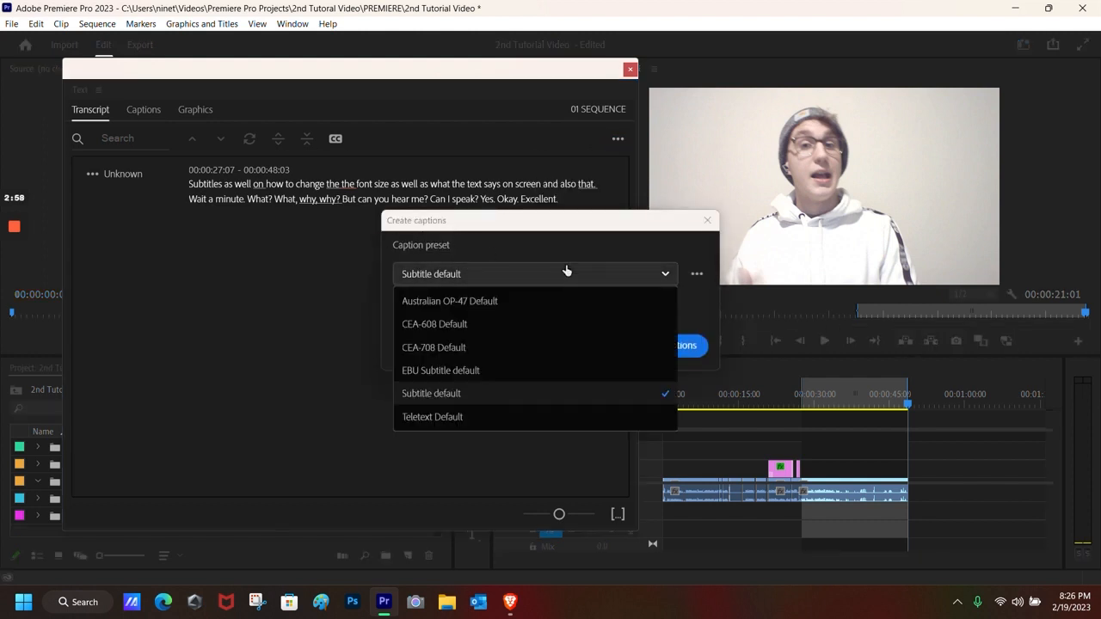
left_click(565, 271)
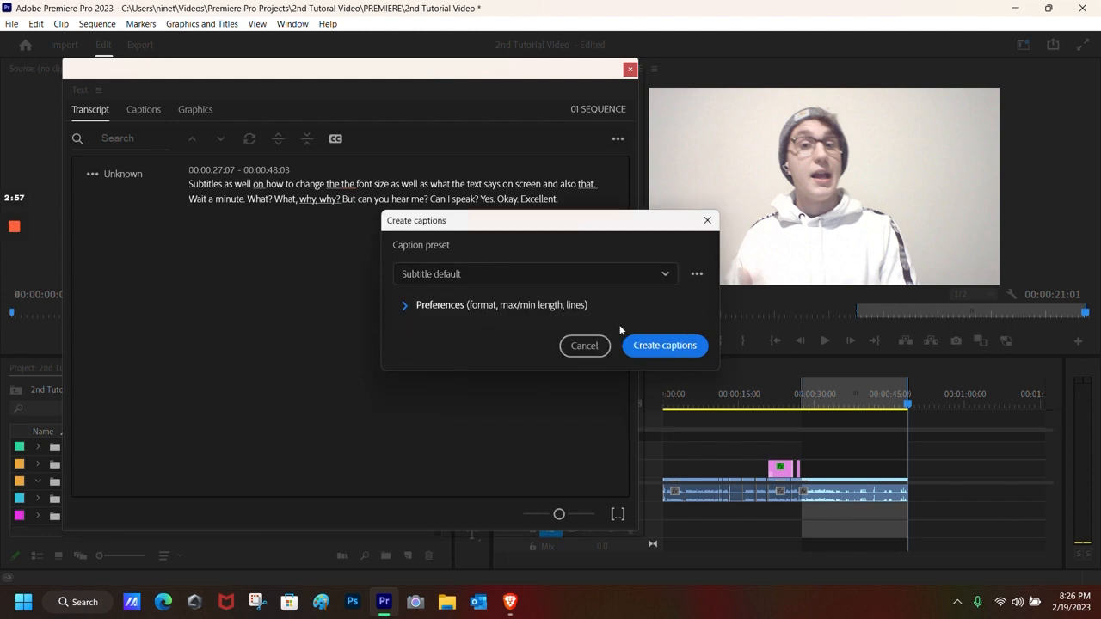
left_click(664, 345)
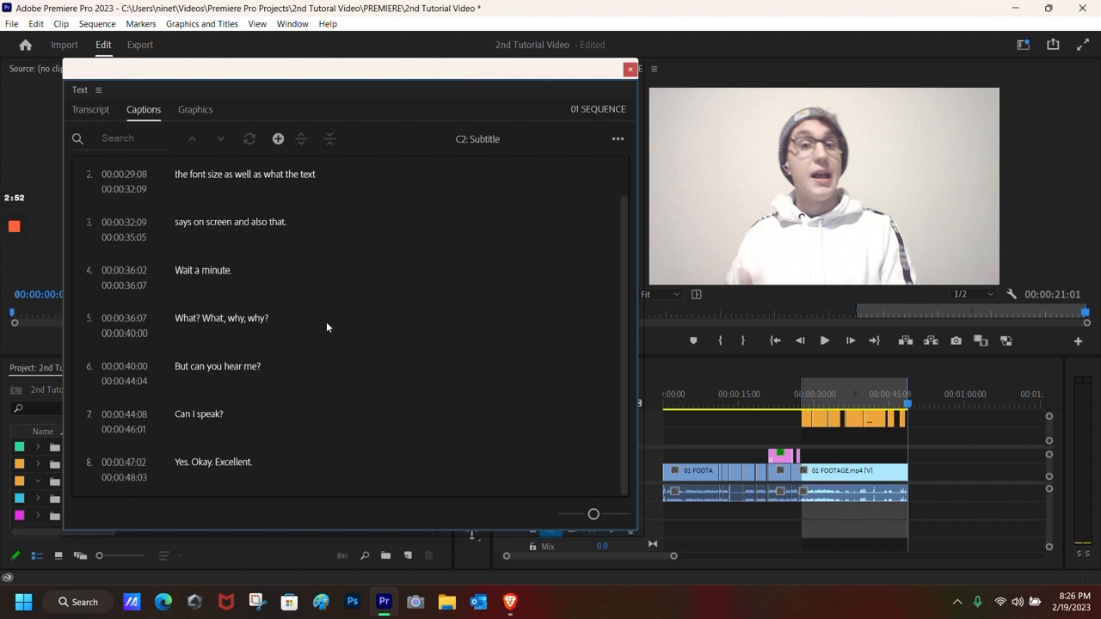
Step: Scroll the Captions list to the top, nudge the Text panel, and jump to caption 1 at 00:00:27:07
scroll(249, 300, "up", 1)
scroll(262, 292, "down", 1)
scroll(266, 284, "up", 1)
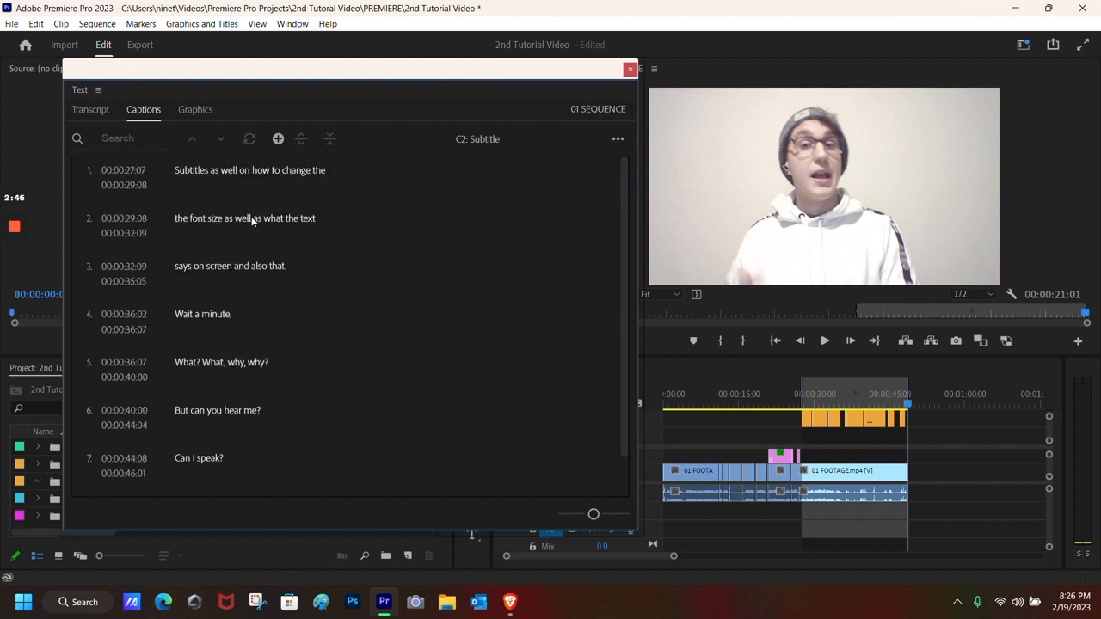
left_click_drag(593, 71, 604, 82)
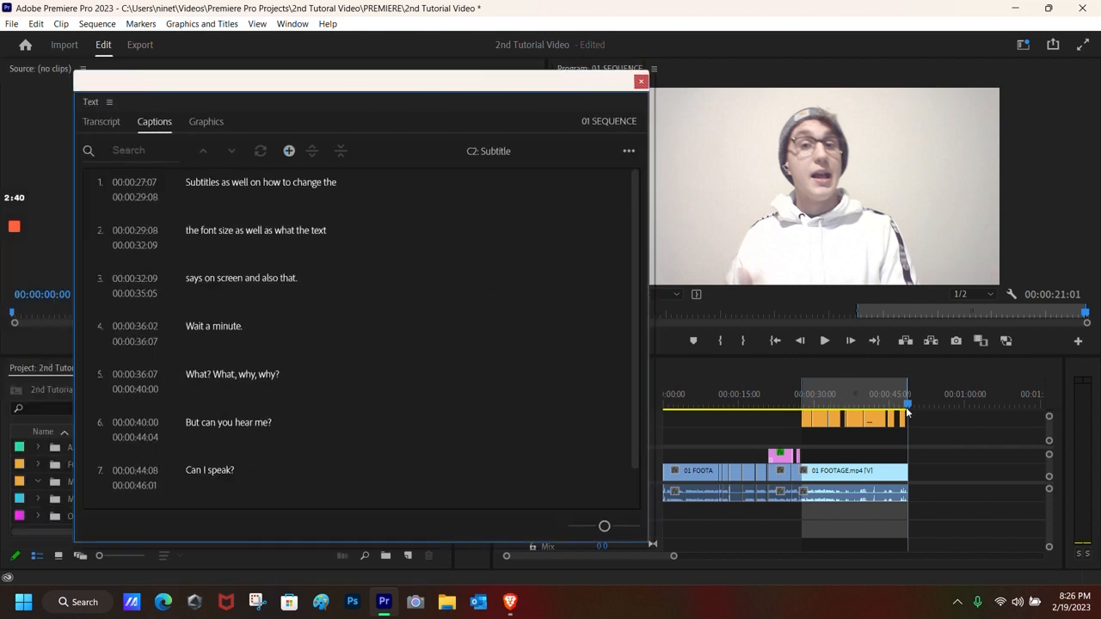
left_click(842, 400)
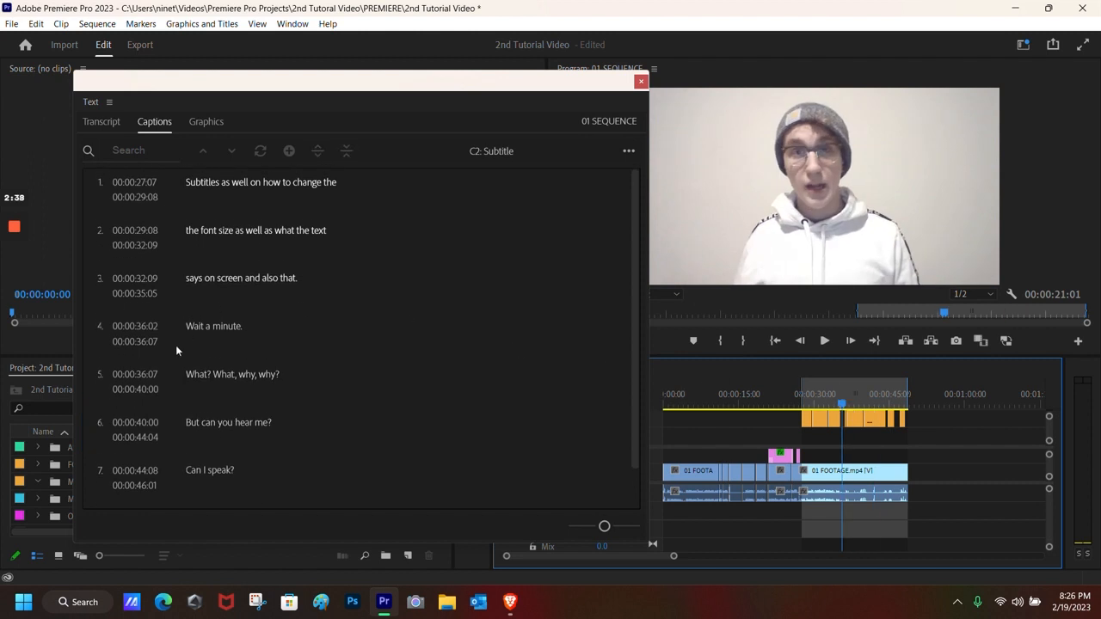
left_click(272, 183)
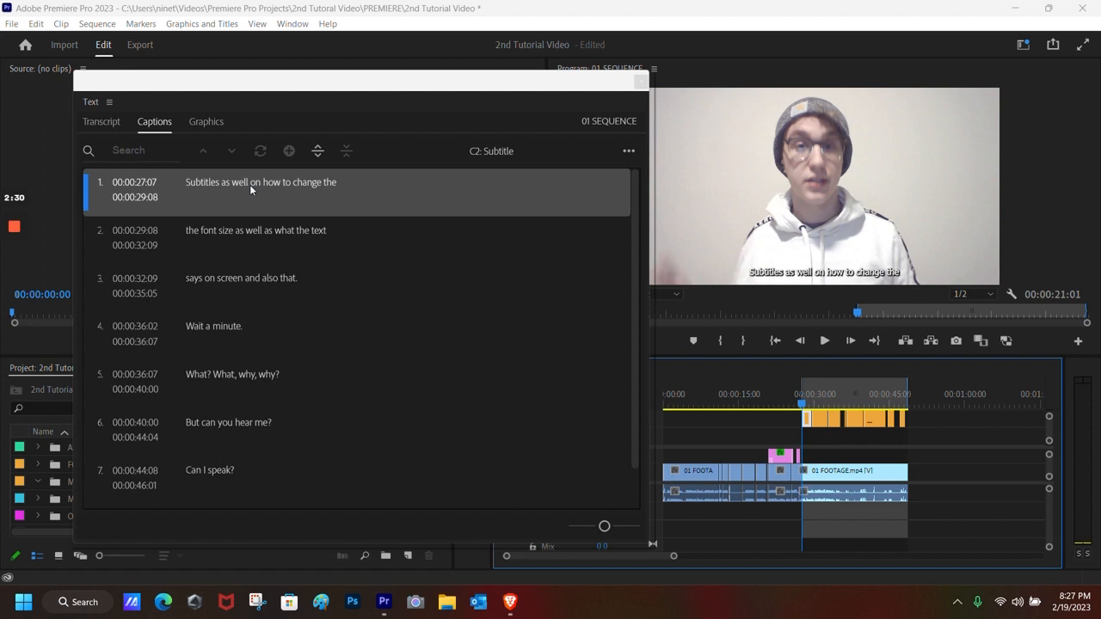
Step: Change 'on' to 'and' in caption 1 so it reads 'Subtitles, as well and how to change the'
left_click(266, 183)
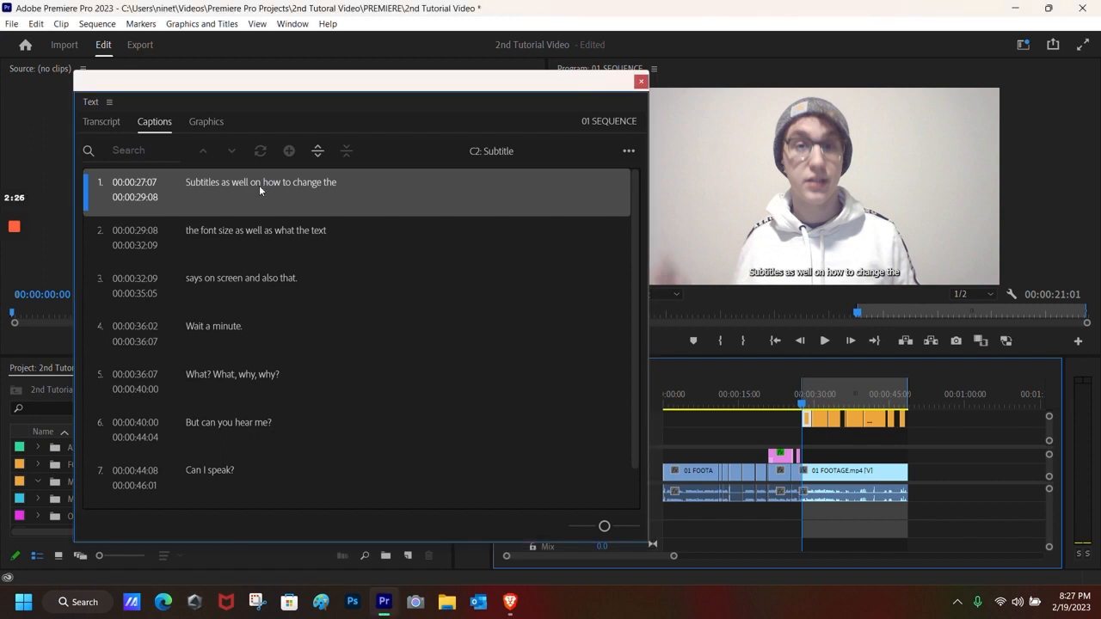
double_click(259, 185)
left_click(277, 185)
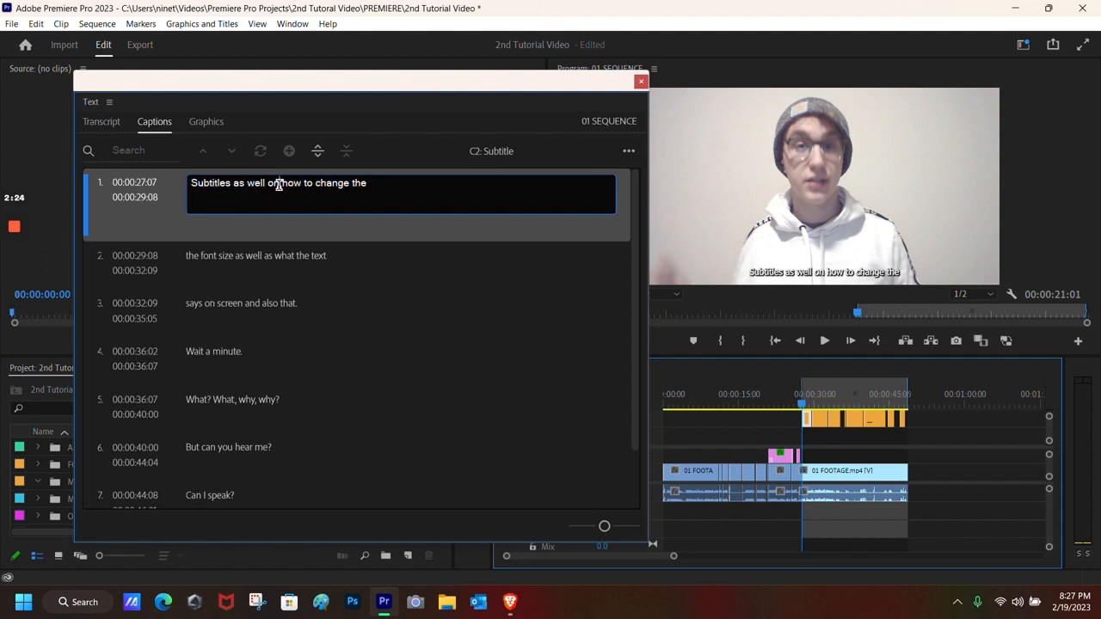
key("BackSpace")
key("BackSpace")
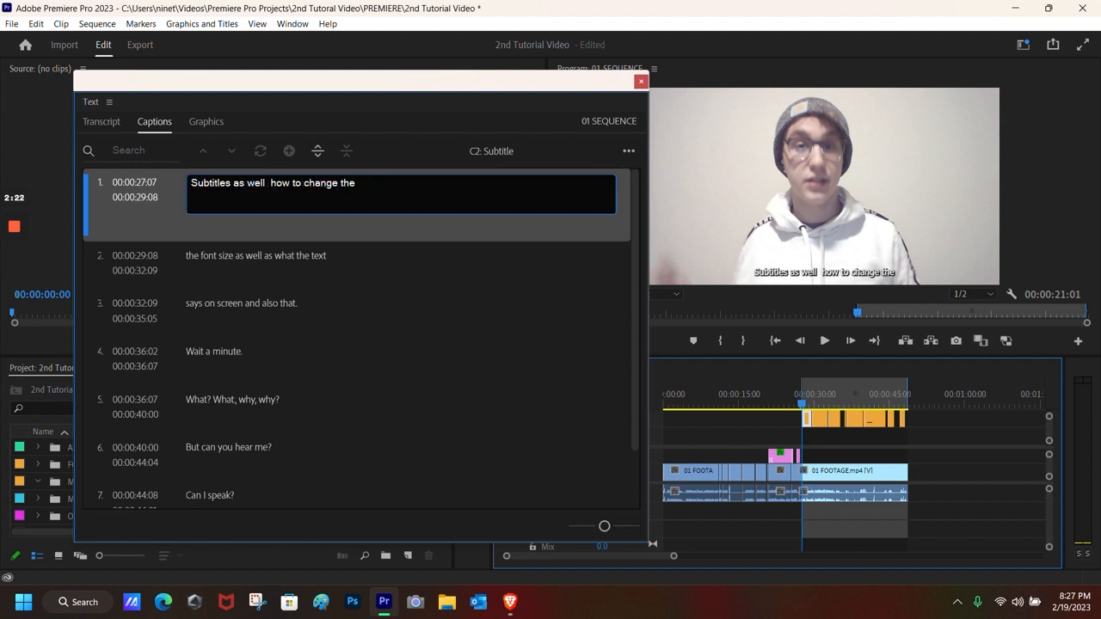
type("and")
left_click(410, 273)
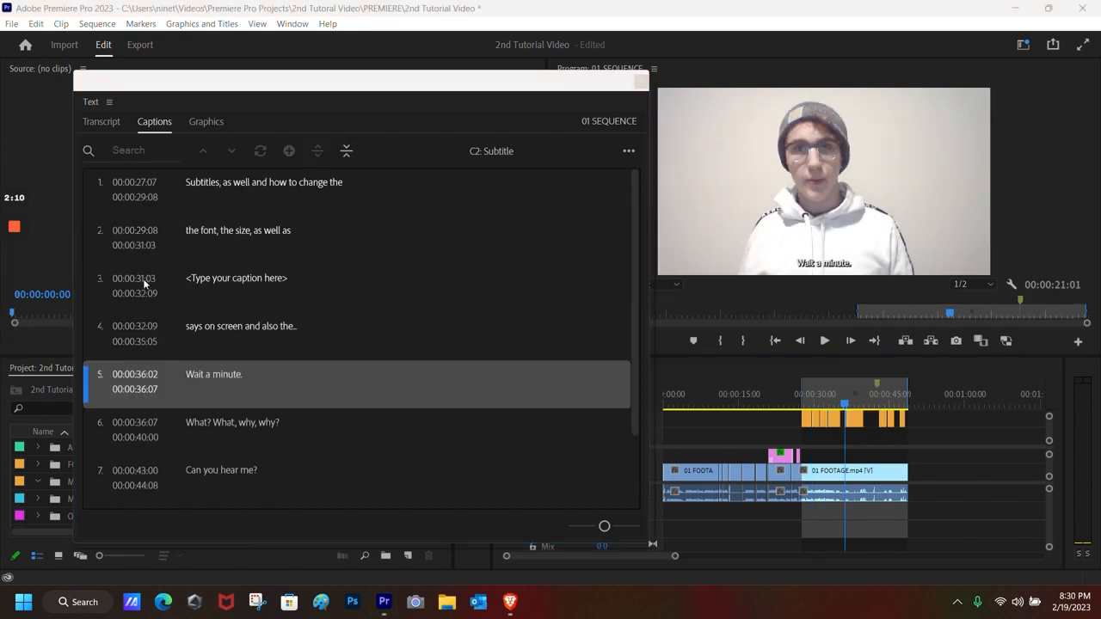
Step: Scrub the playhead back through caption 4 into the empty caption 3 range
left_click_drag(846, 402, 843, 405)
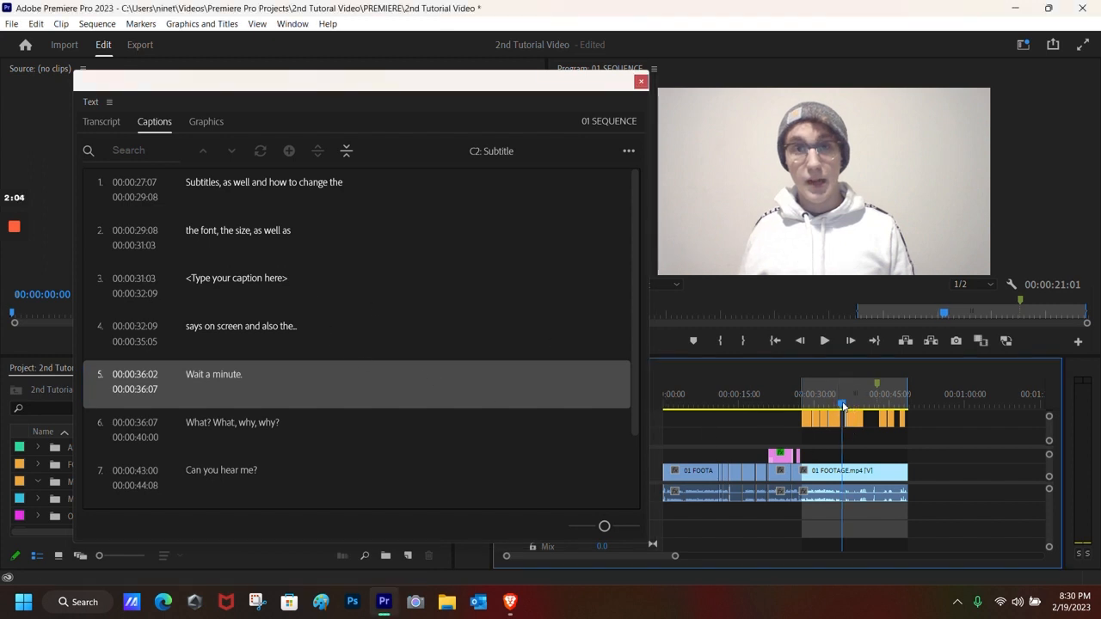
left_click_drag(842, 403, 831, 407)
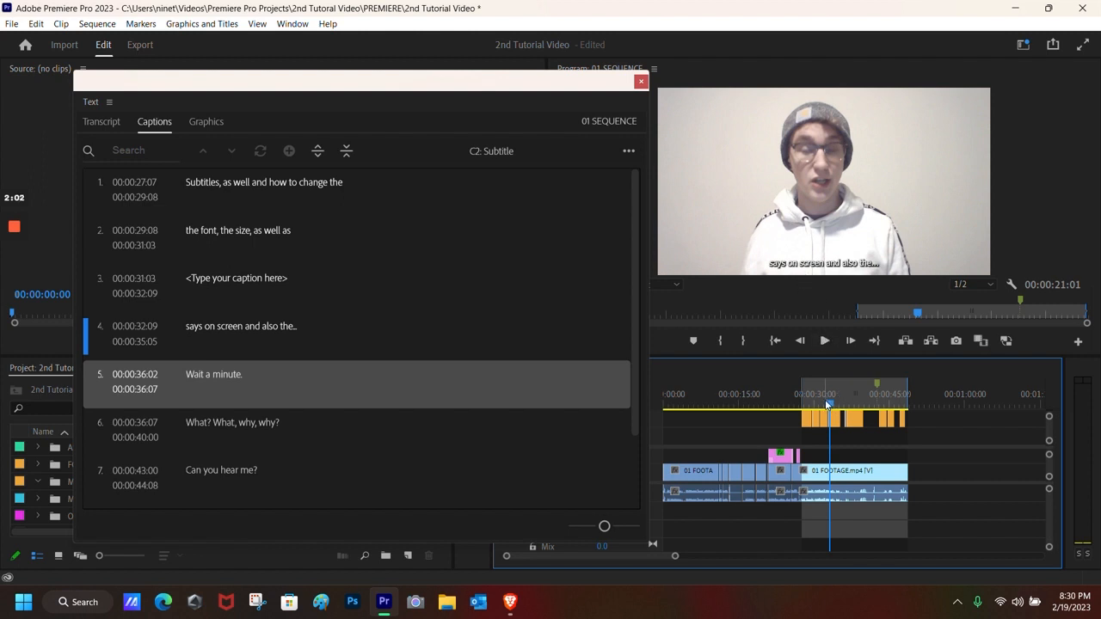
left_click_drag(830, 406, 821, 404)
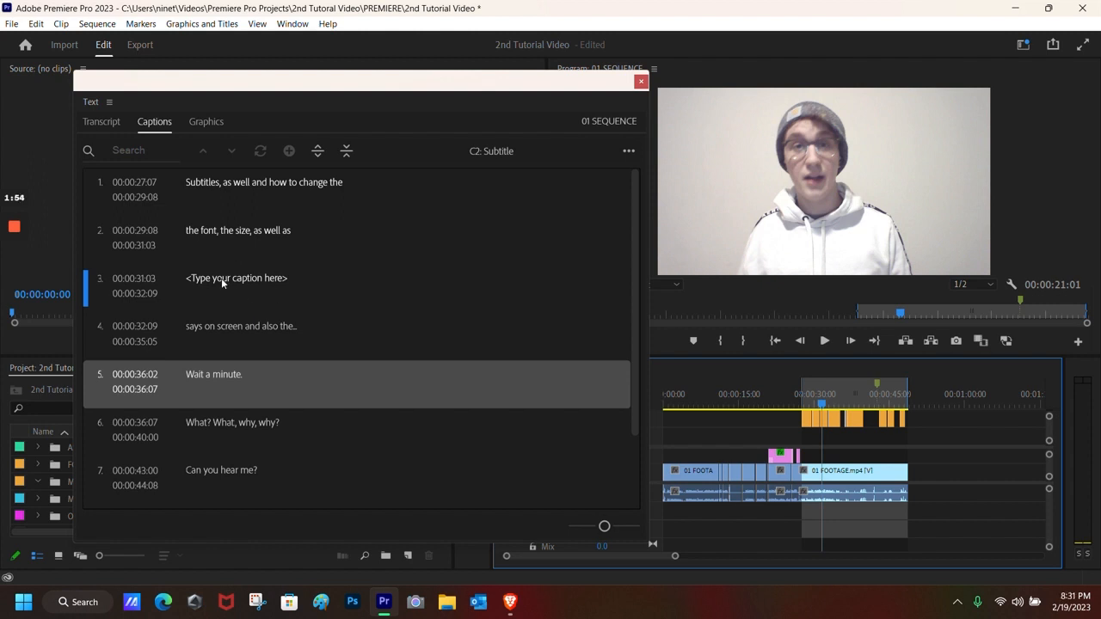
Step: Replace caption 3's '<Type your caption here>' placeholder with a short typed sentence, then select caption 4
left_click(101, 239)
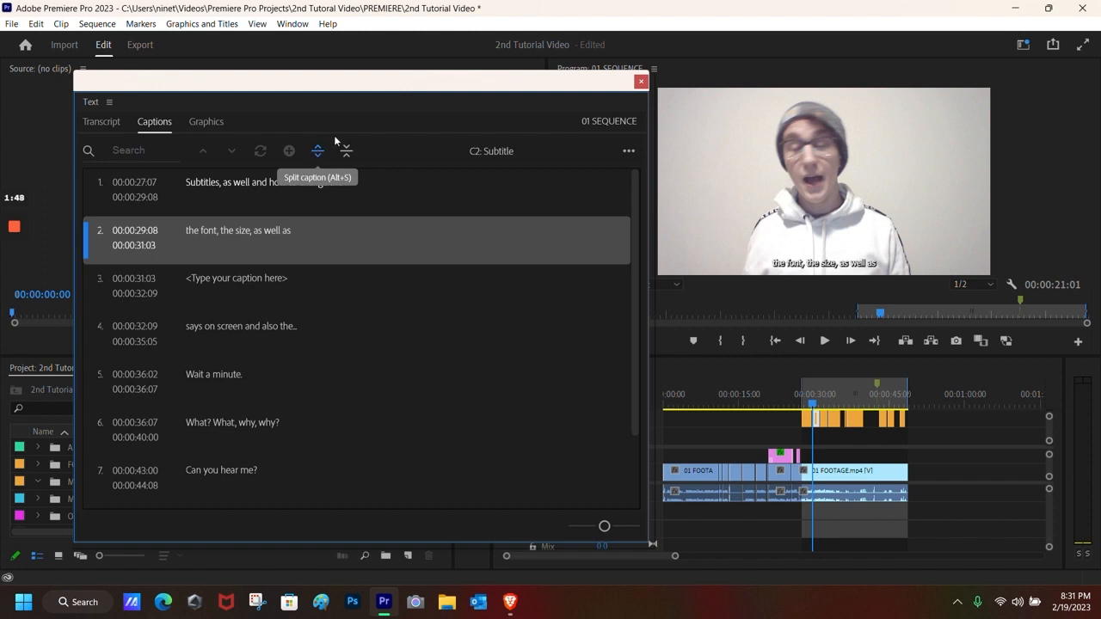
left_click(201, 283)
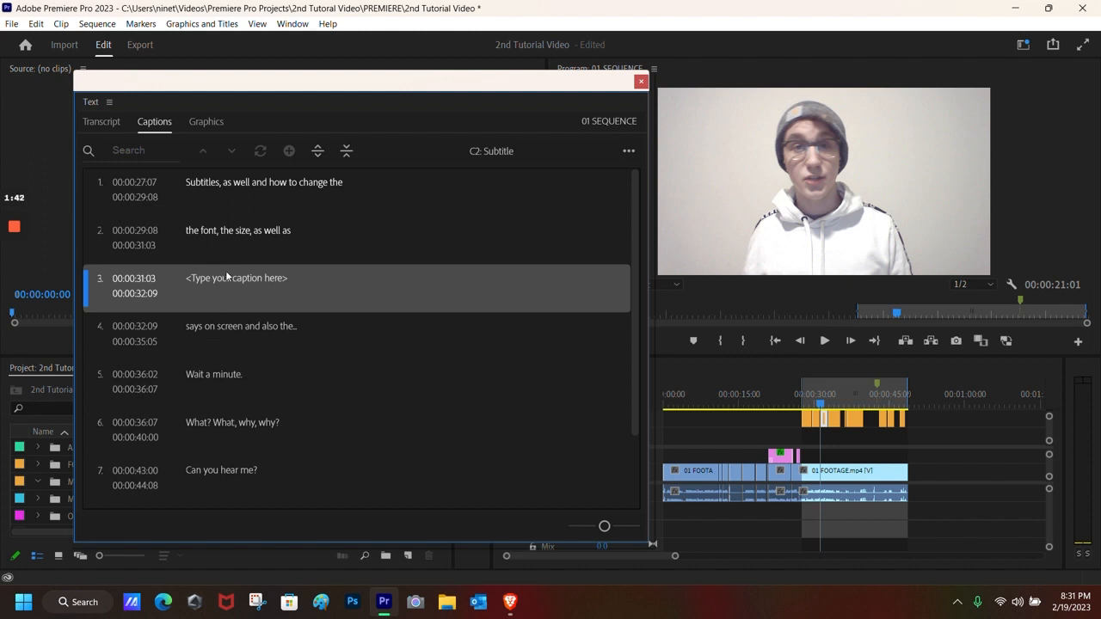
double_click(237, 281)
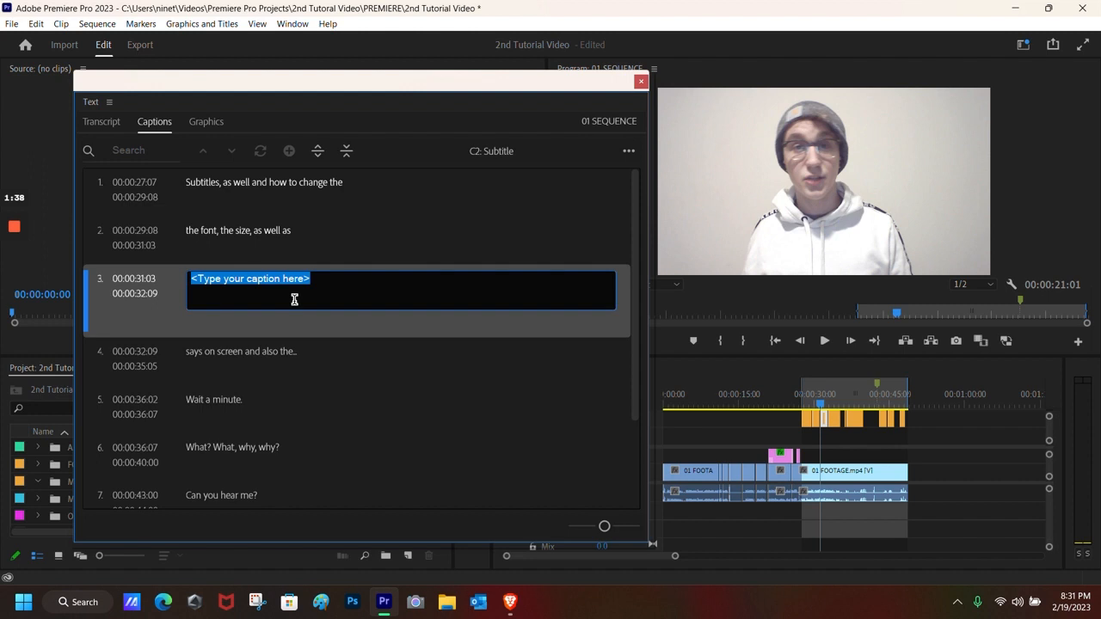
type("Andrew is a dope")
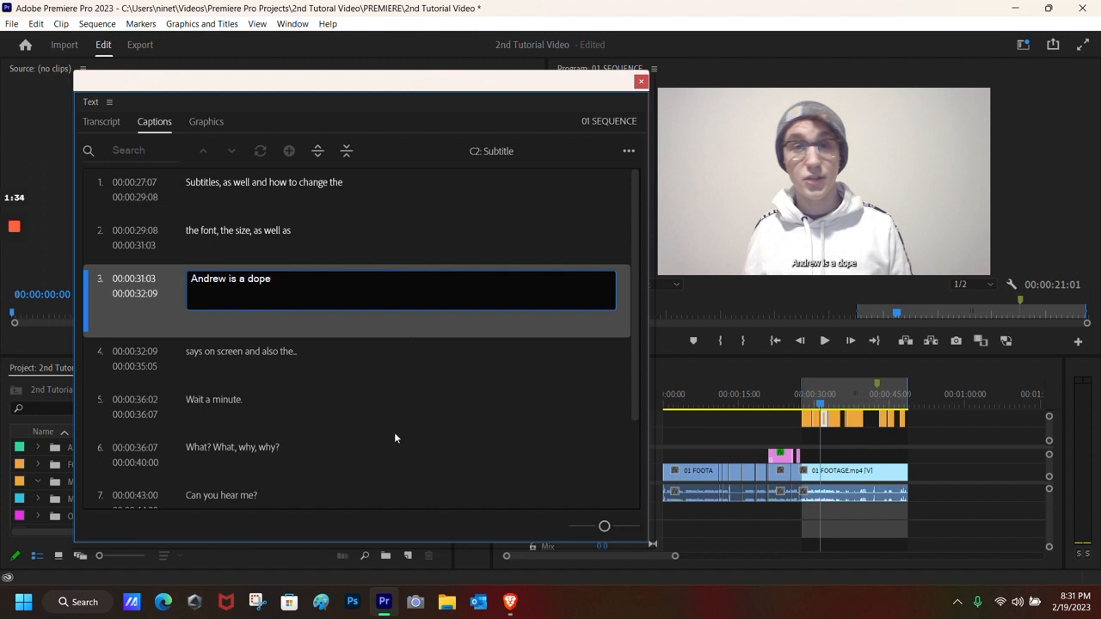
left_click(361, 402)
scroll(264, 284, "down", 1)
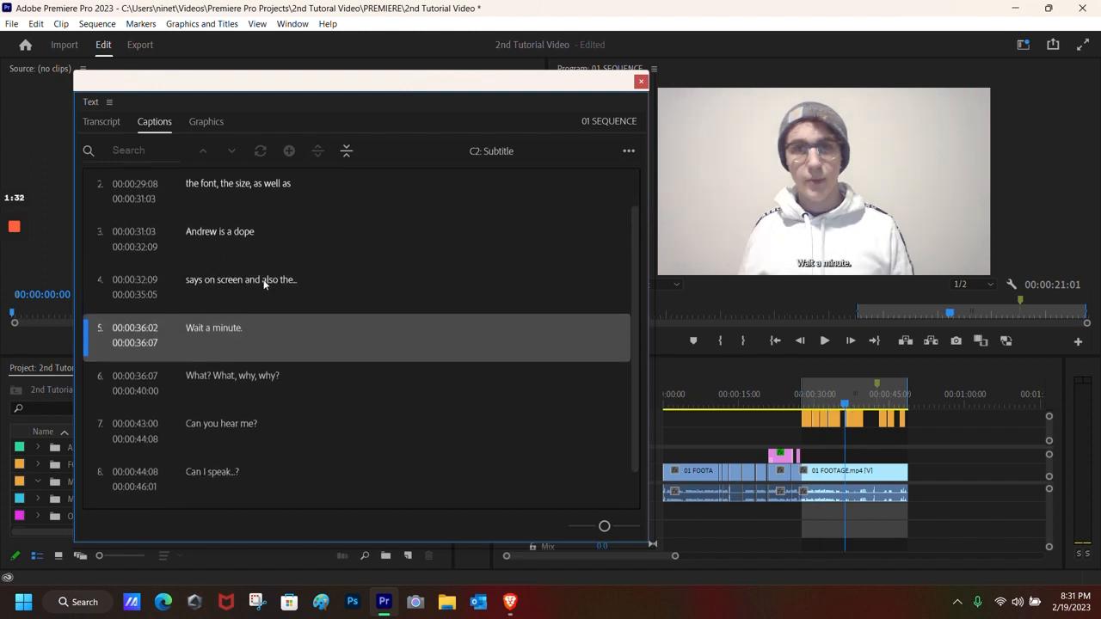
left_click(283, 292)
scroll(229, 296, "up", 1)
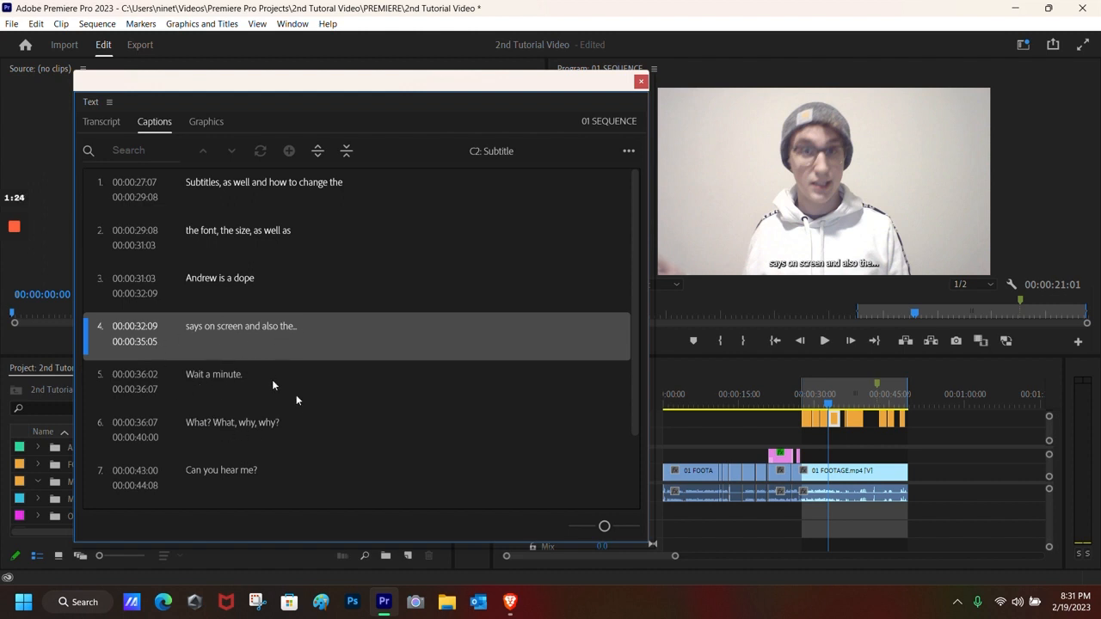
Step: Select captions 4–6 on the C2 track and set their font to Wingdings in Essential Graphics
left_click(823, 341)
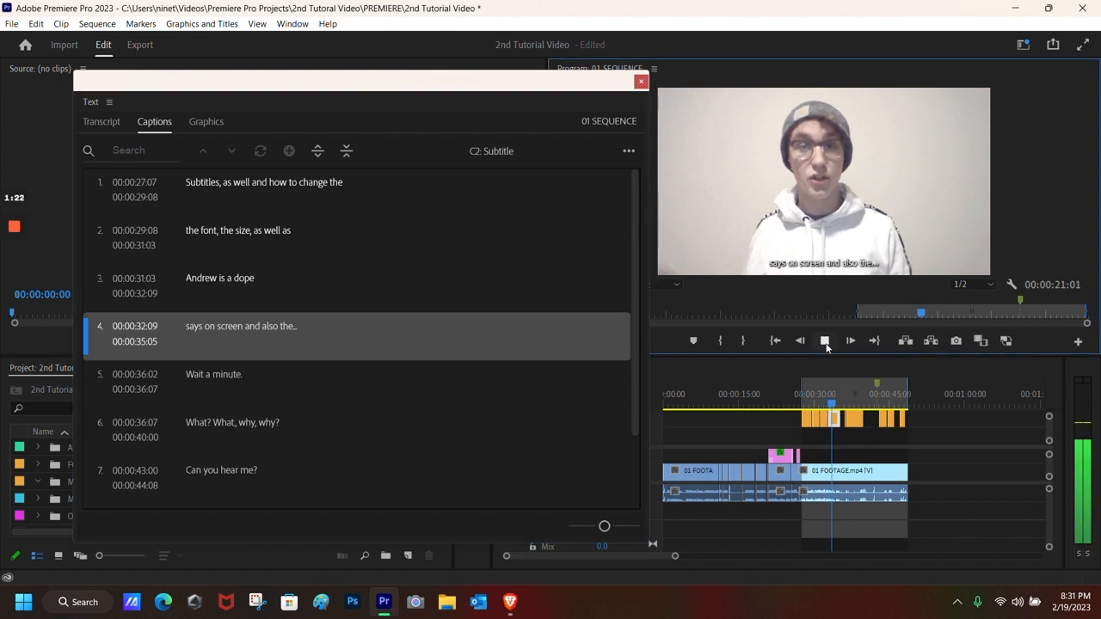
left_click_drag(447, 84, 423, 84)
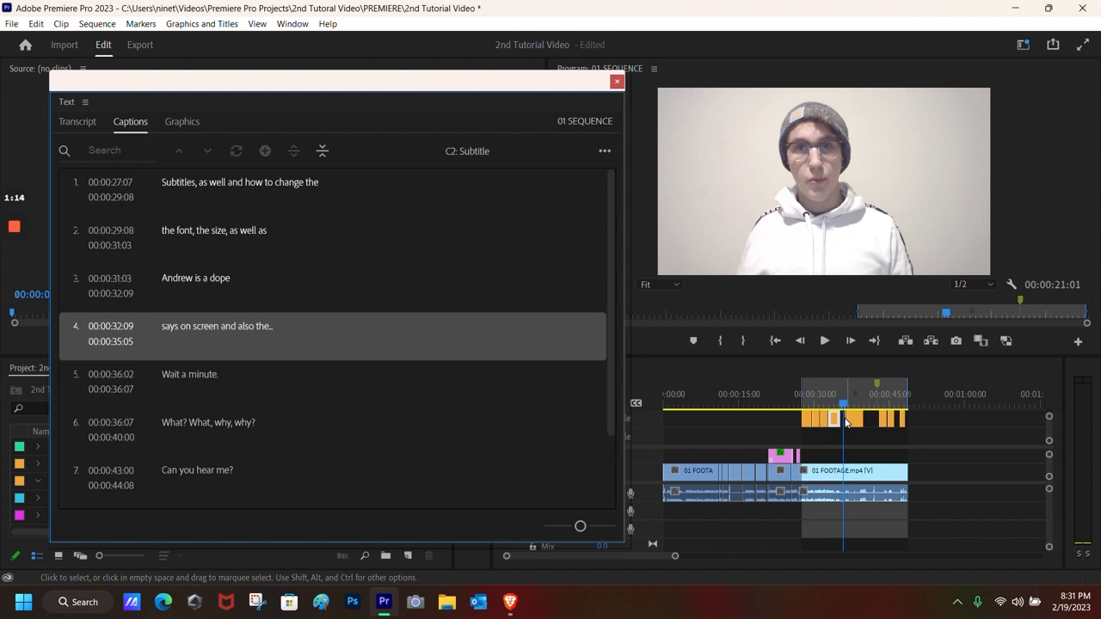
left_click_drag(873, 423, 834, 415)
double_click(834, 423)
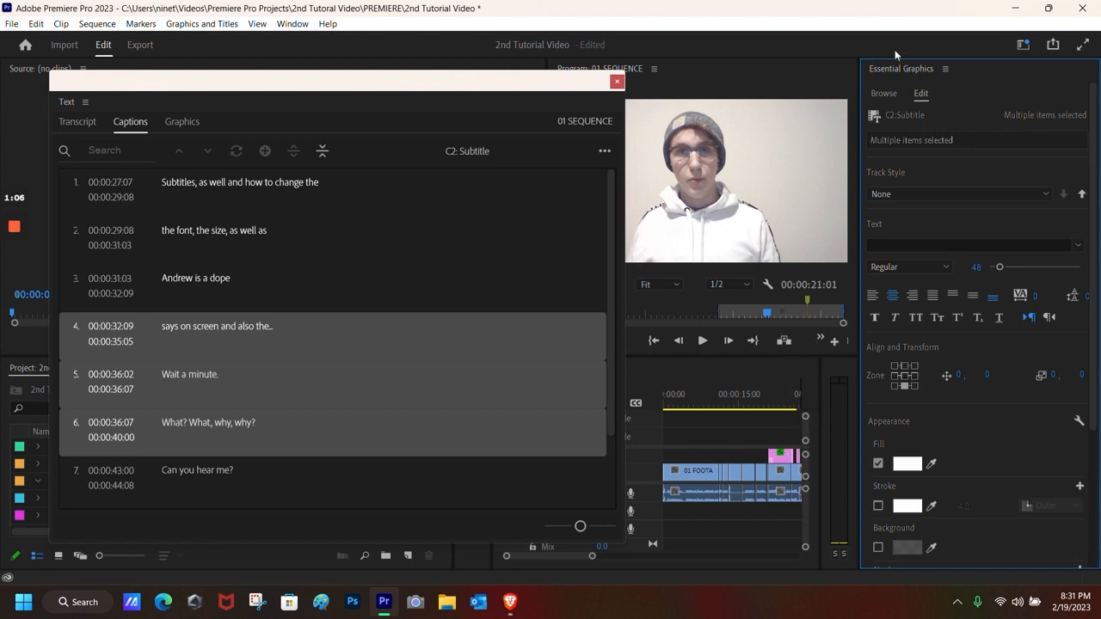
scroll(947, 345, "down", 1)
scroll(930, 359, "up", 1)
left_click_drag(574, 555, 582, 556)
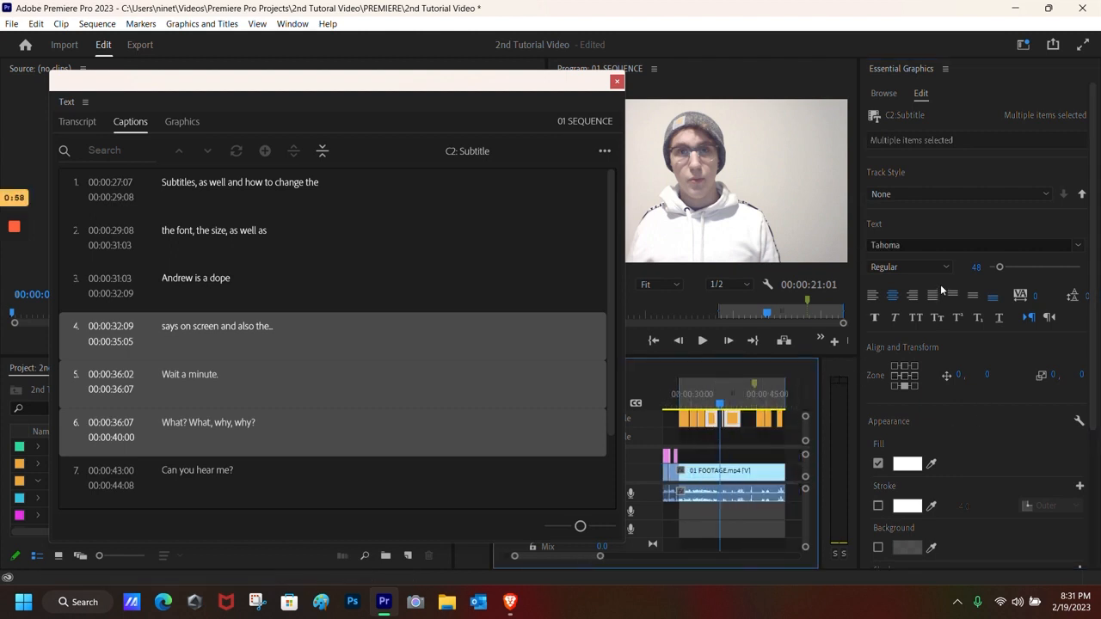
left_click(923, 245)
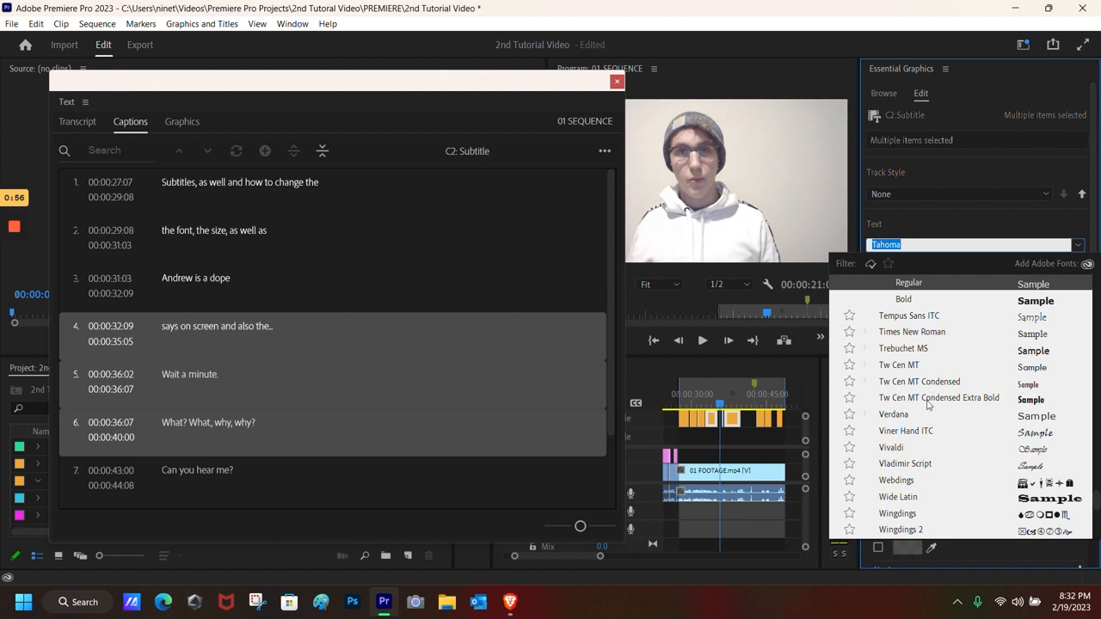
scroll(909, 433, "down", 3)
left_click(911, 364)
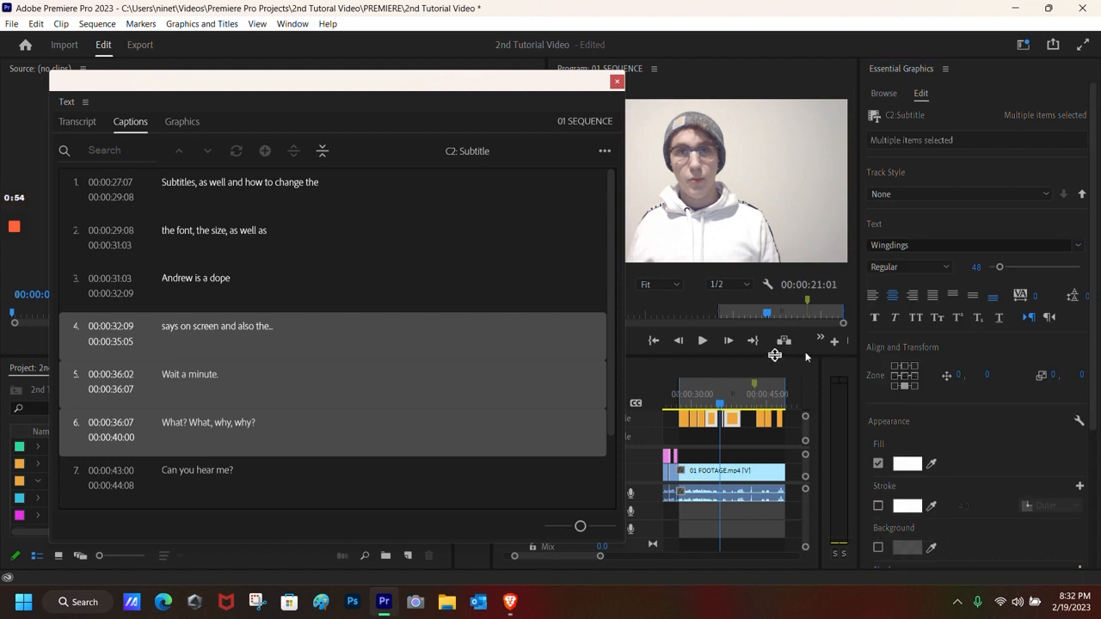
left_click(713, 404)
left_click_drag(552, 82, 477, 119)
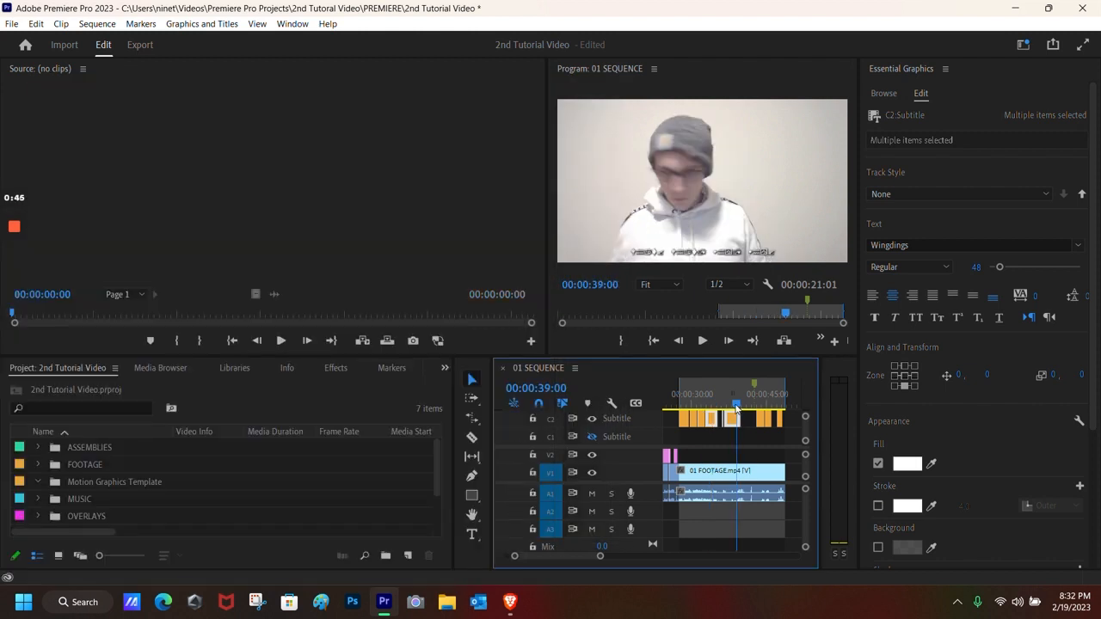
Step: Scrub the playhead back to about 00:00:35:06 and activate the Timeline panel
left_click_drag(736, 406, 717, 410)
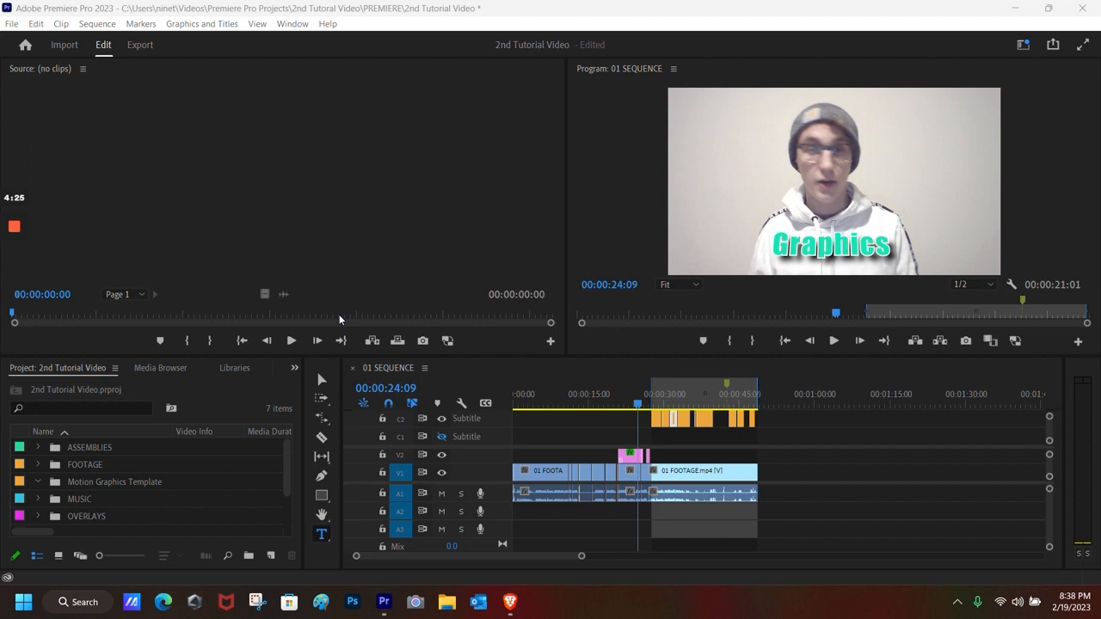
left_click(414, 560)
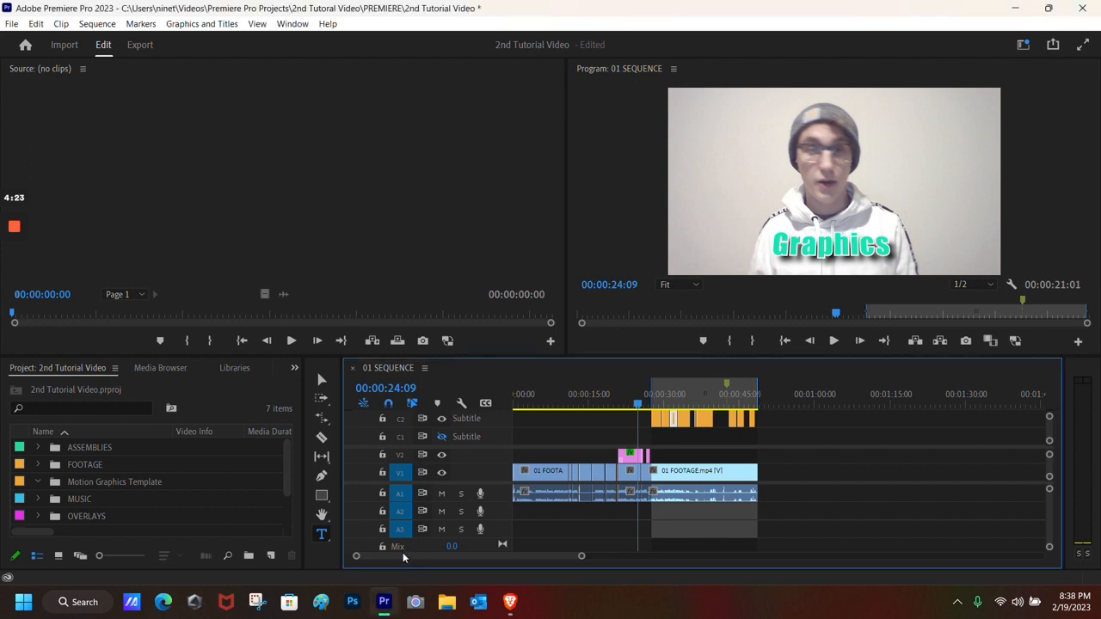